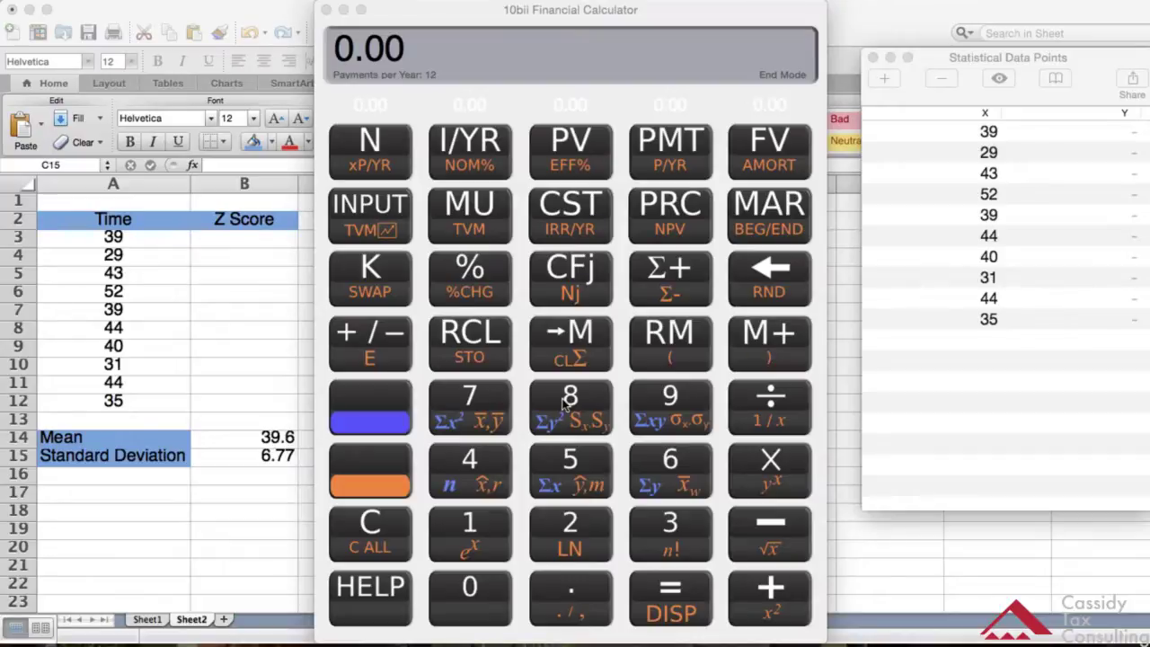
Step: Display the Z Score formula Z = (x − x̄)/s in the Word document, then head back to Excel
key(super+Tab)
key(super+Tab)
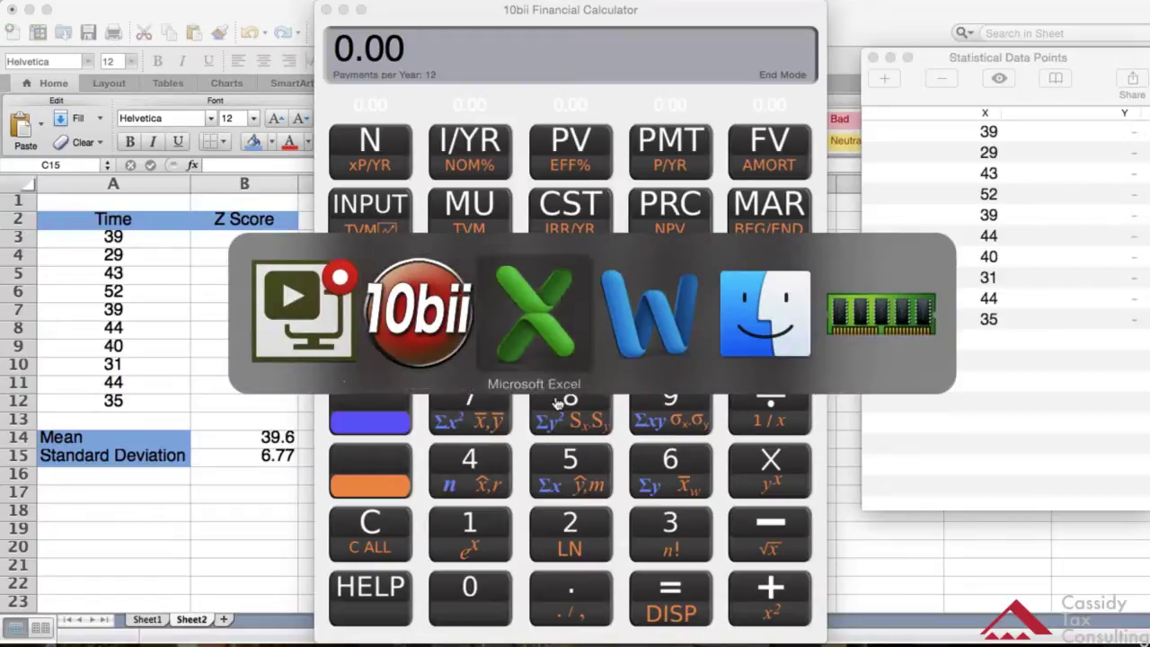
key(super+Tab)
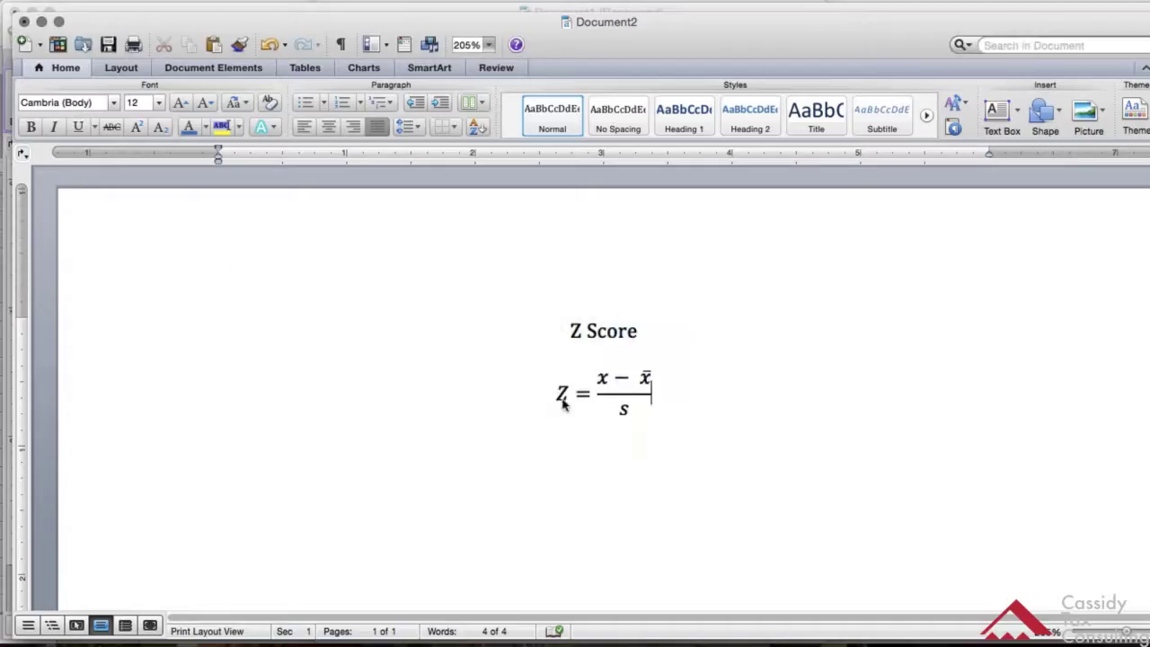
key(Up)
key(Up)
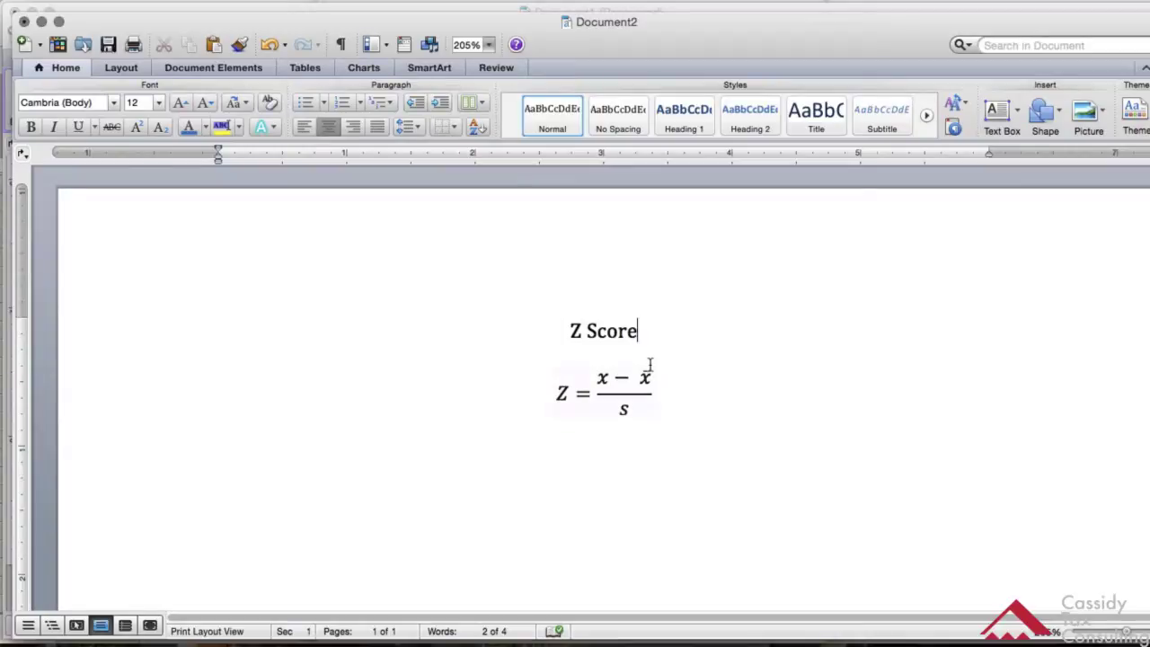
key(super+Tab)
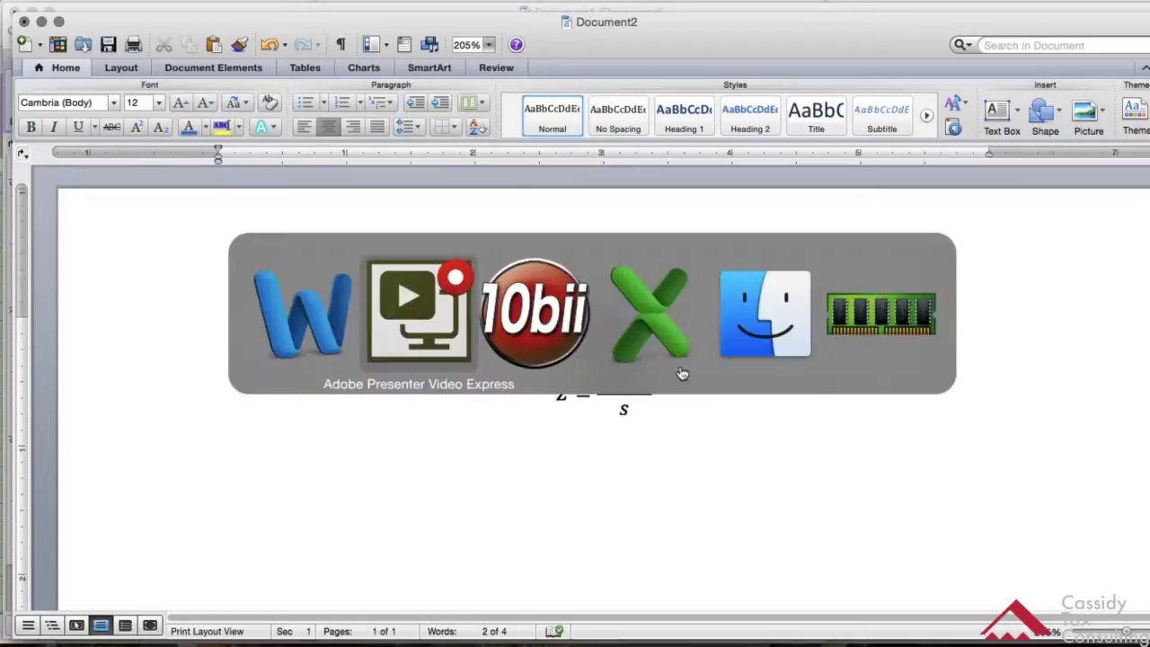
Step: Point out the mean 39.6 in B14 and standard deviation 6.77 in B15, then switch to 10bii
key(super+Tab)
key(super+Tab)
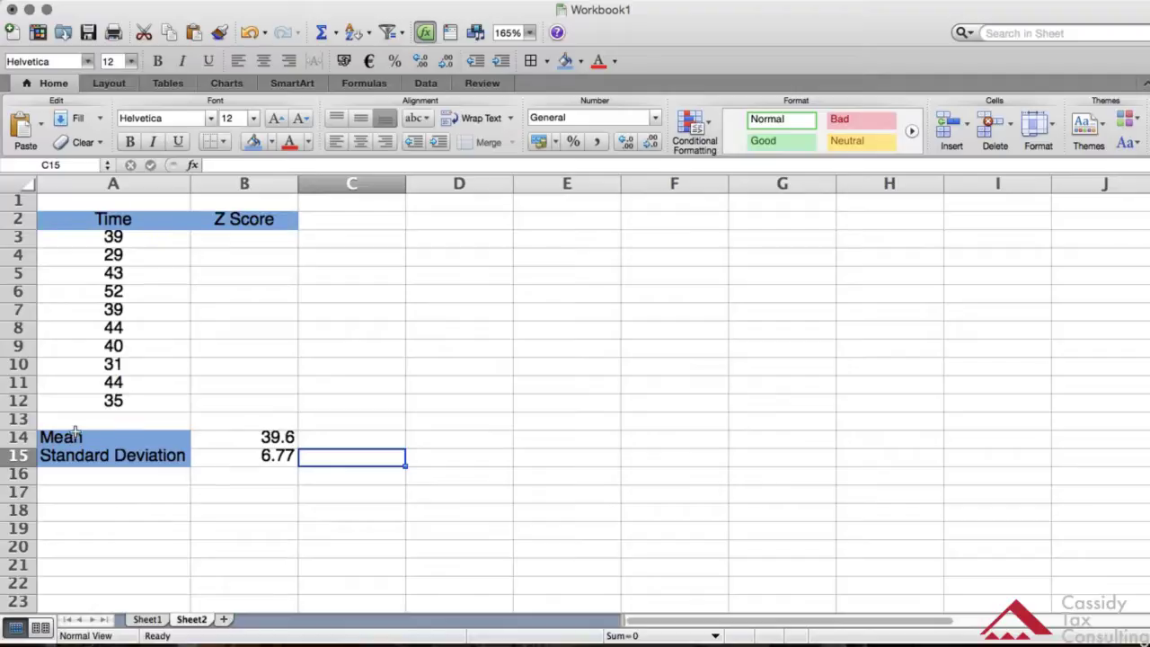
click(260, 429)
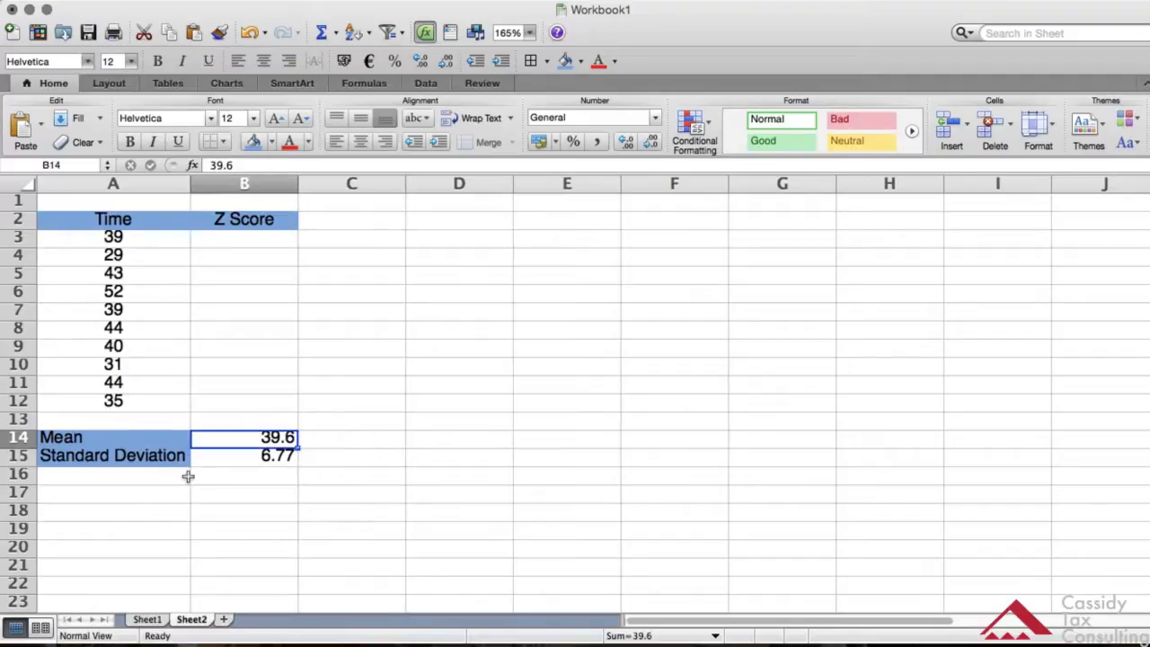
click(265, 455)
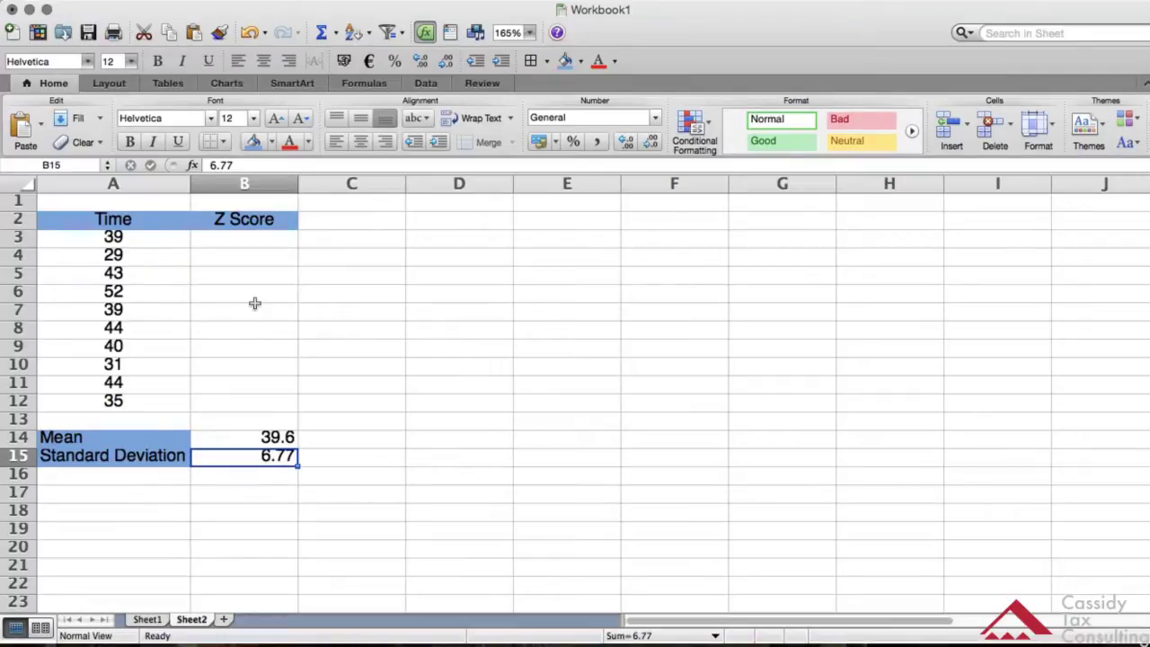
key(super+Tab)
key(super+Tab)
key(super+Tab)
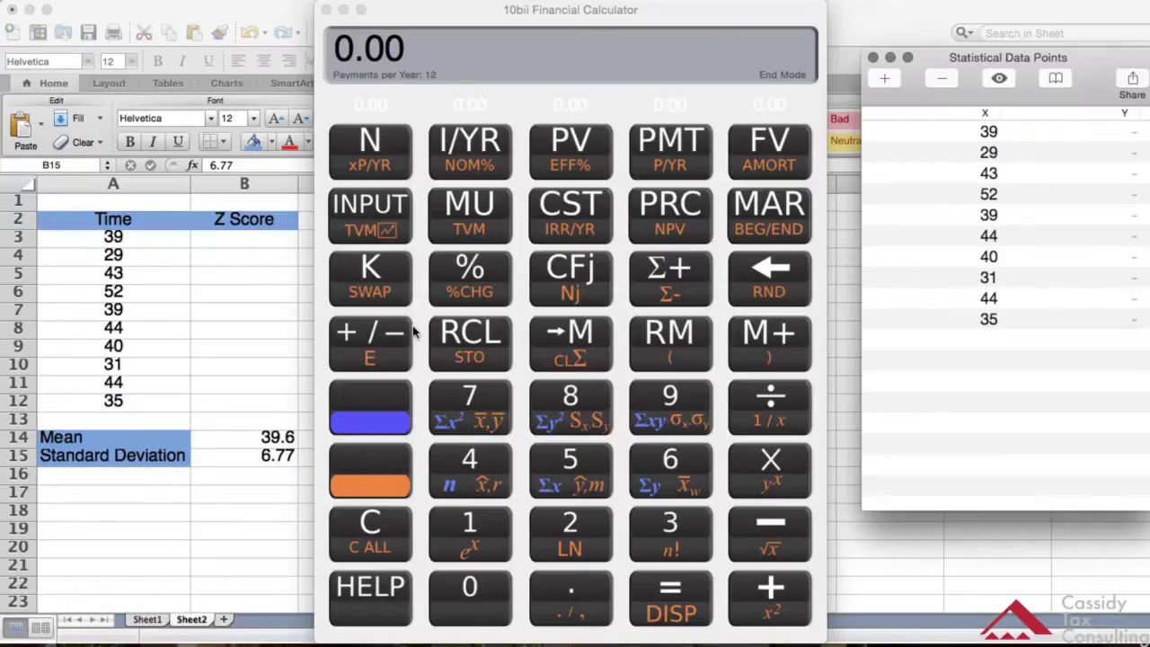
key(super+Tab)
key(super+Tab)
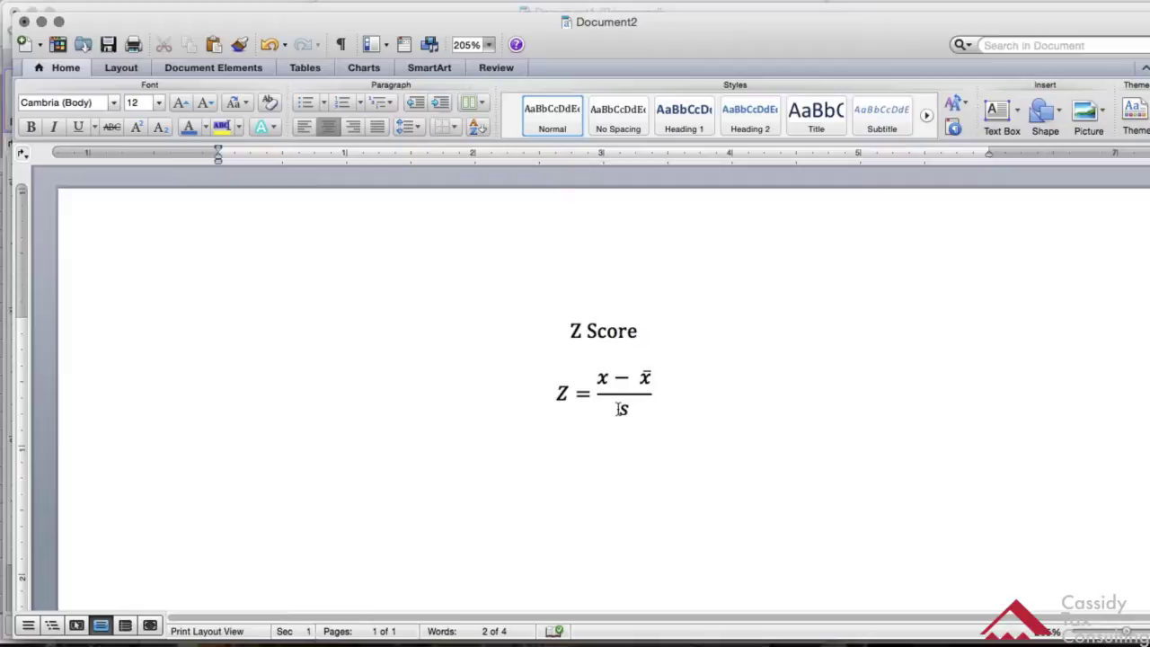
key(super+Tab)
key(super+Tab)
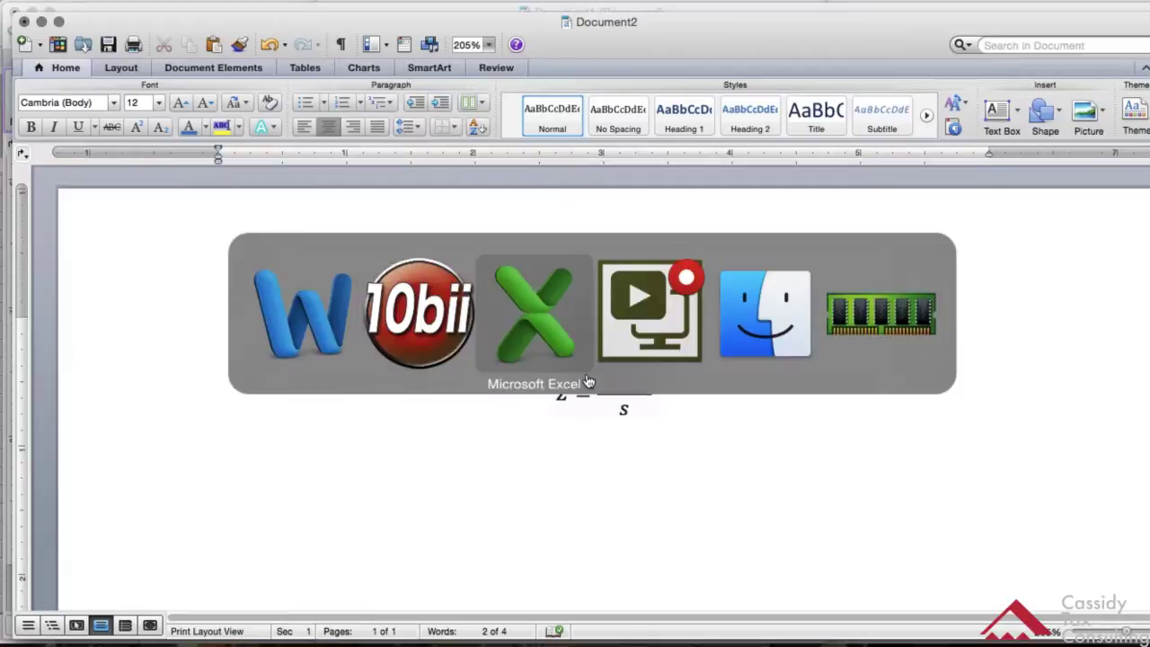
key(super+Tab)
key(super+Tab)
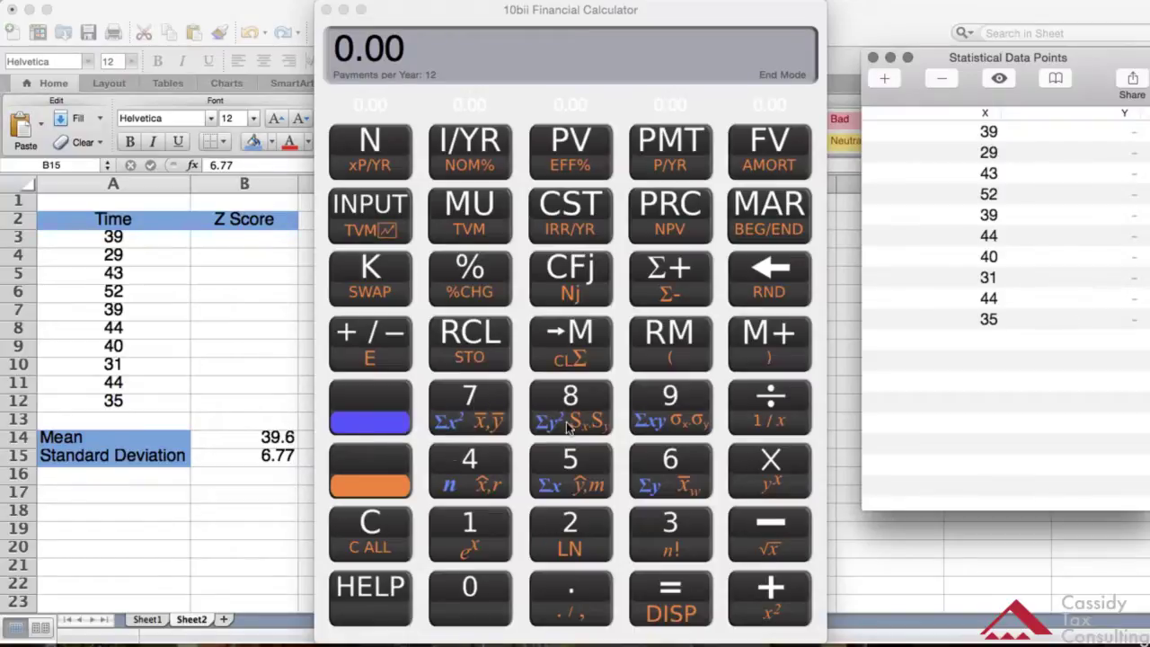
Step: Recall the stored mean of the data points on the 10bii, then clear the display
click(670, 530)
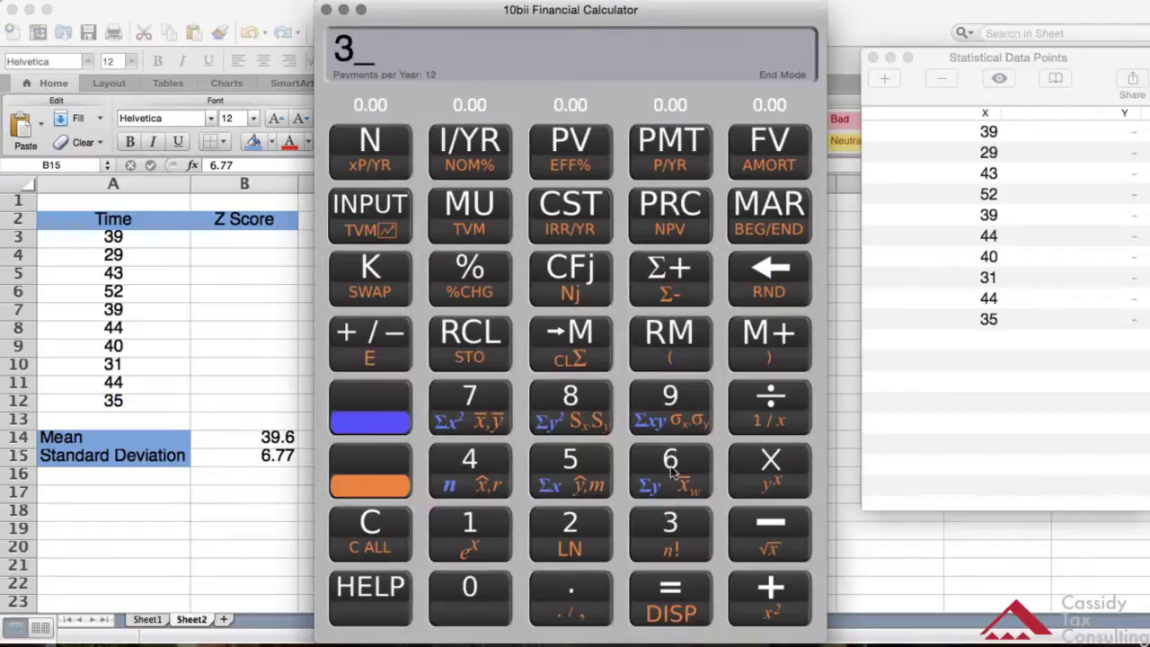
click(669, 393)
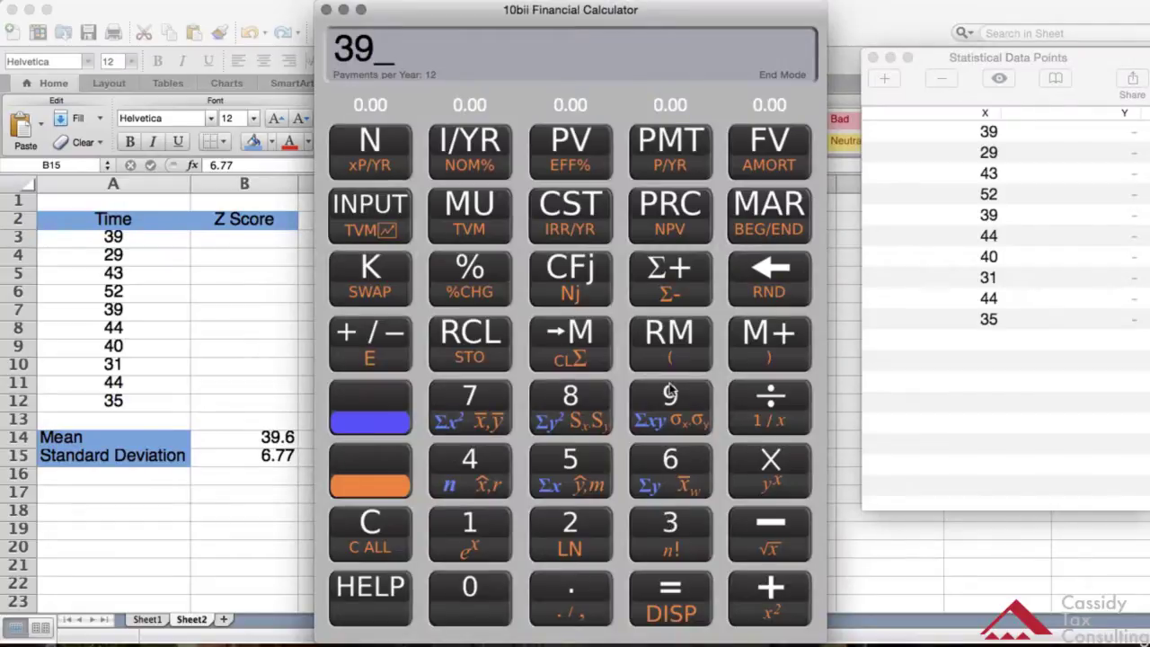
click(769, 397)
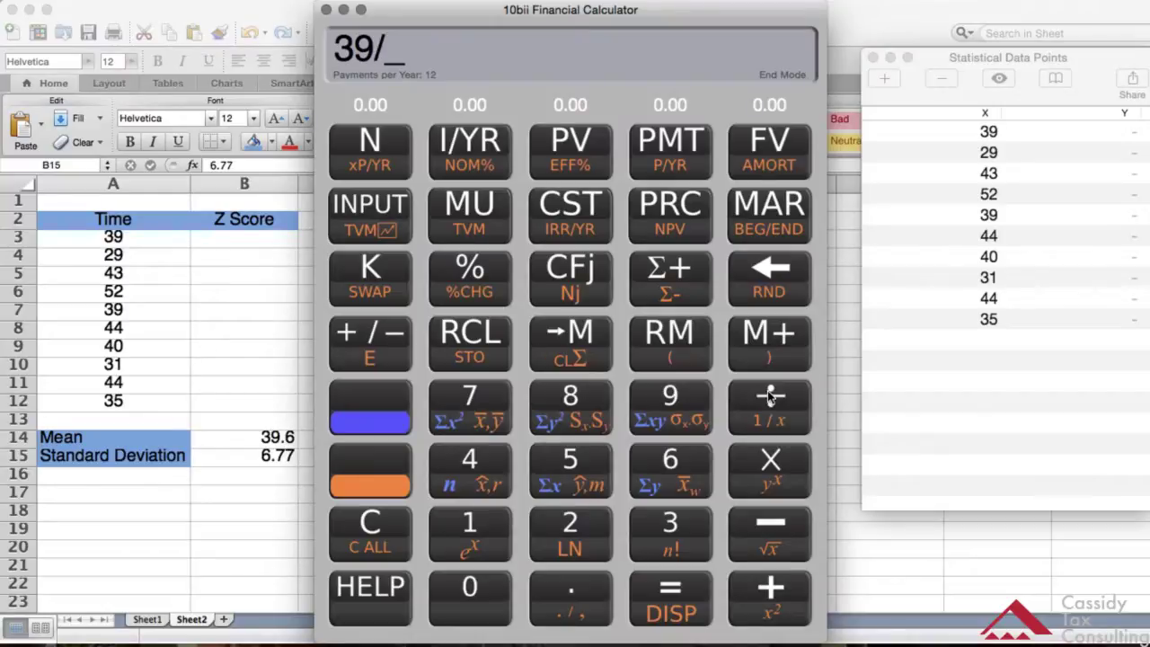
click(376, 483)
click(442, 398)
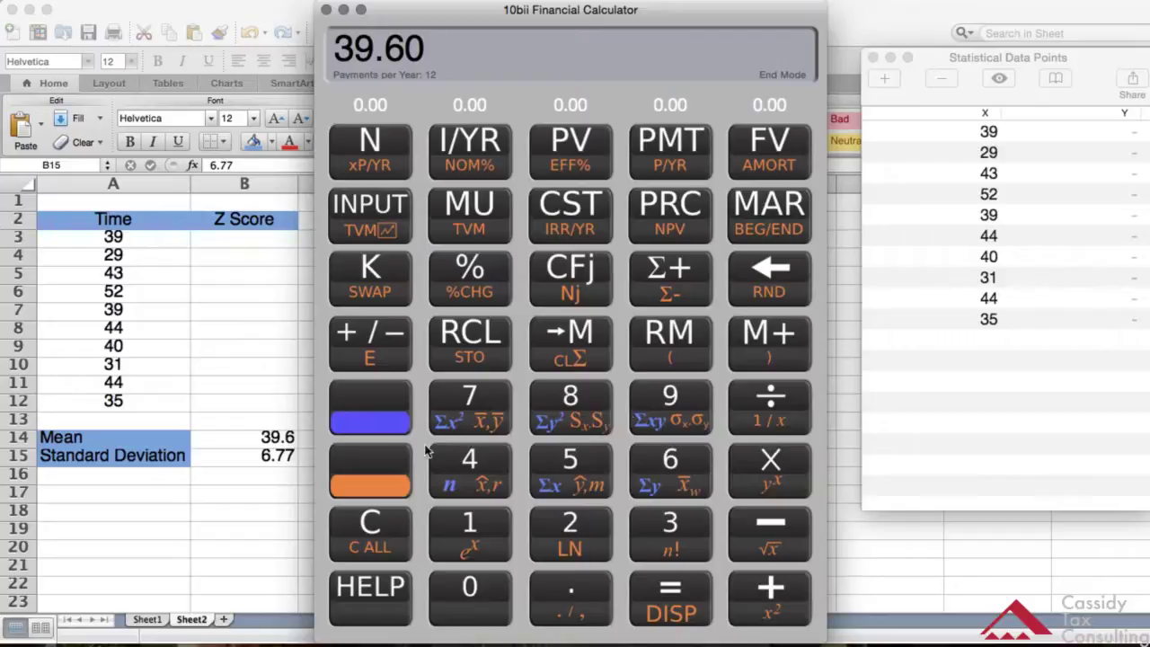
click(368, 520)
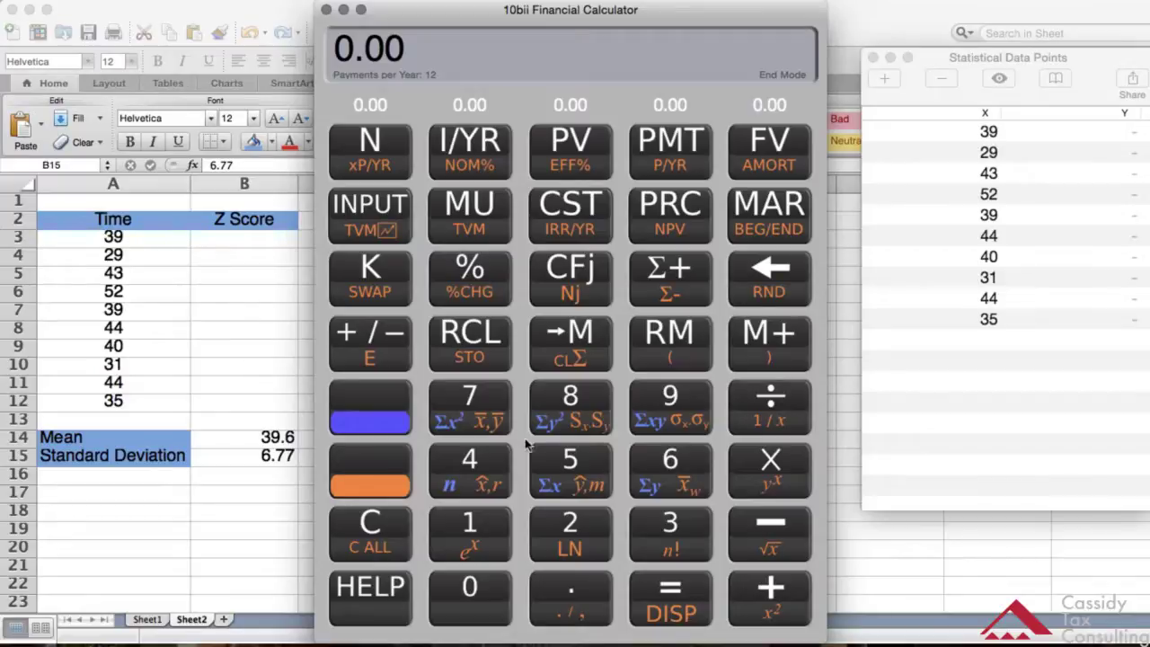
Step: Compute 39 − 39.6 on the 10bii calculator
click(663, 522)
click(670, 402)
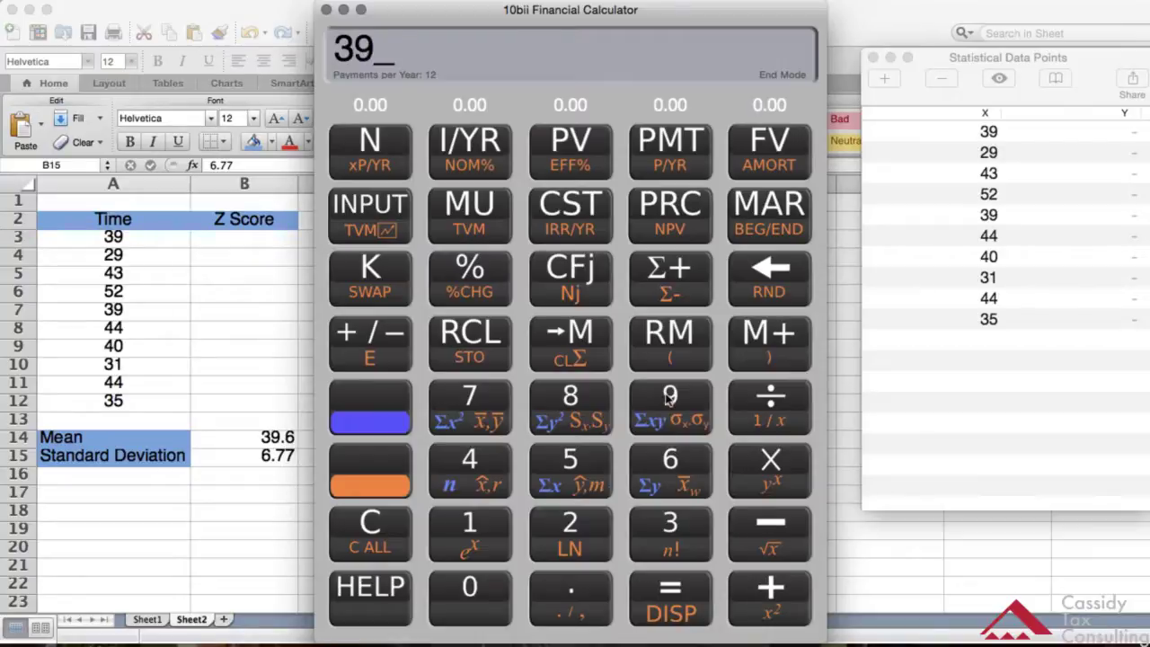
click(760, 521)
click(663, 524)
click(667, 414)
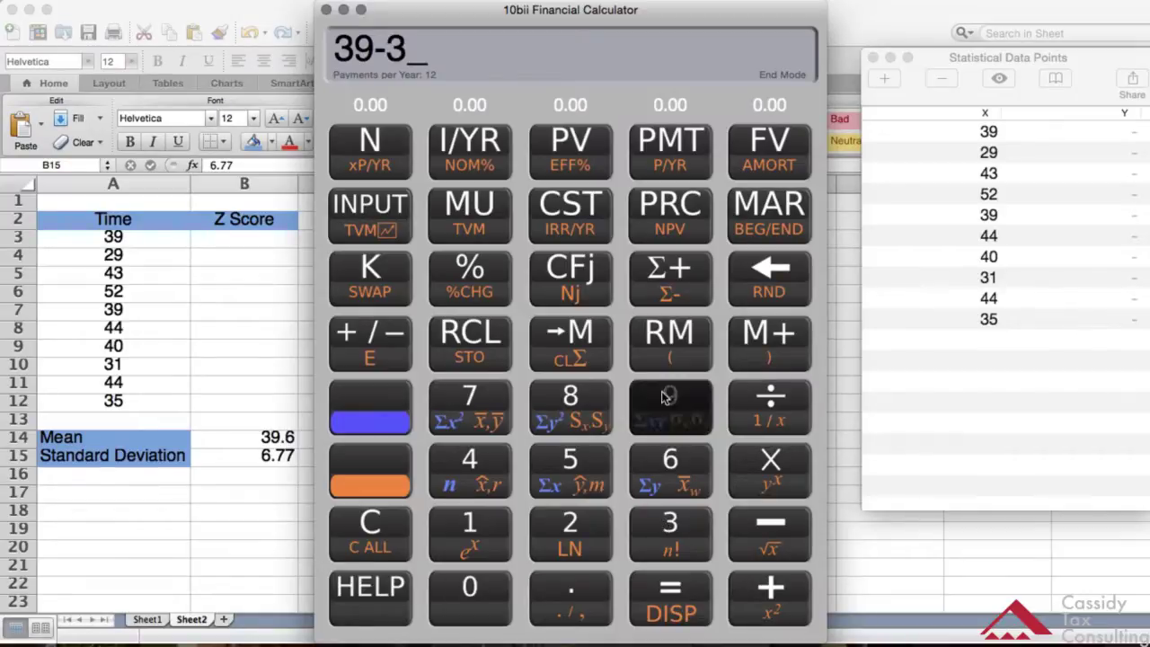
click(572, 586)
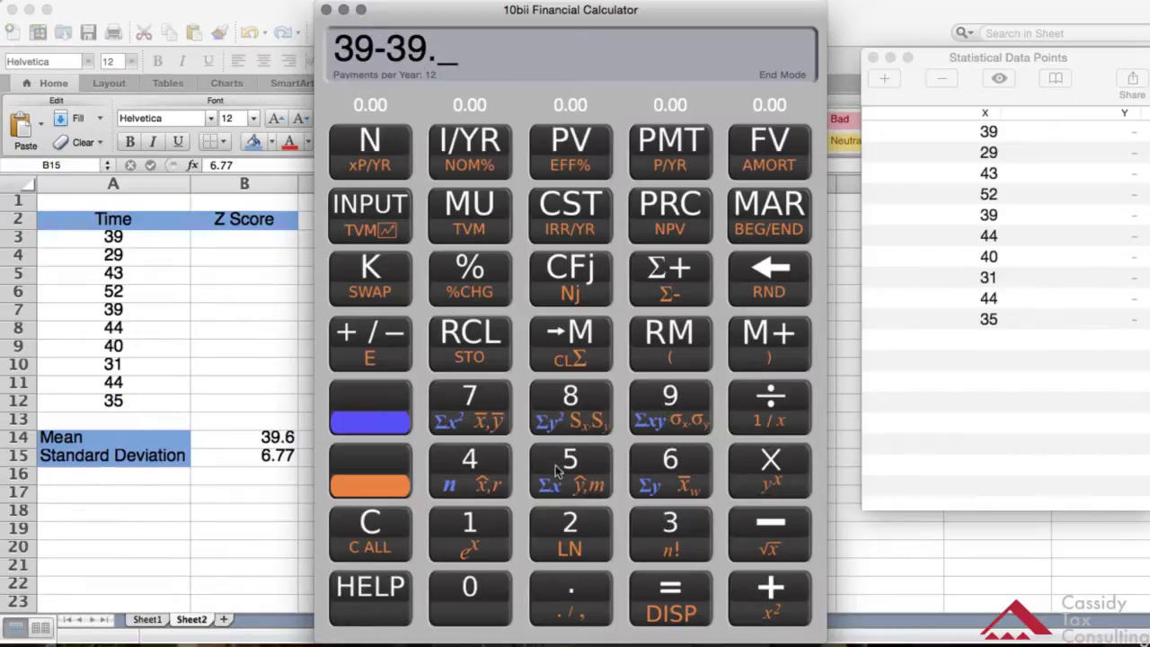
click(670, 462)
click(671, 588)
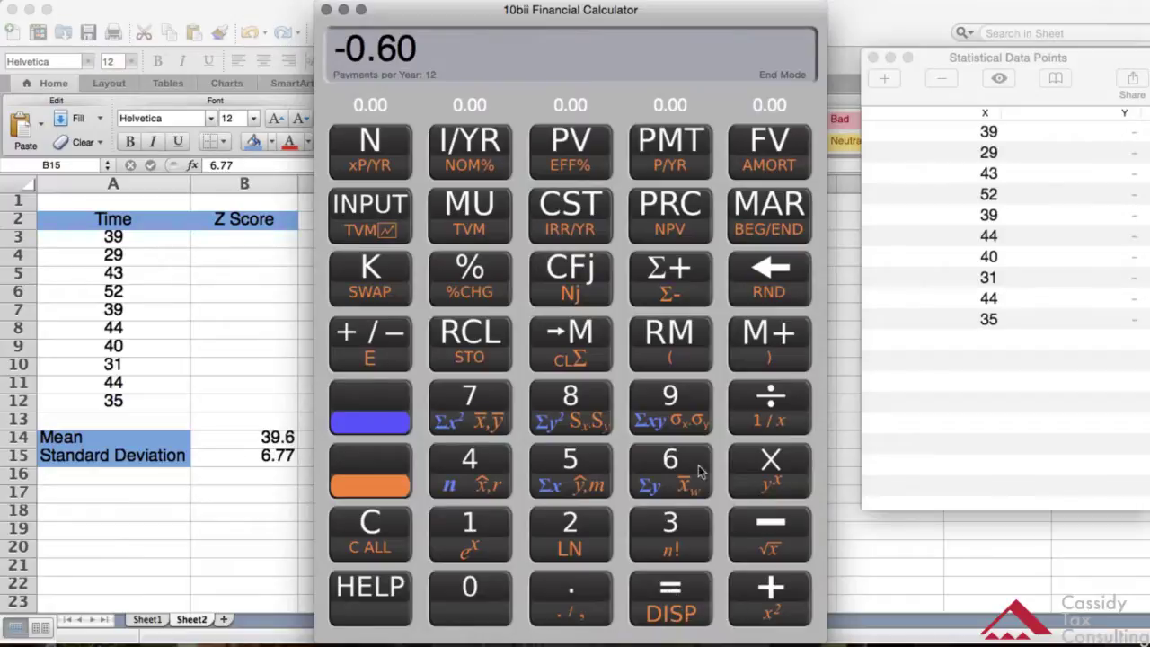
Step: Divide the difference by 6.77 to get the first Z score, -0.09
click(769, 400)
click(654, 460)
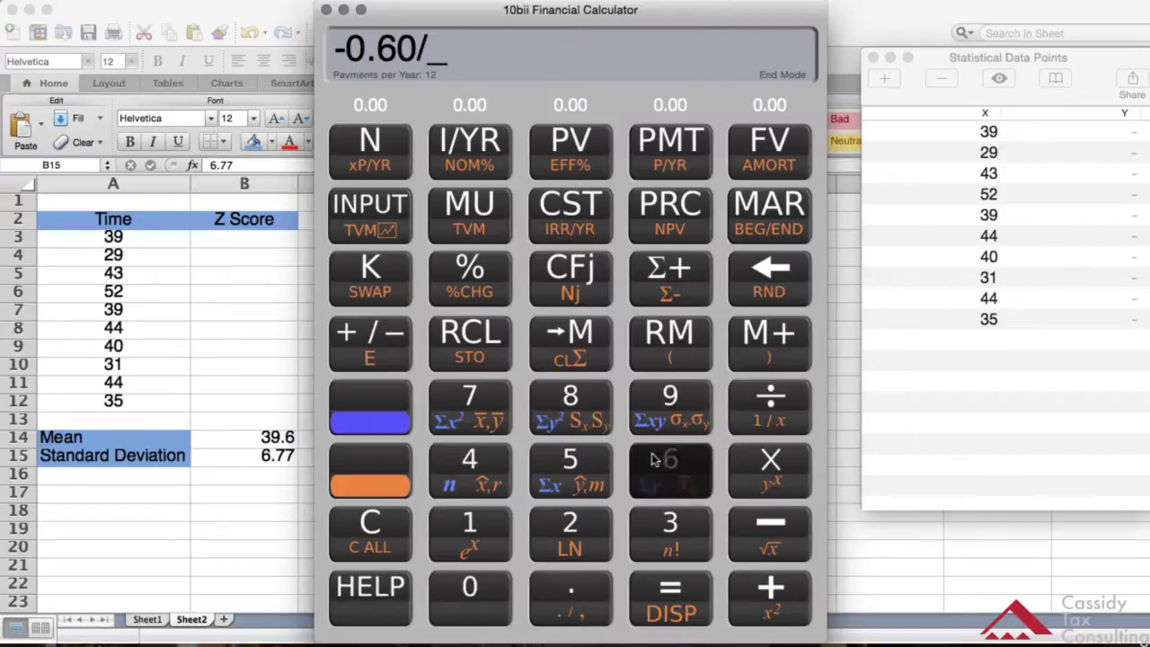
click(582, 589)
click(481, 392)
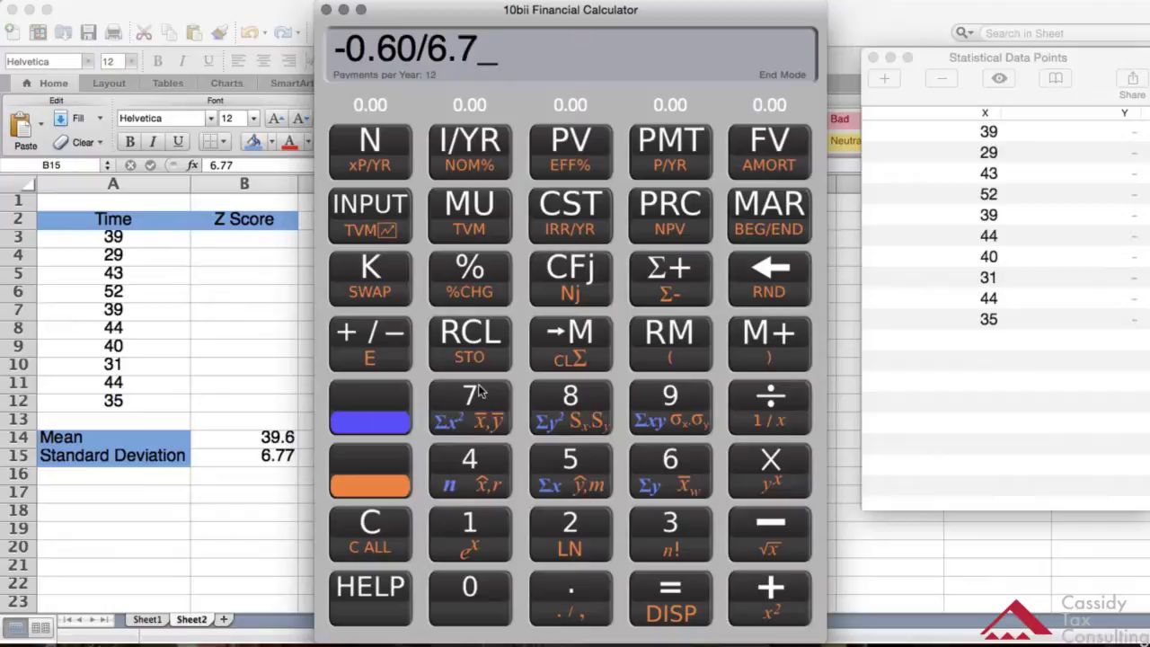
click(479, 393)
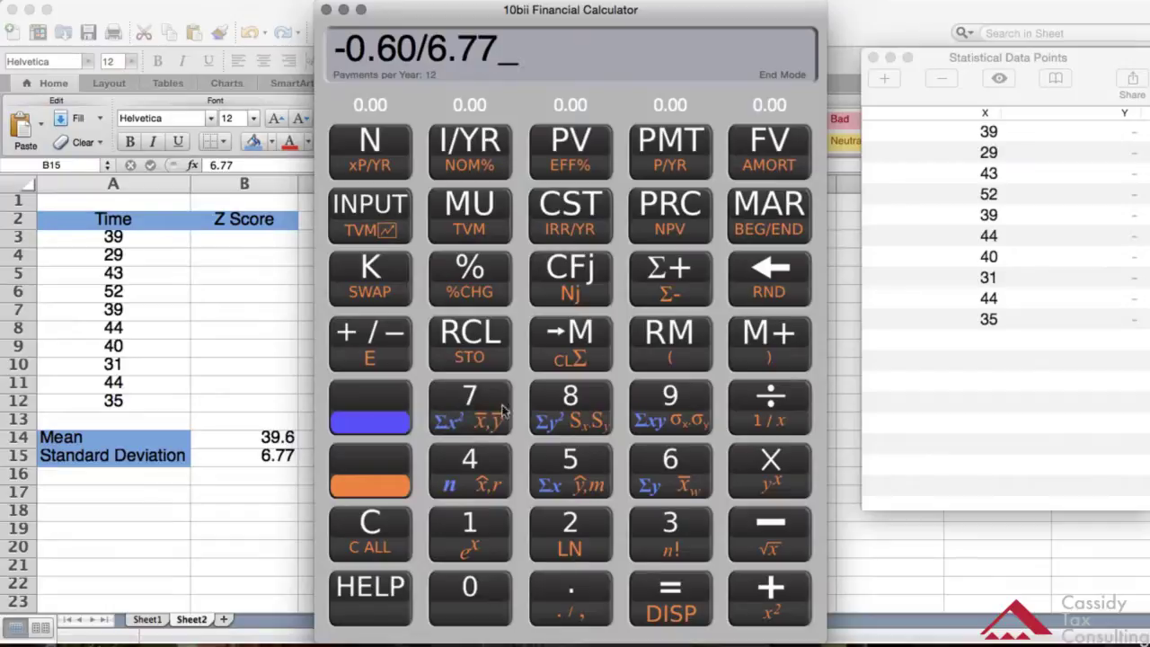
click(672, 588)
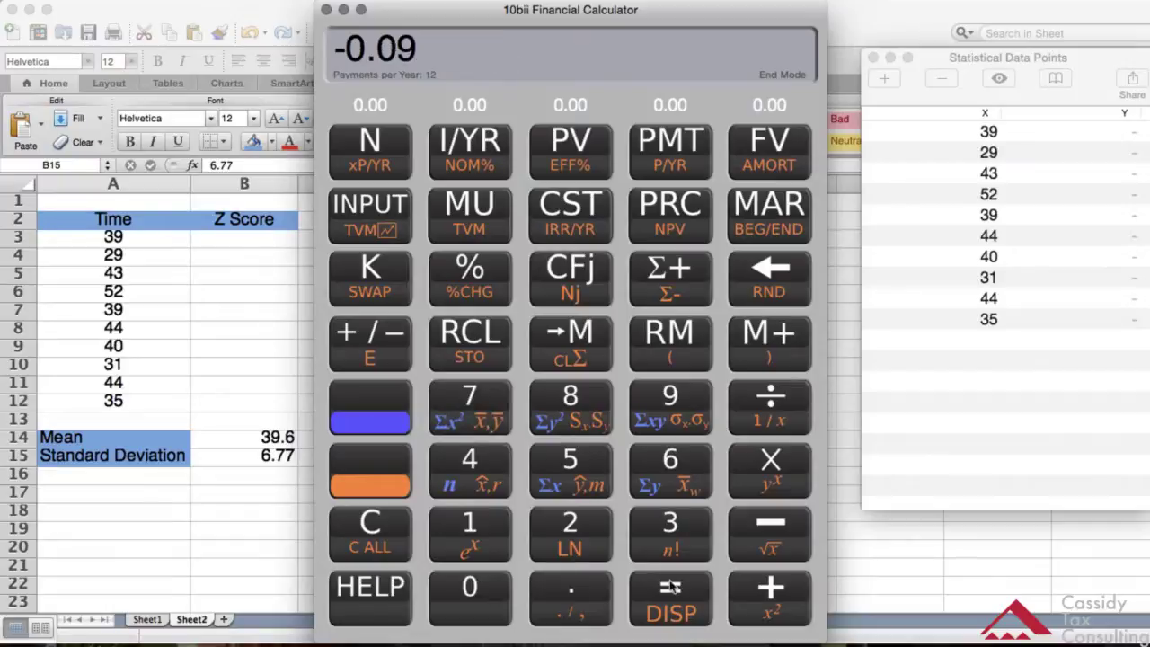
click(229, 239)
Step: Enter -0.09 in cell B3 and move on to cell B4
click(229, 239)
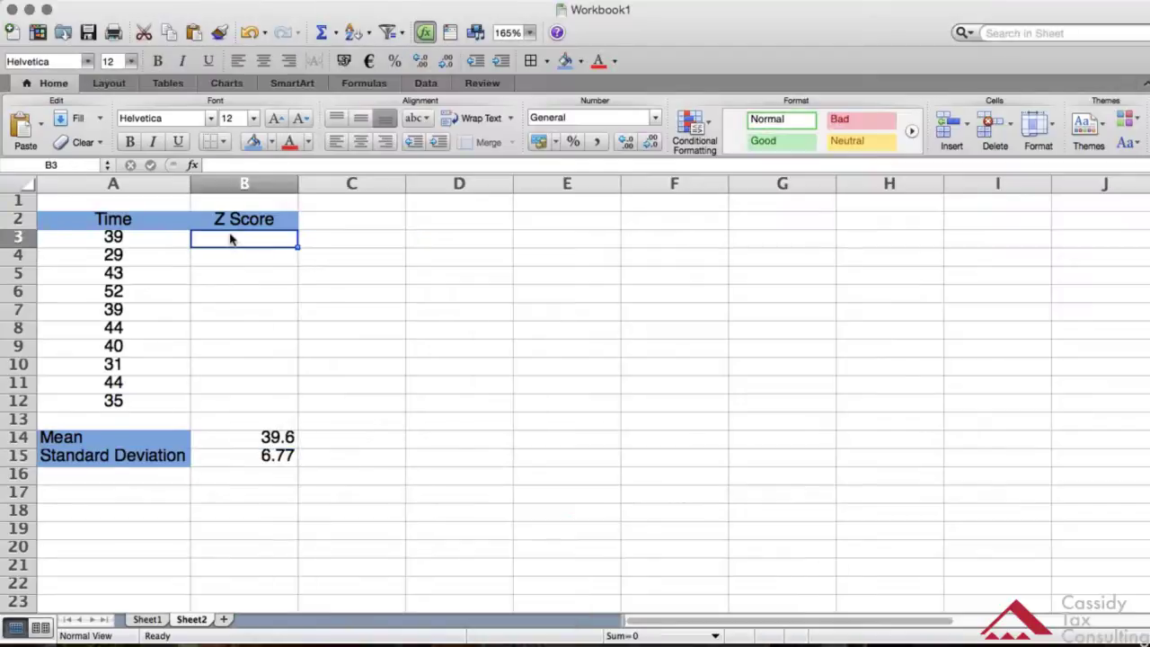
text(-)
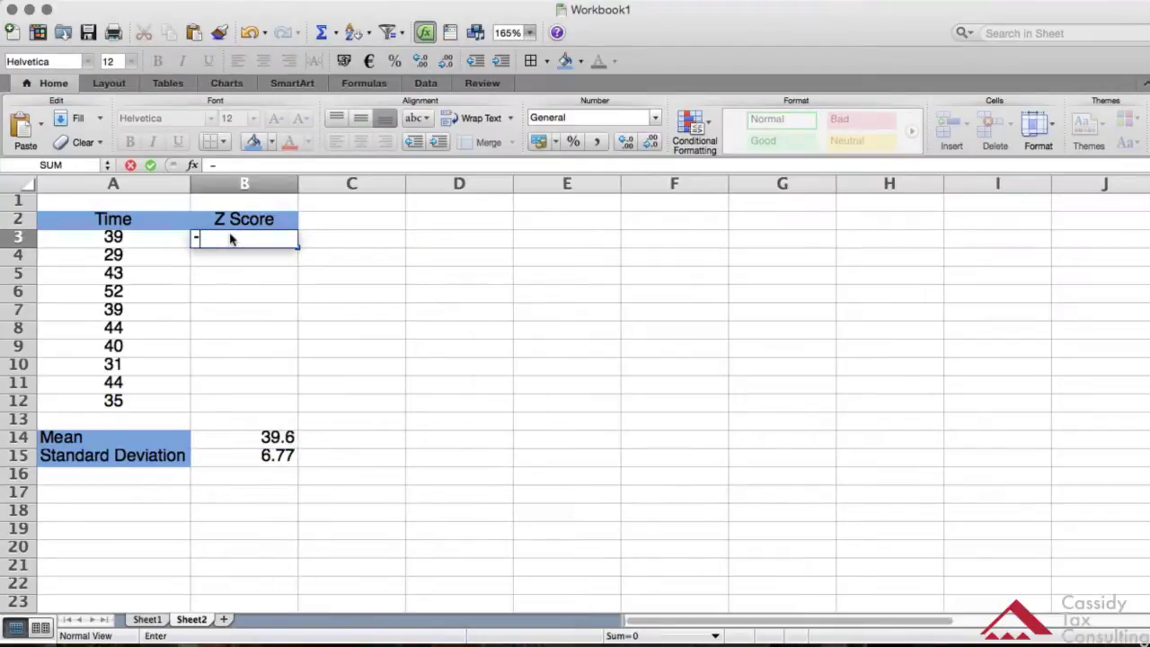
text(0.09)
key(Tab)
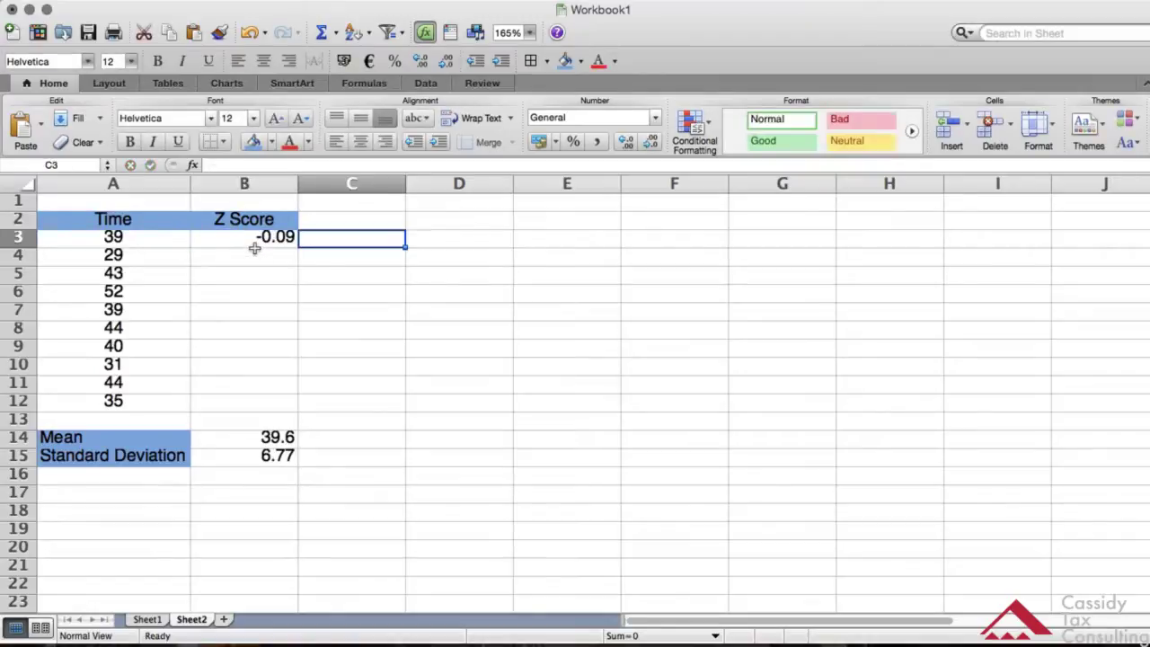
click(254, 252)
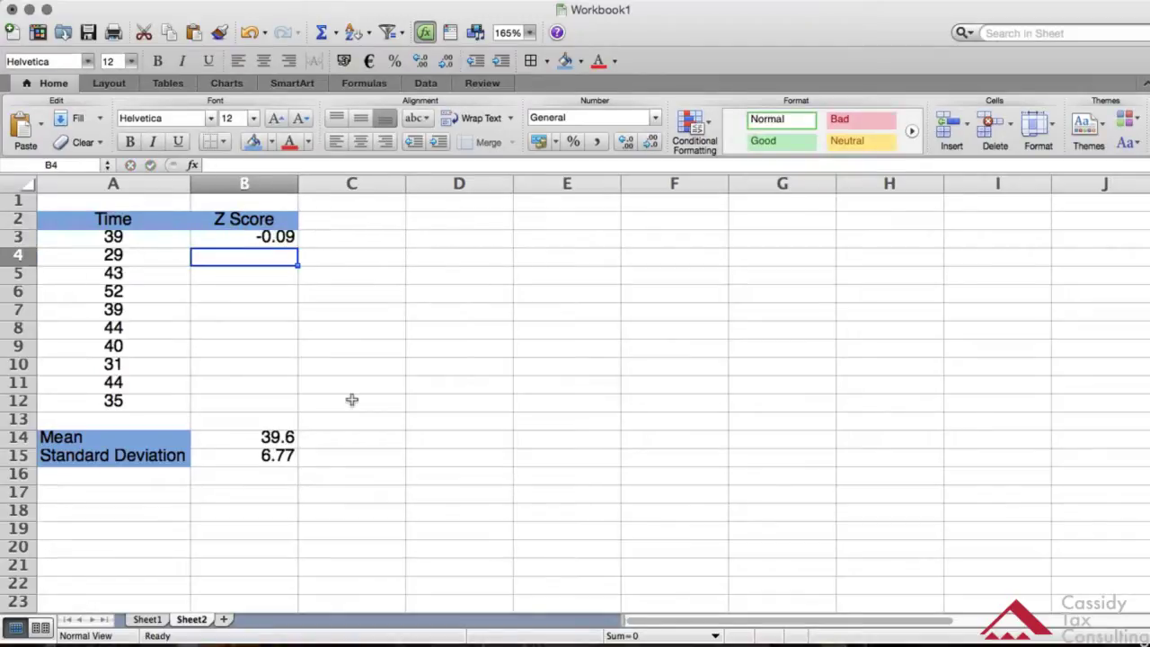
key(super+Tab)
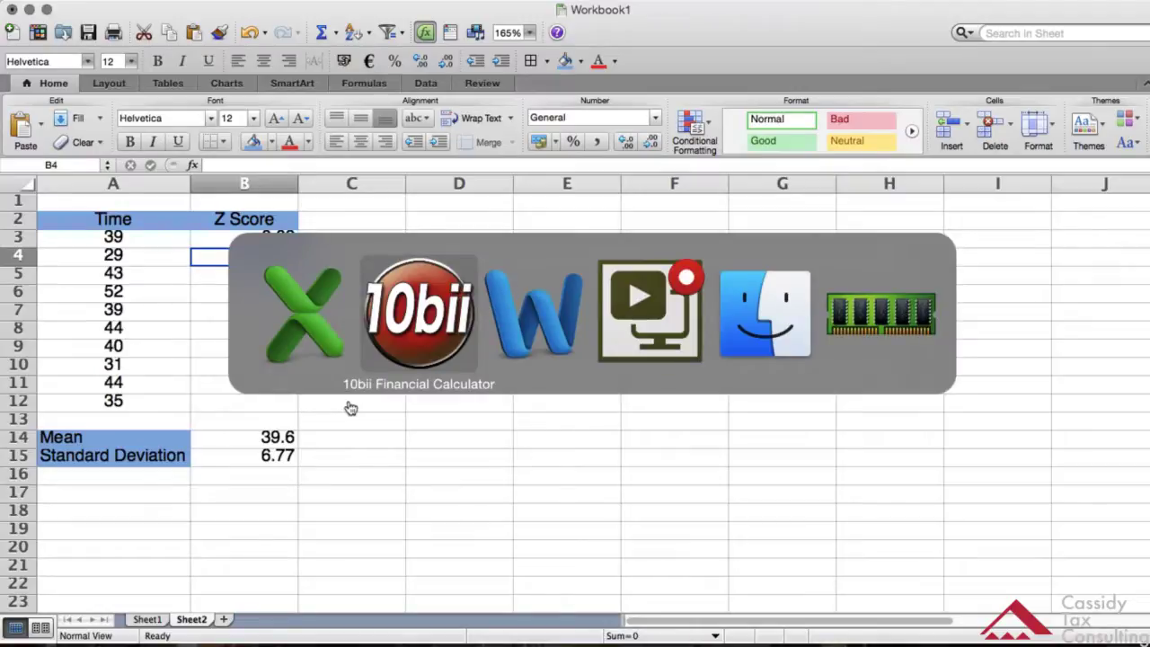
Step: Compute 29 − 39.6 on the 10bii, giving -10.60
key(super+Tab)
key(super+shift+Tab)
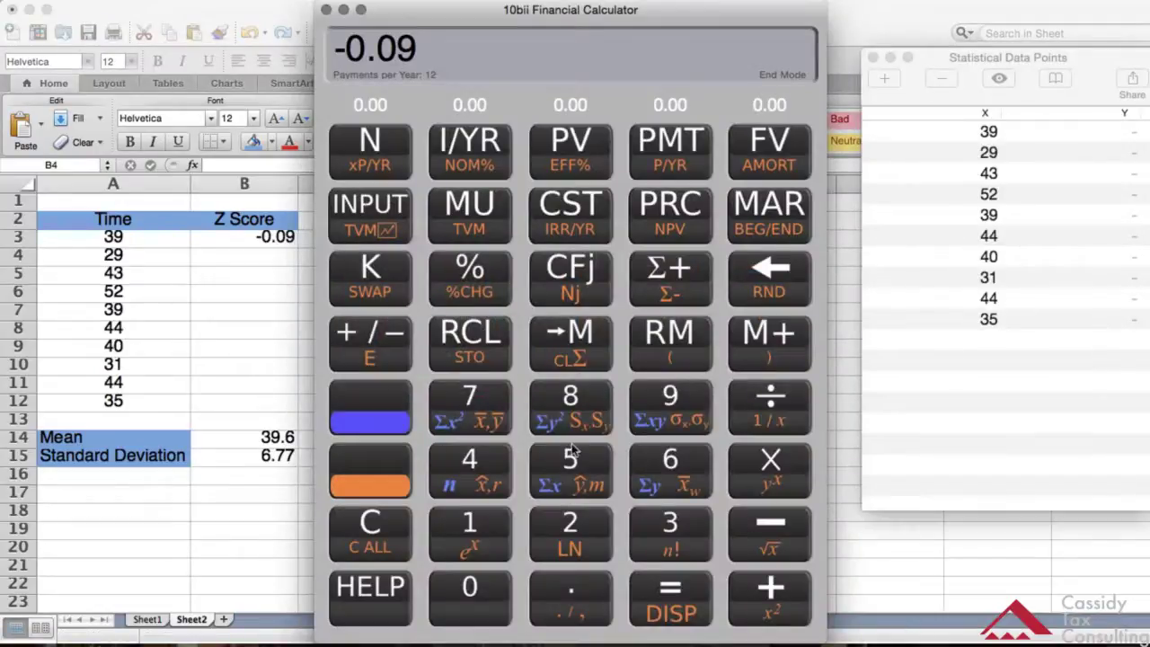
click(579, 519)
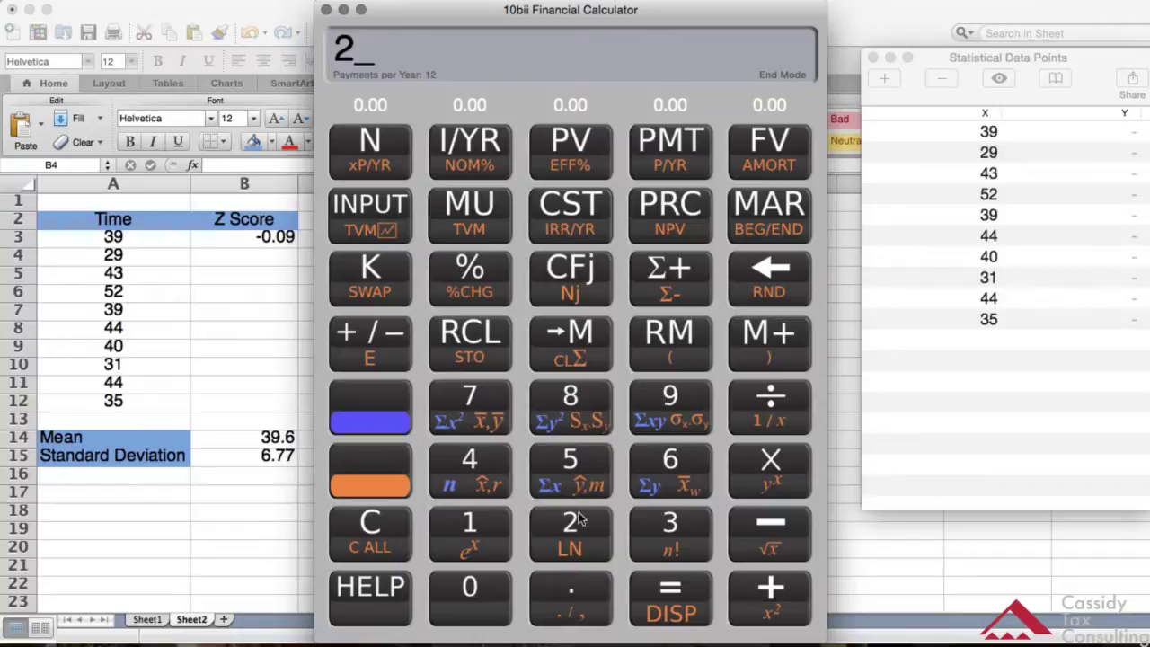
click(660, 389)
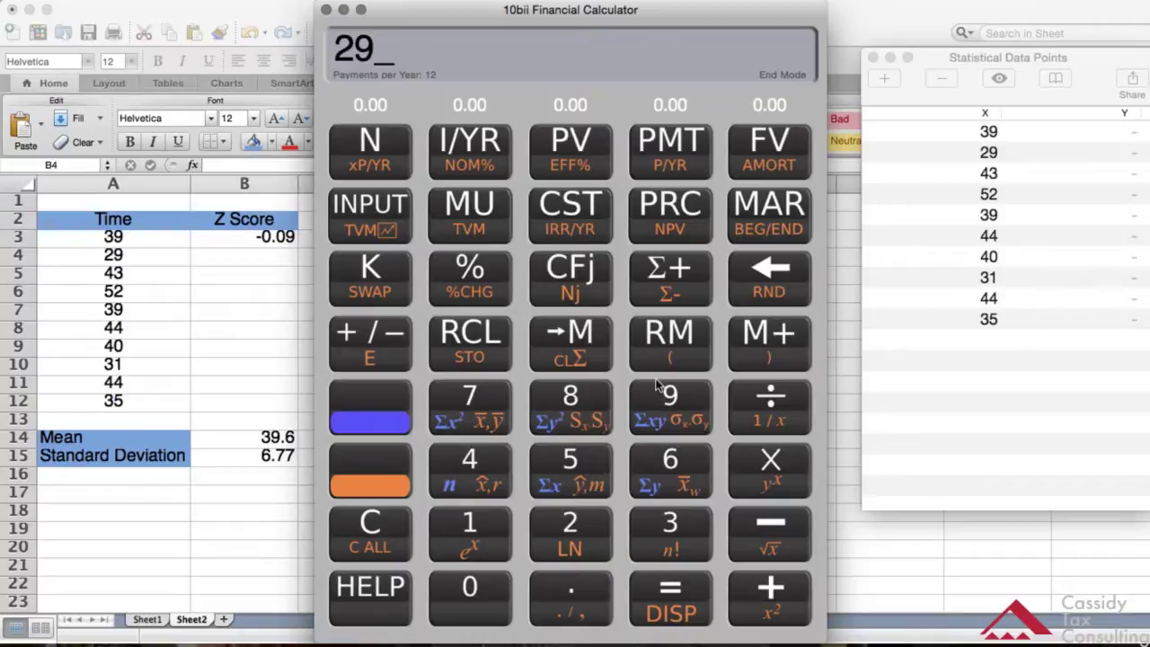
click(757, 518)
click(669, 525)
click(670, 399)
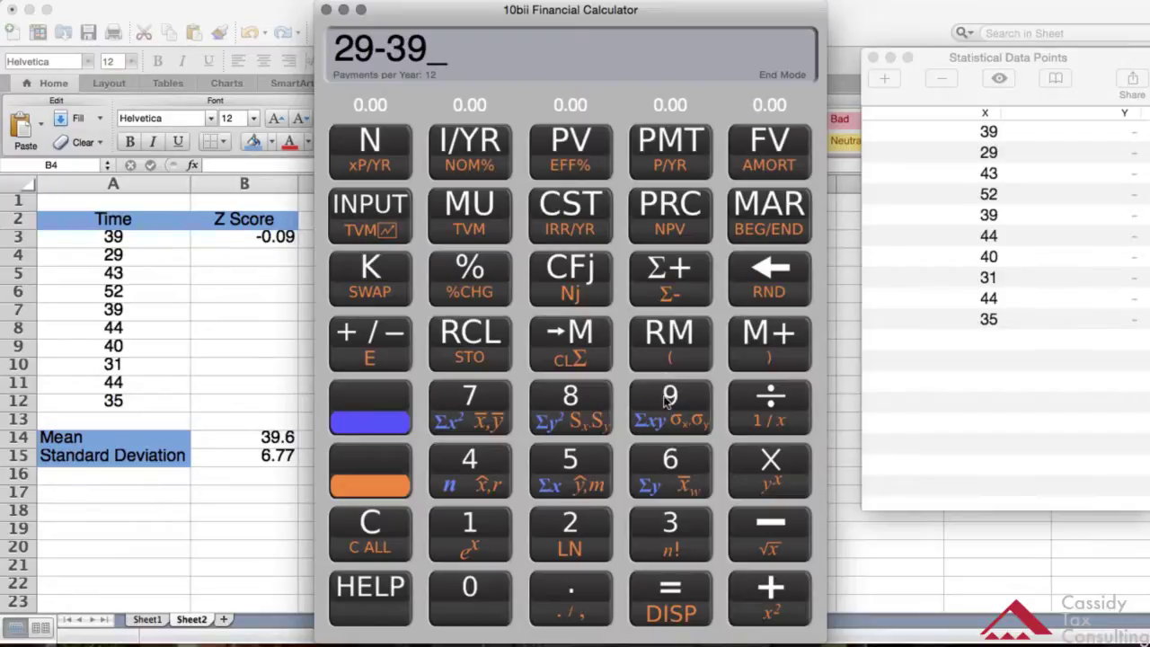
click(566, 582)
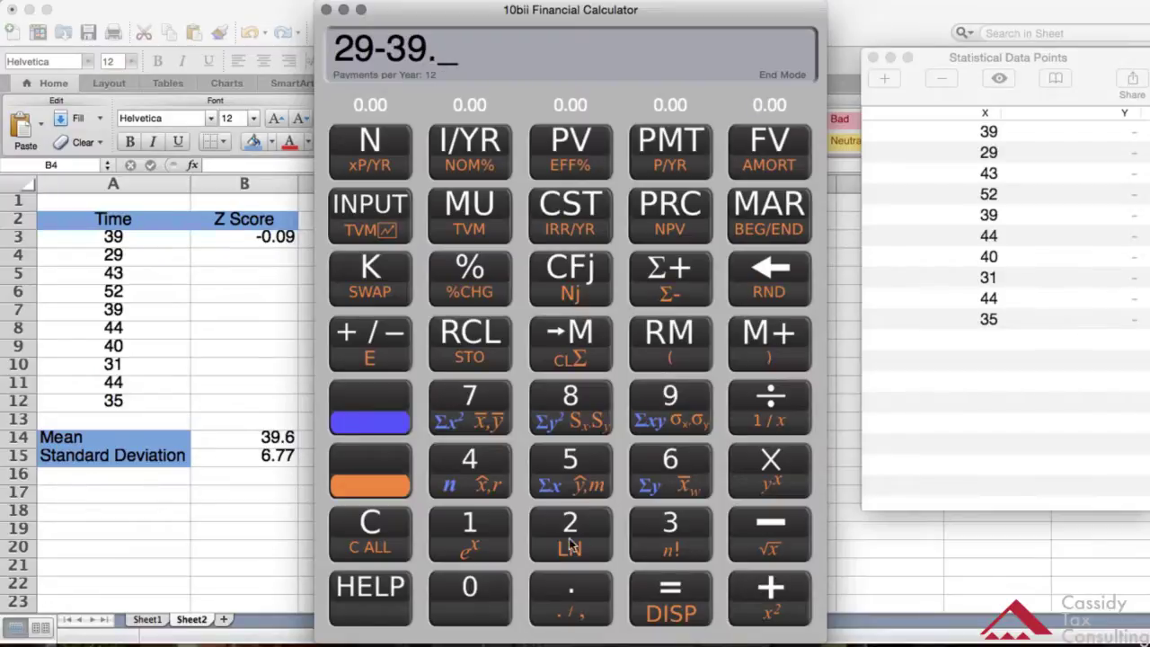
click(657, 464)
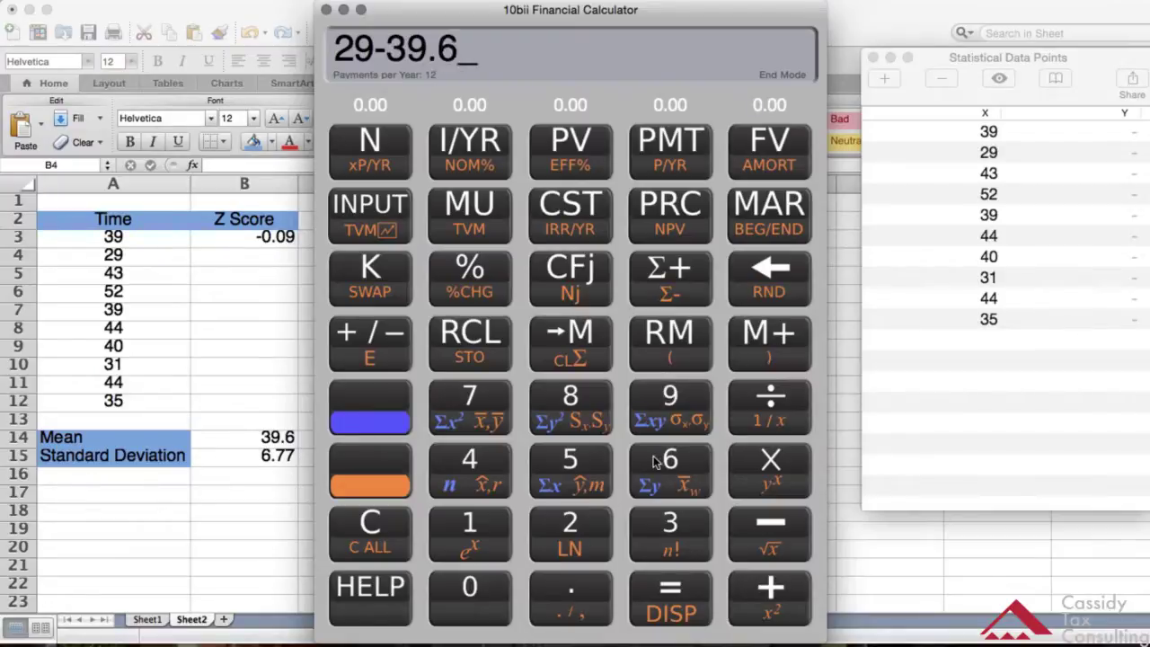
click(679, 584)
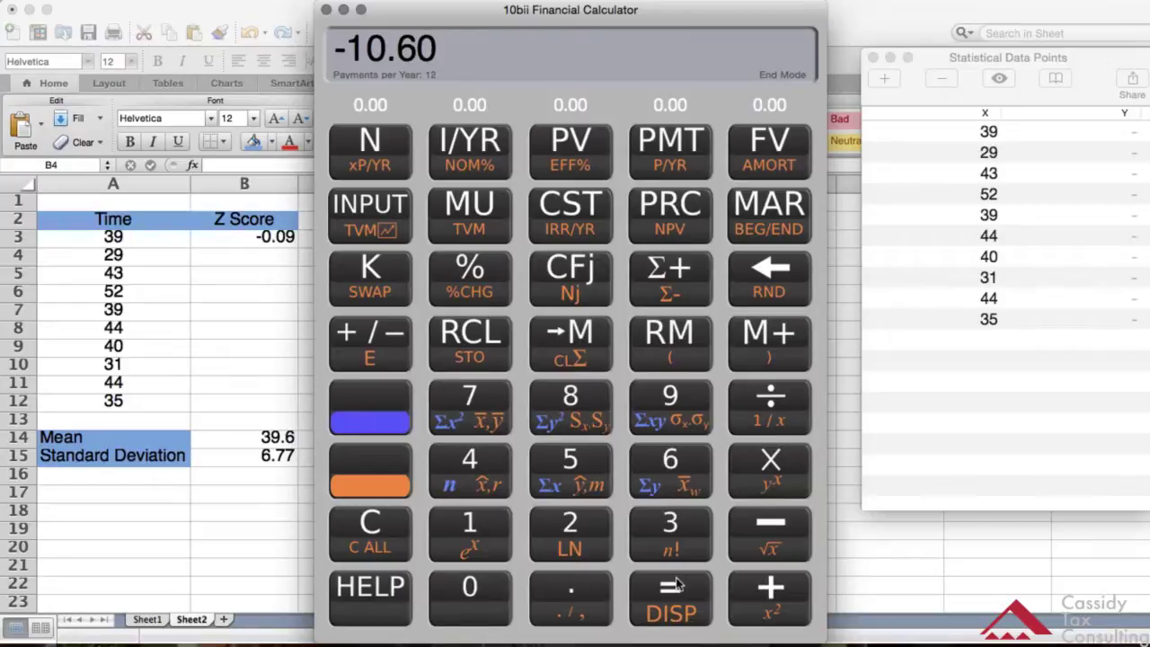
Step: Divide -10.60 by 6.77 to get the Z score -1.57
click(771, 395)
click(665, 457)
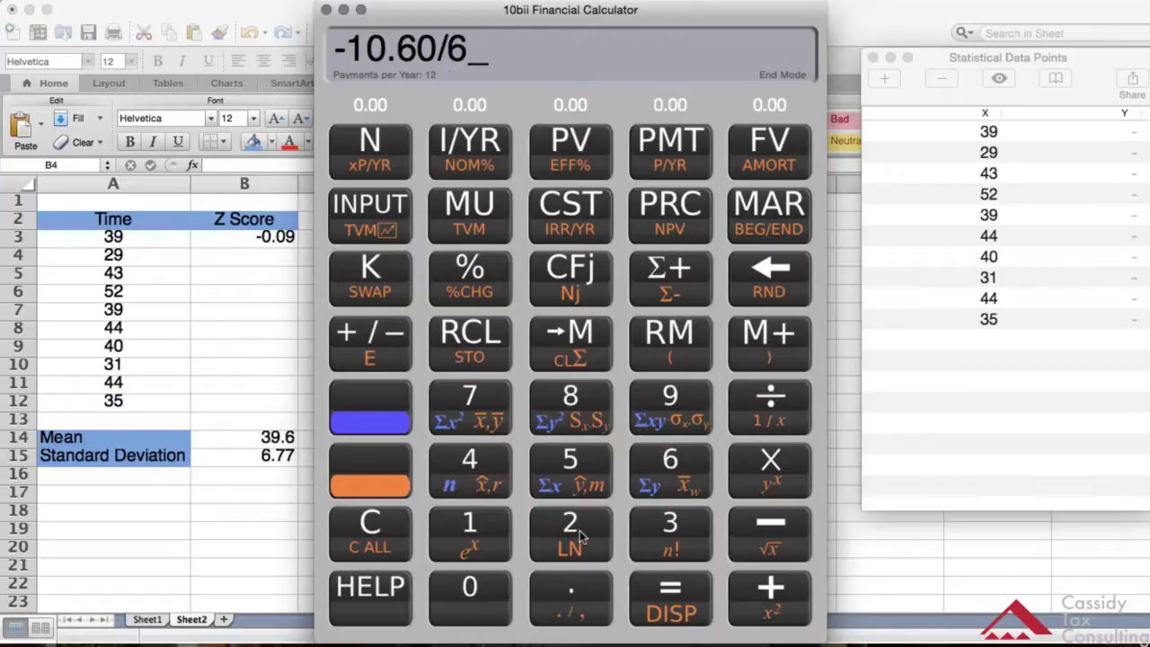
click(570, 580)
double_click(476, 407)
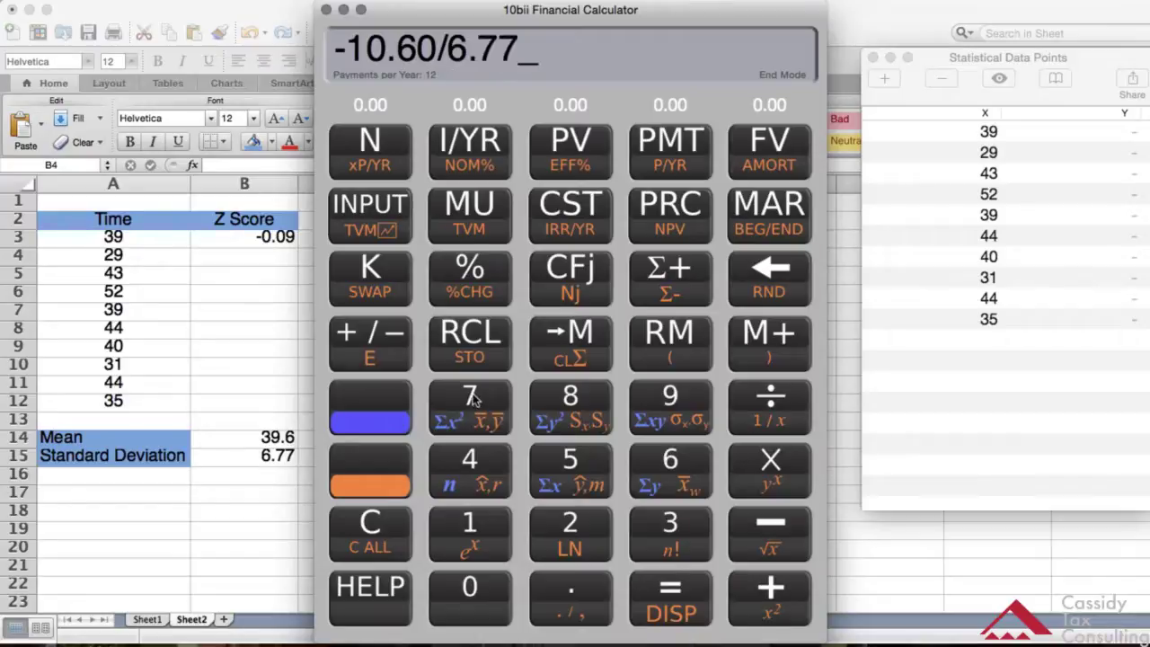
click(672, 589)
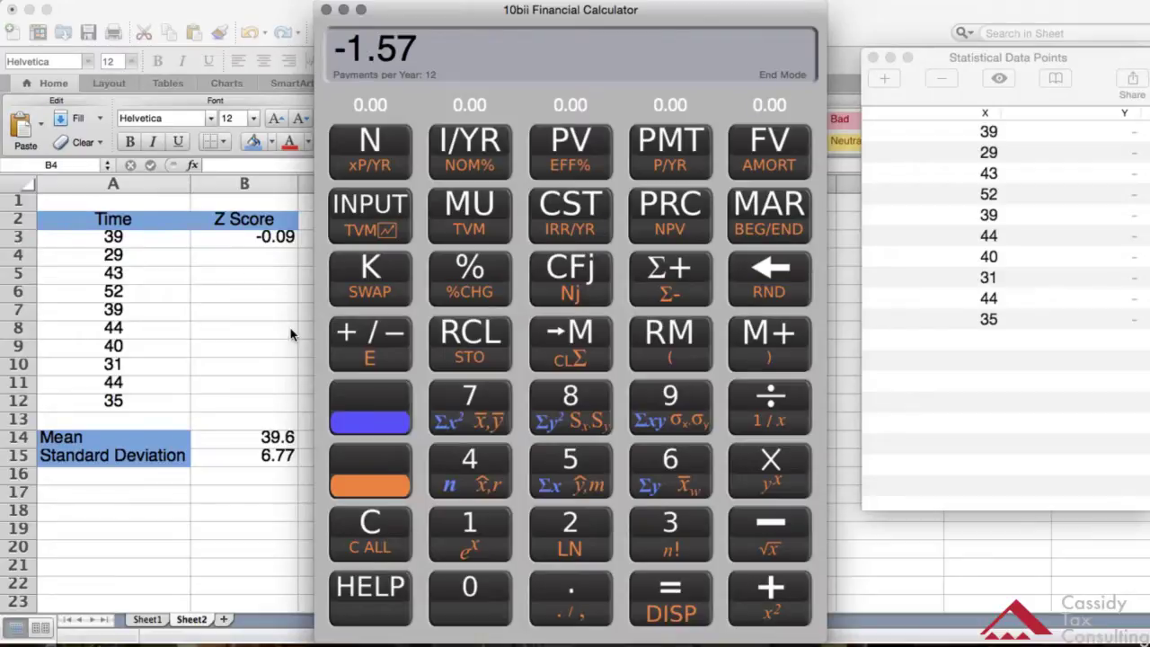
Step: Enter -1.57 in cell B4 and move on to cell B5
click(246, 255)
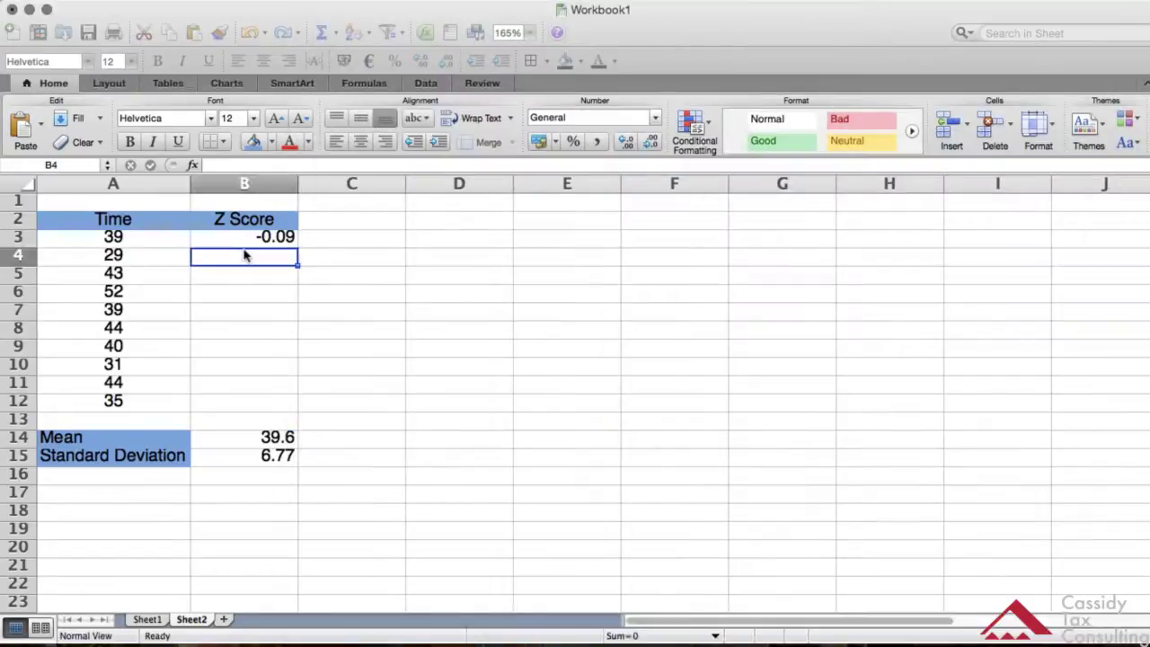
text(-1.)
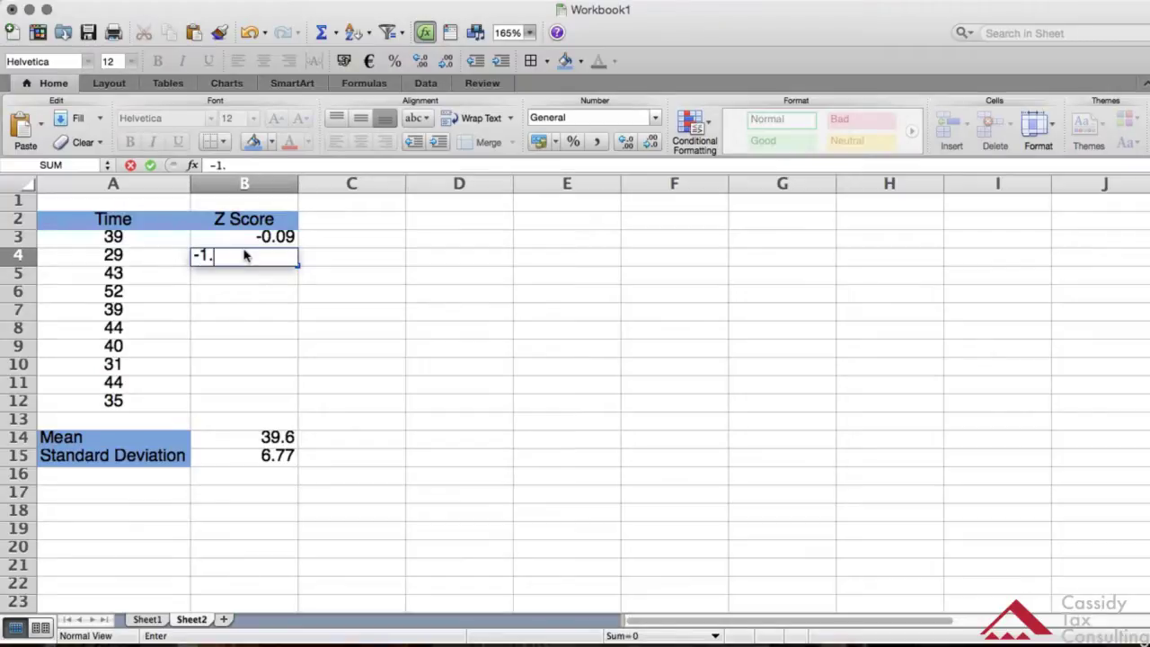
text(57)
key(Tab)
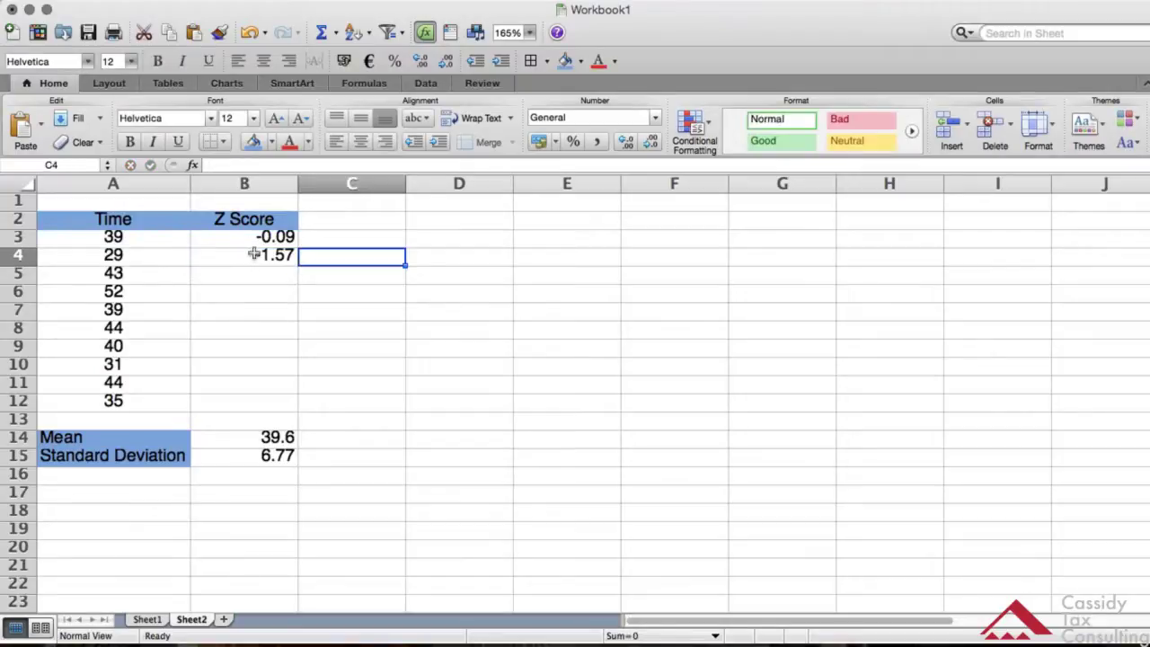
click(255, 270)
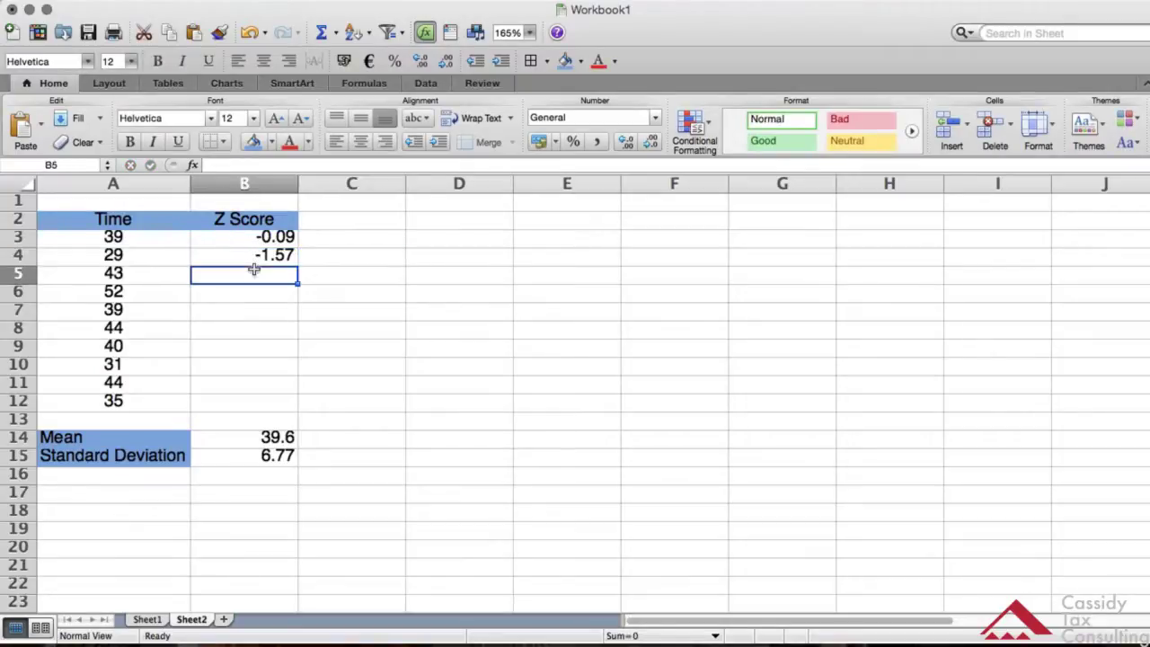
Step: Compute 43 − 39.6 on the 10bii, giving 3.40
key(super+Tab)
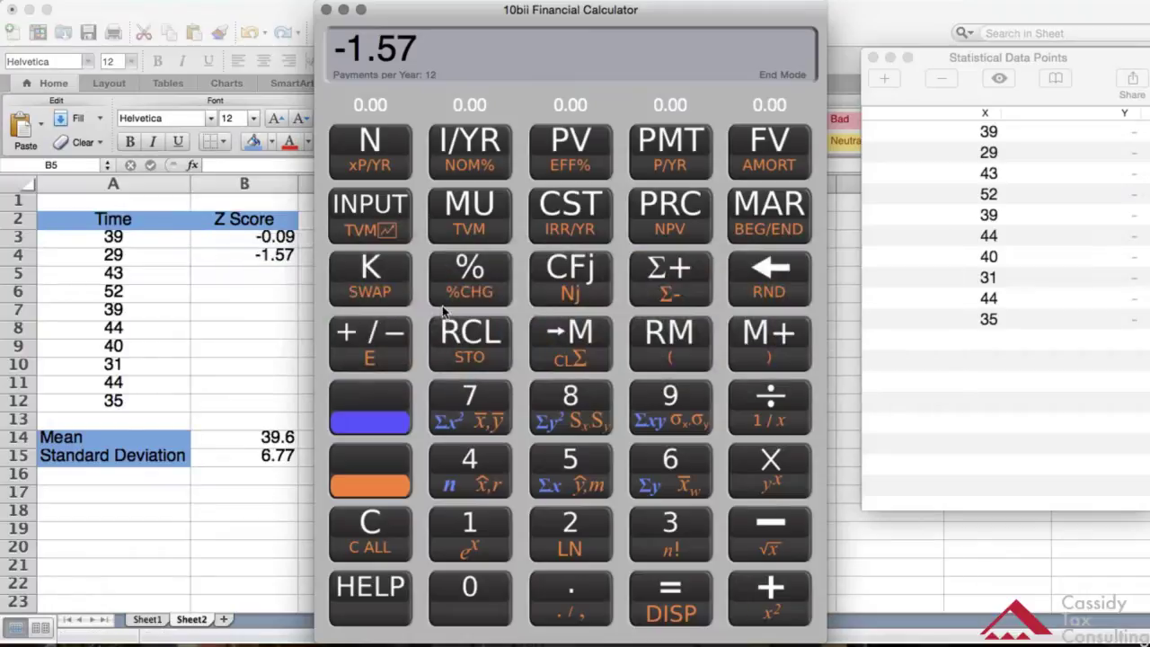
click(482, 460)
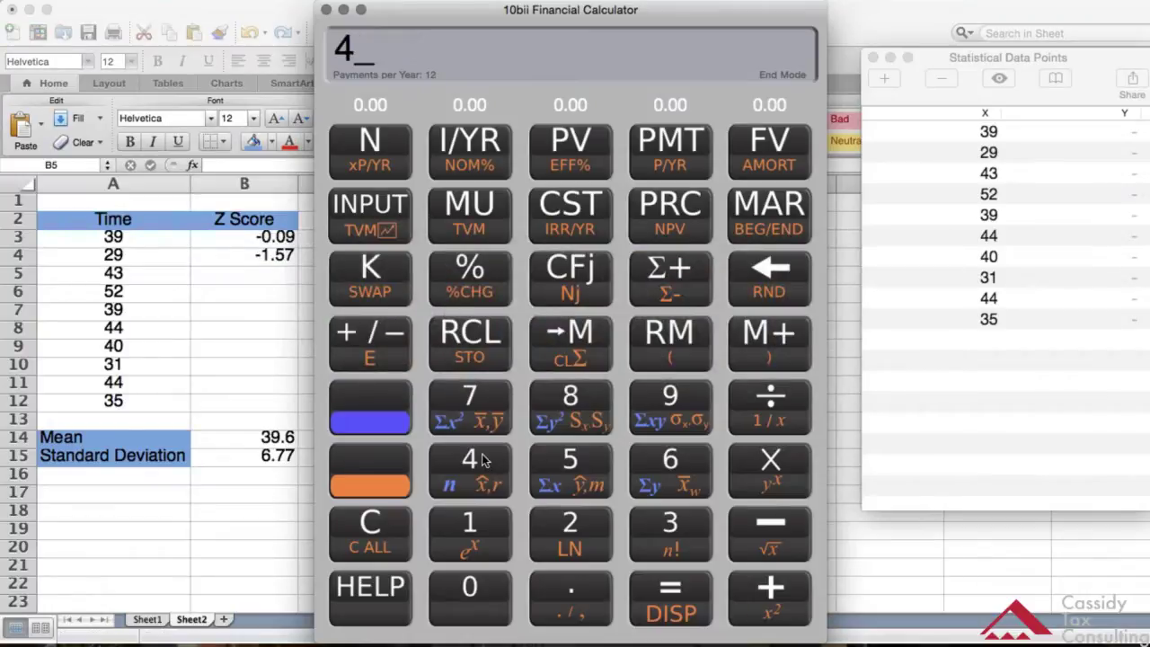
click(653, 525)
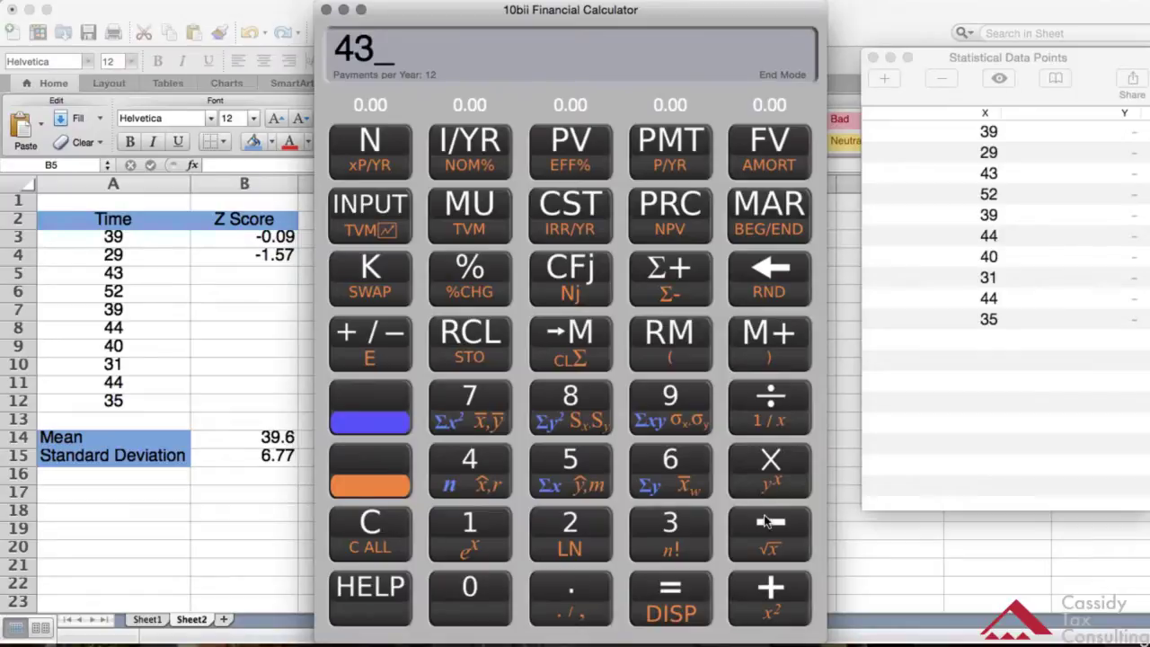
click(766, 521)
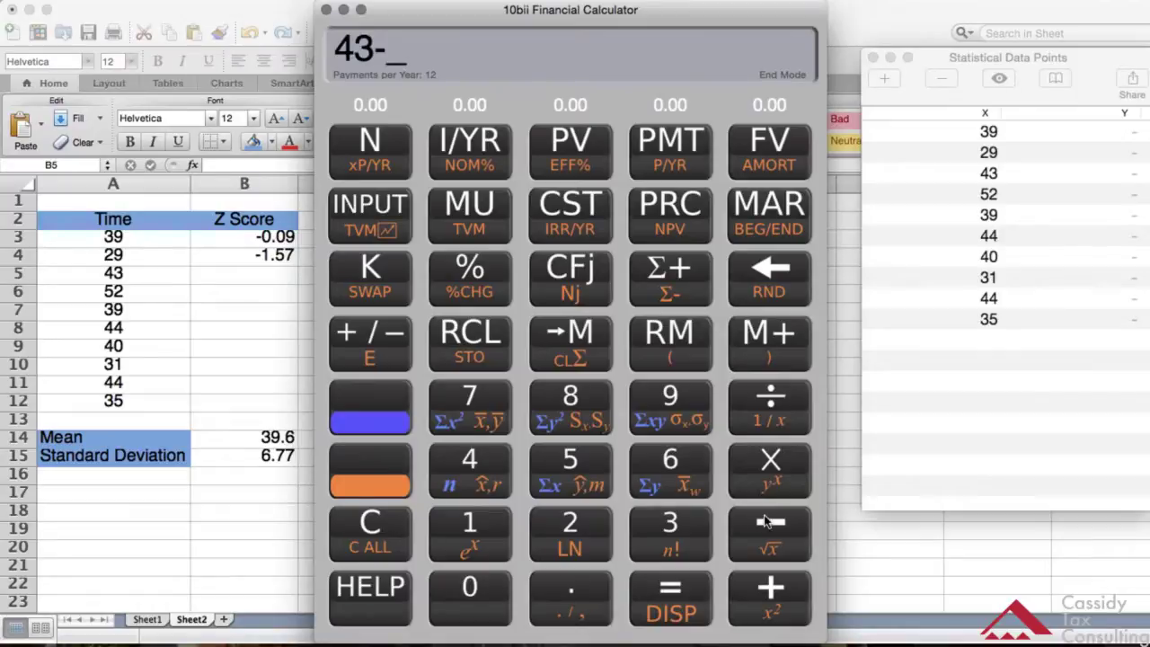
click(669, 523)
click(672, 400)
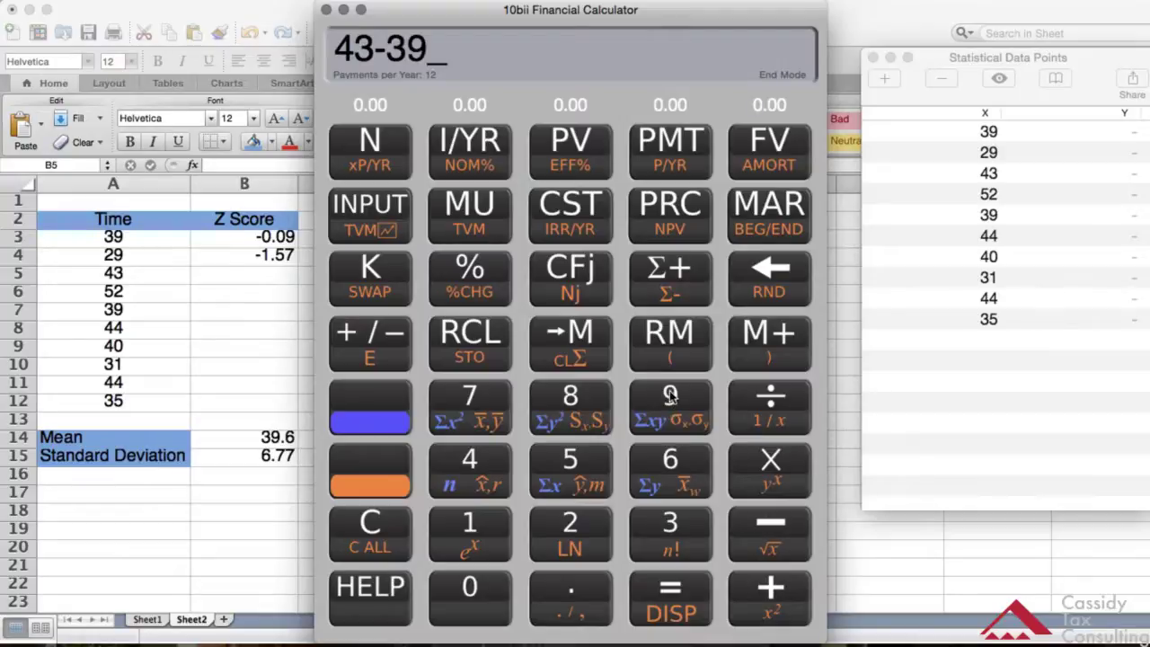
click(584, 584)
click(654, 463)
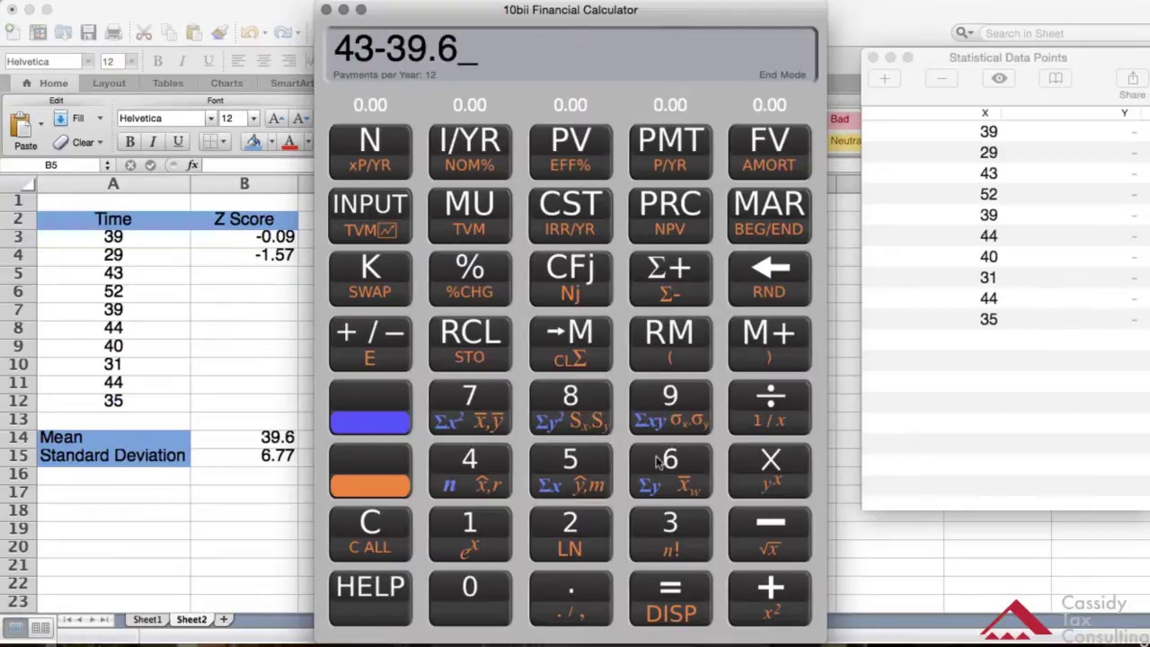
click(672, 586)
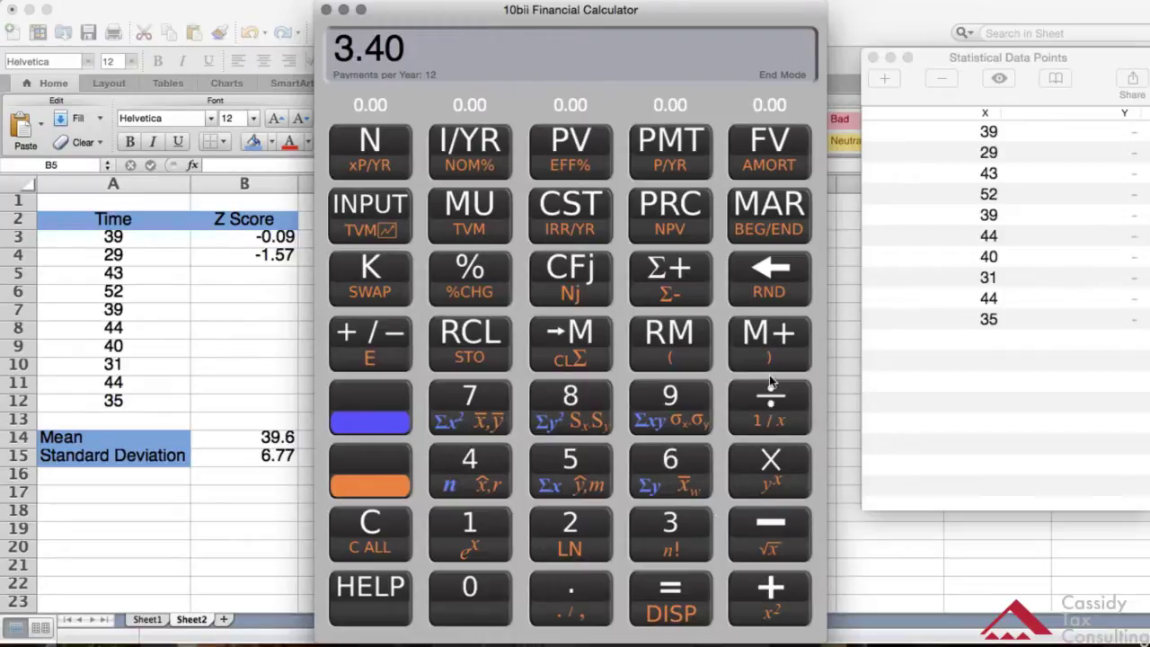
Step: Divide 3.40 by 6.77 to get the Z score 0.50
click(769, 400)
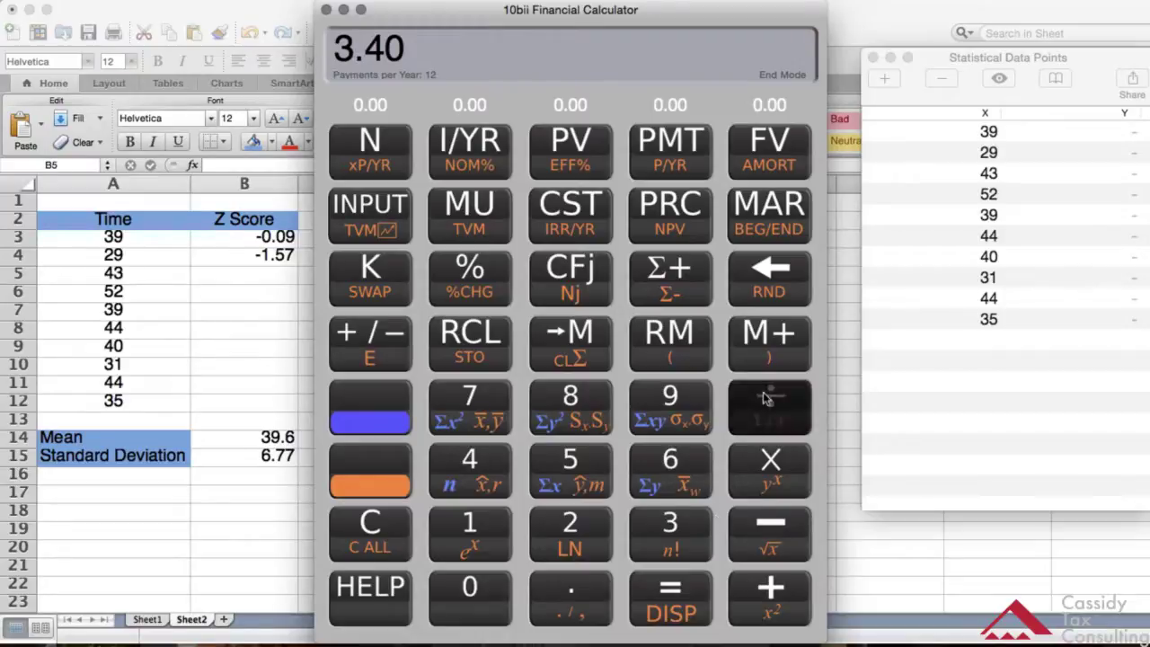
click(670, 462)
click(569, 593)
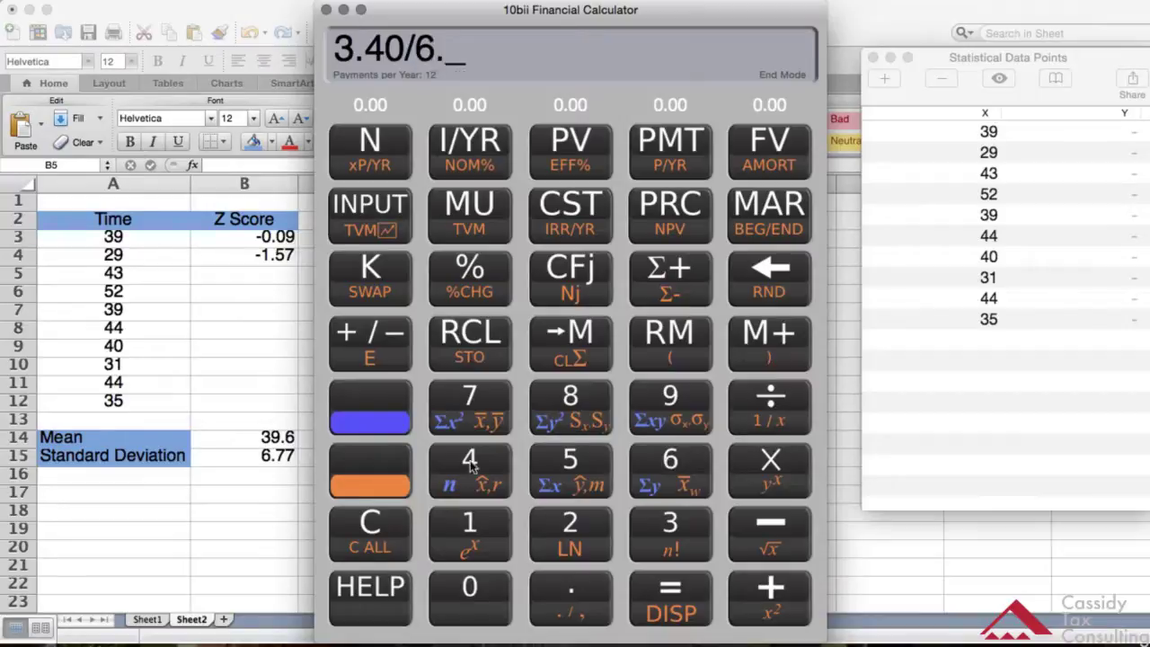
click(470, 404)
click(470, 405)
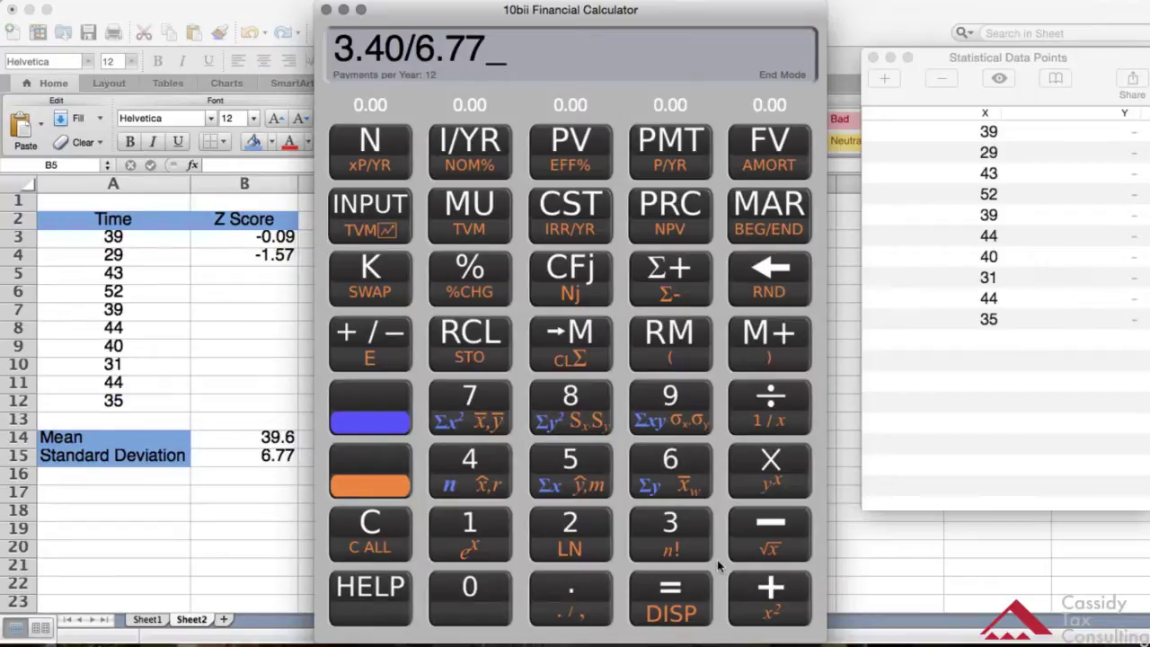
click(672, 586)
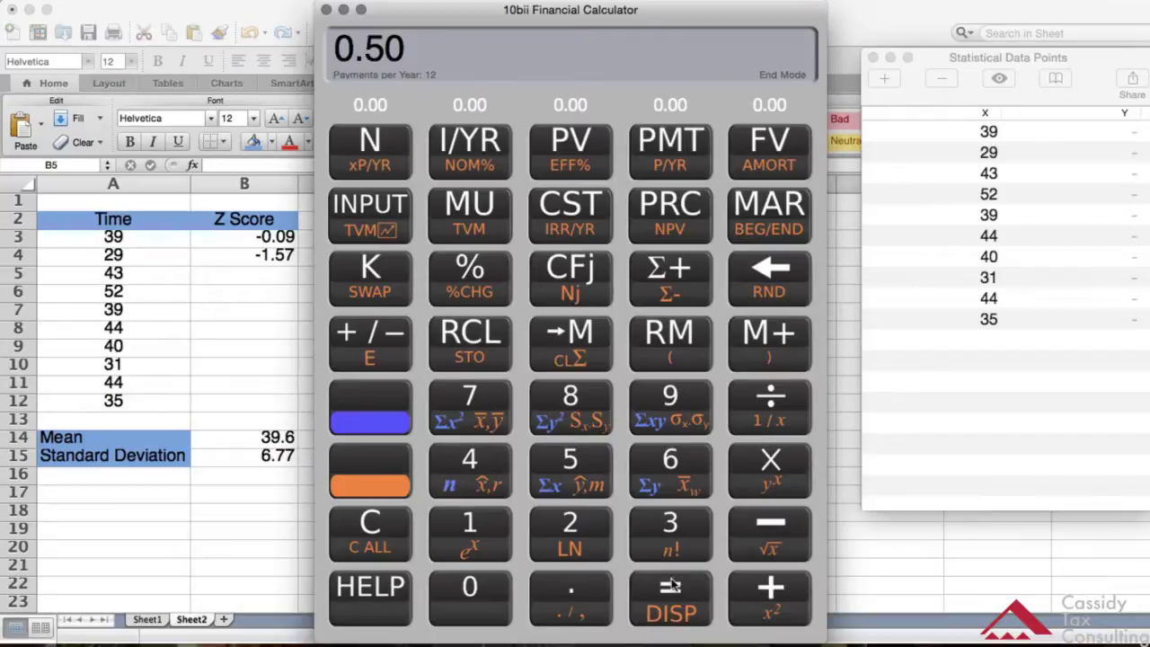
Step: Enter 0.50 in cell B5
click(270, 275)
text(0)
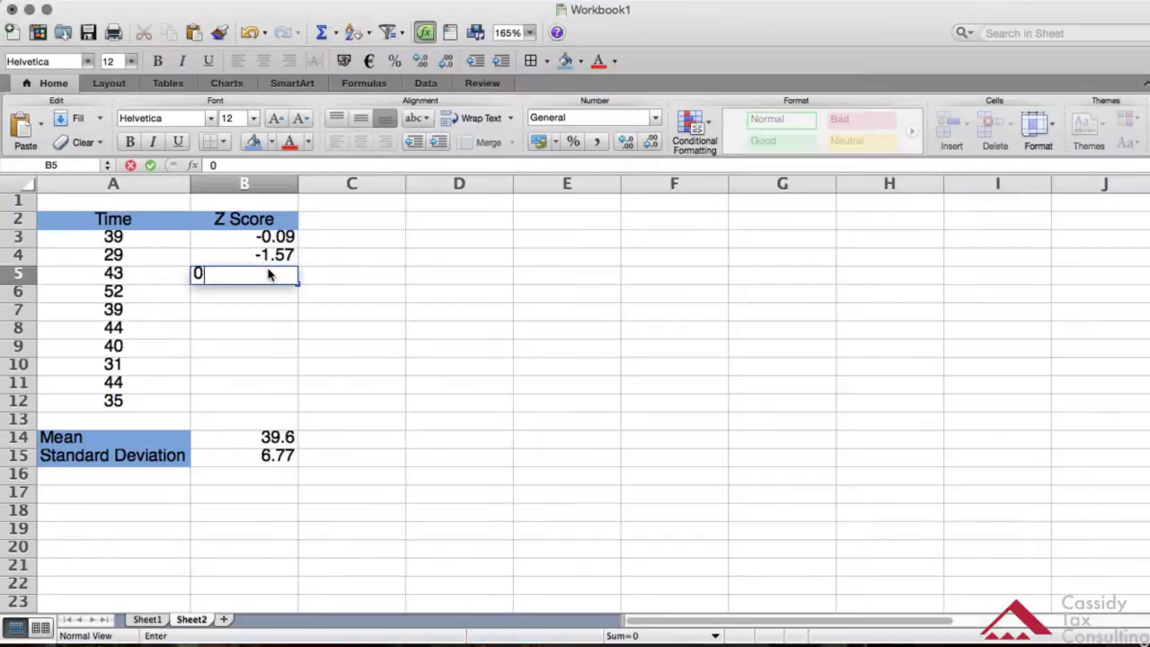
text(.50)
click(255, 297)
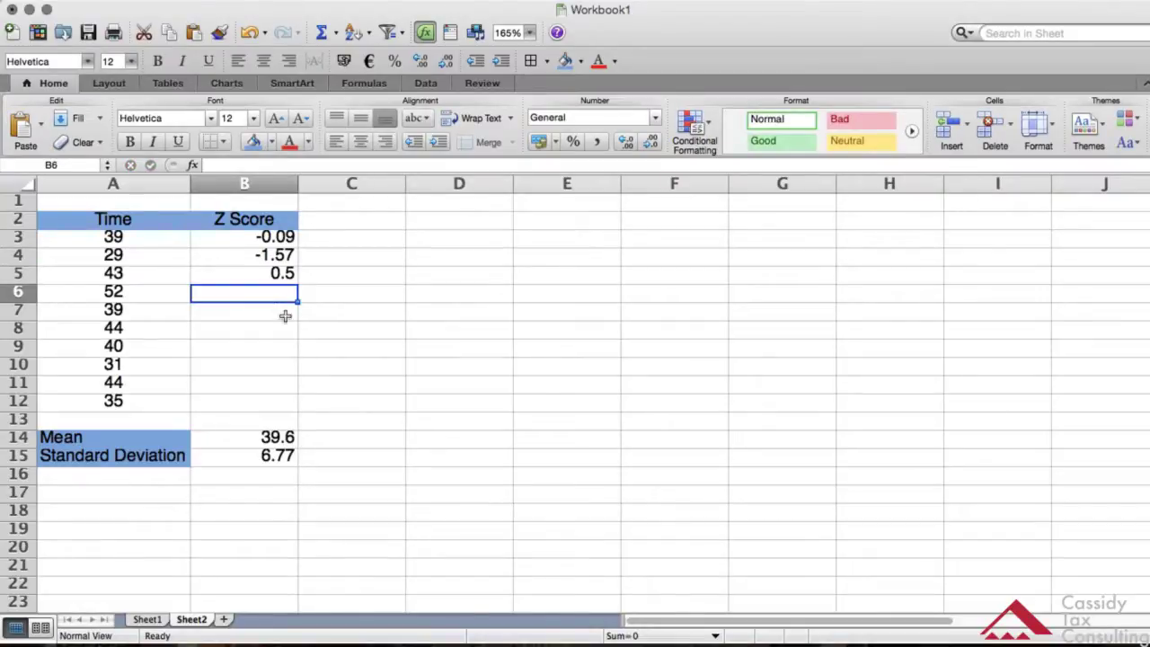
Step: Work a mistaken 59 − 39 on the 10bii and clear the 20.00 result
key(super+Tab)
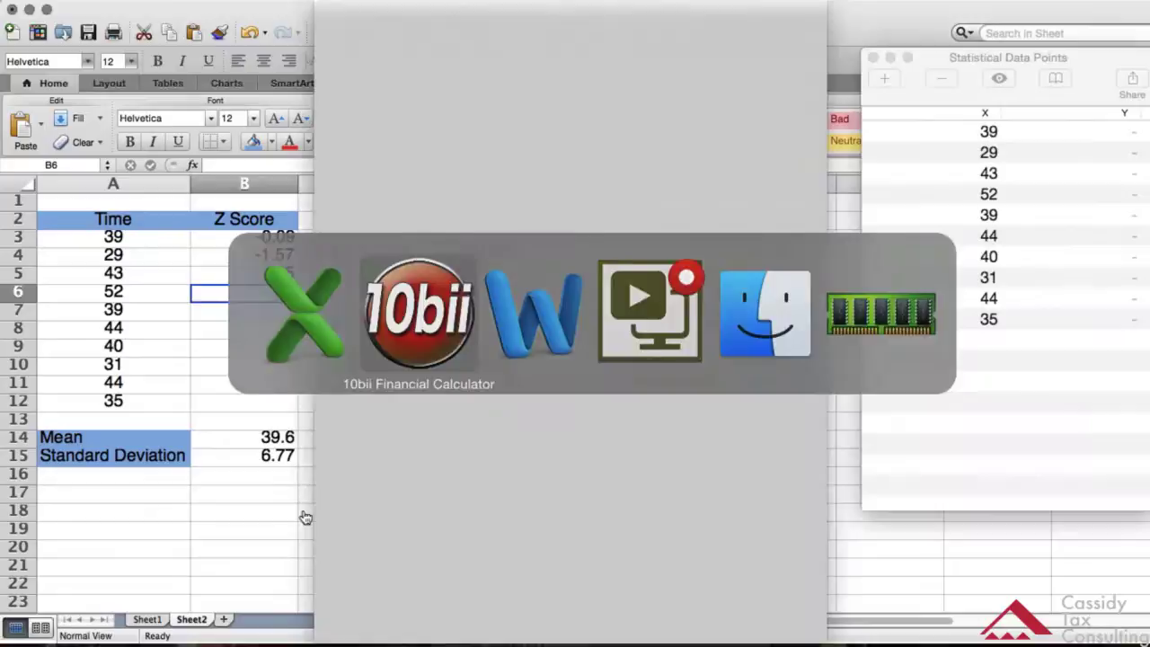
key(super+Tab)
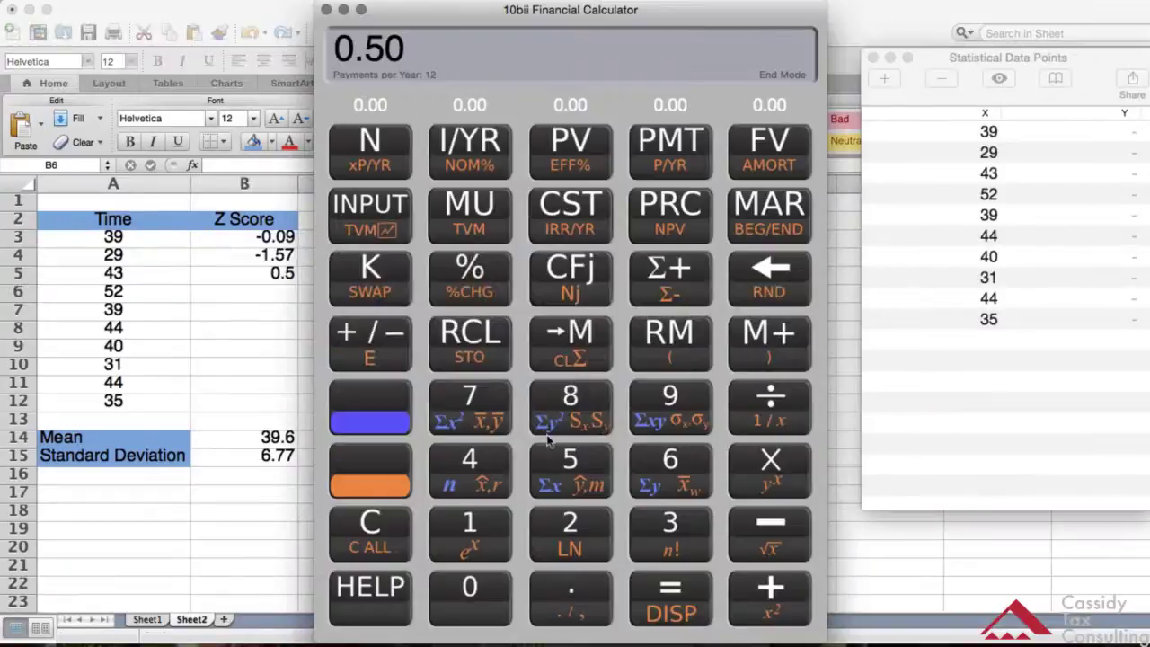
click(566, 460)
click(654, 404)
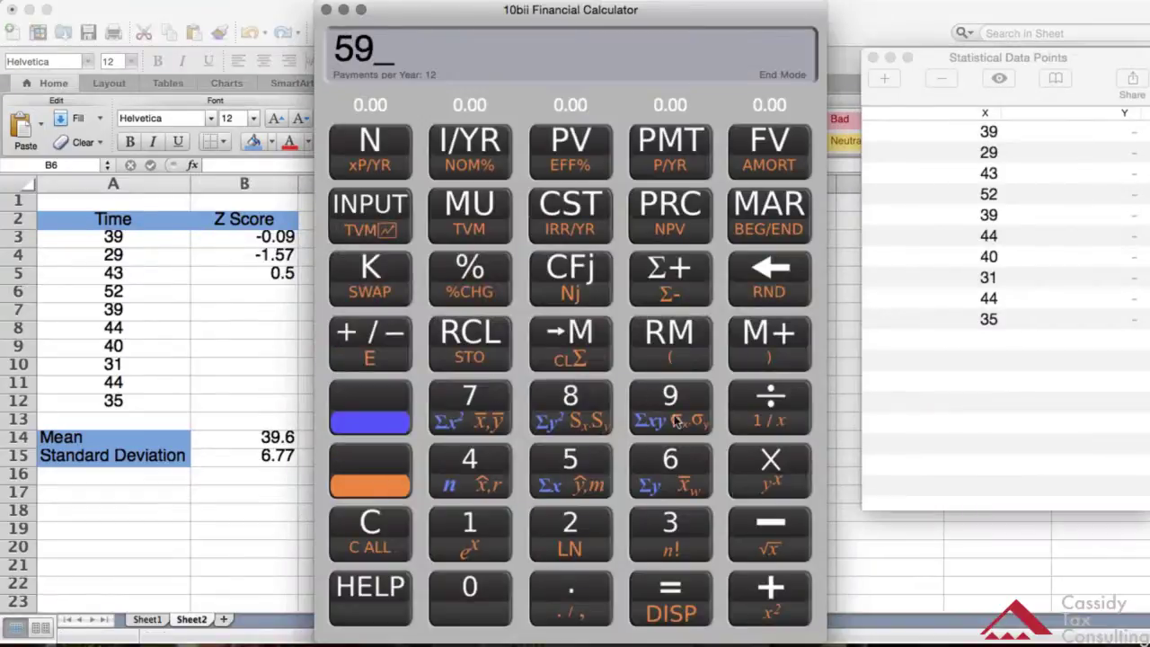
click(760, 521)
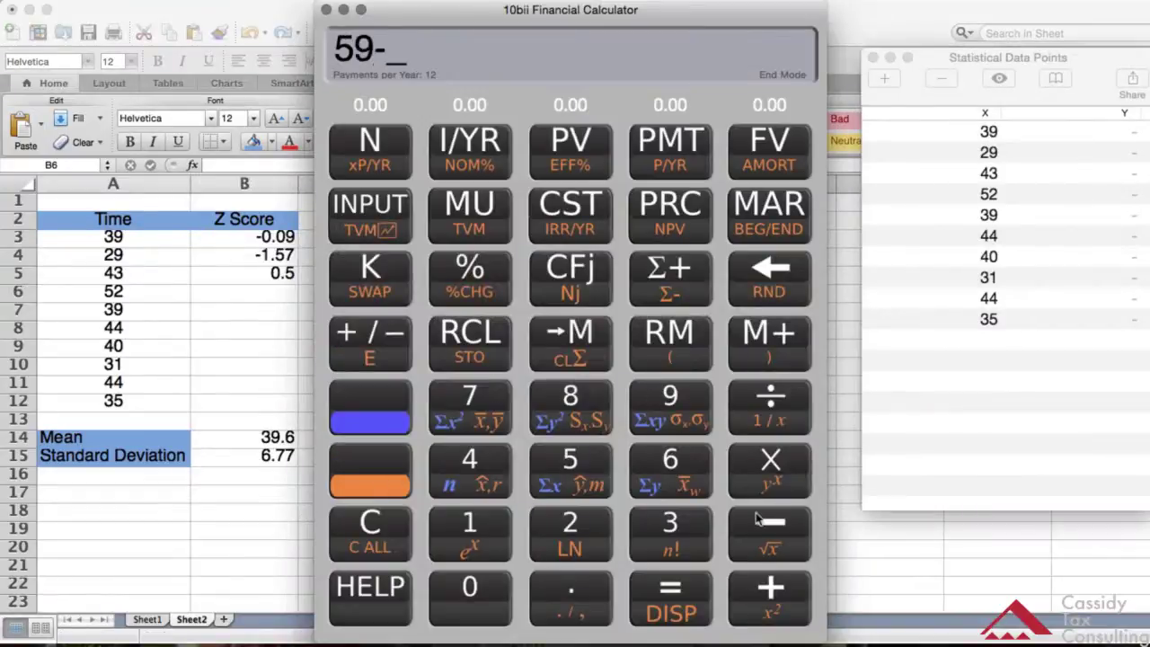
click(670, 523)
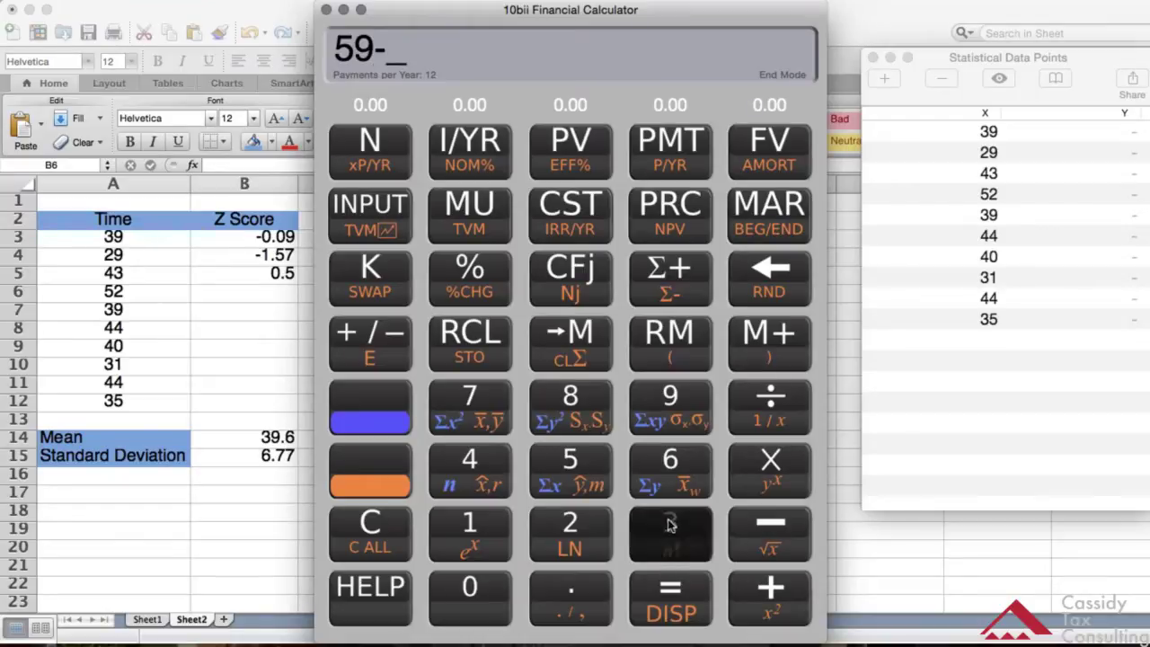
click(678, 407)
click(660, 589)
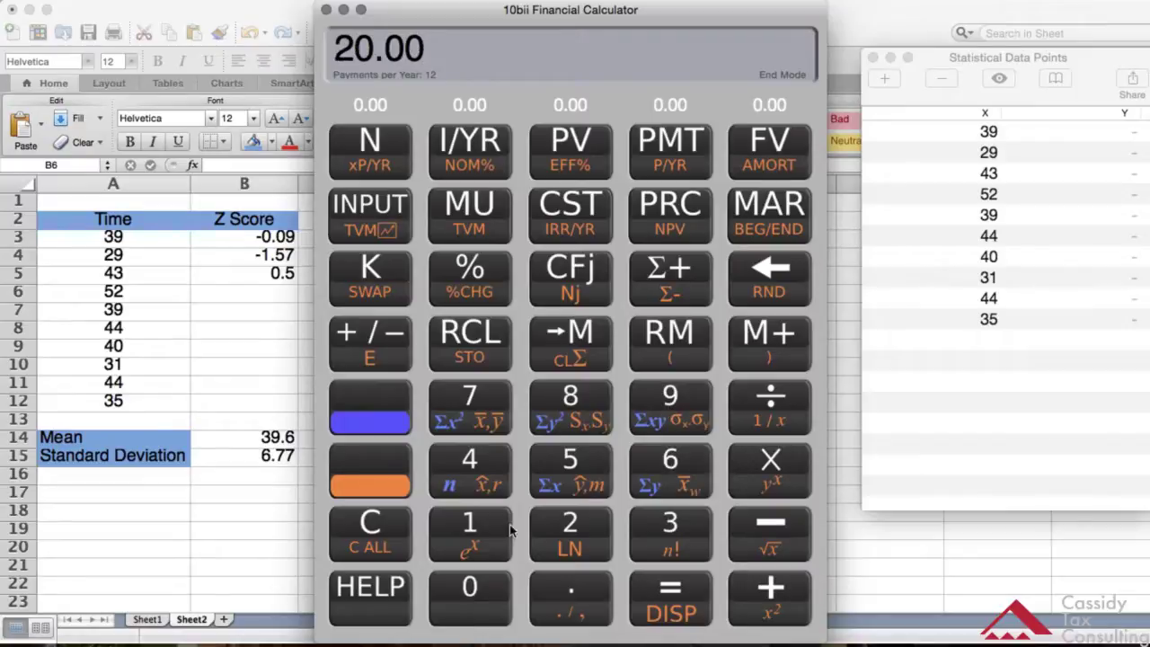
click(384, 525)
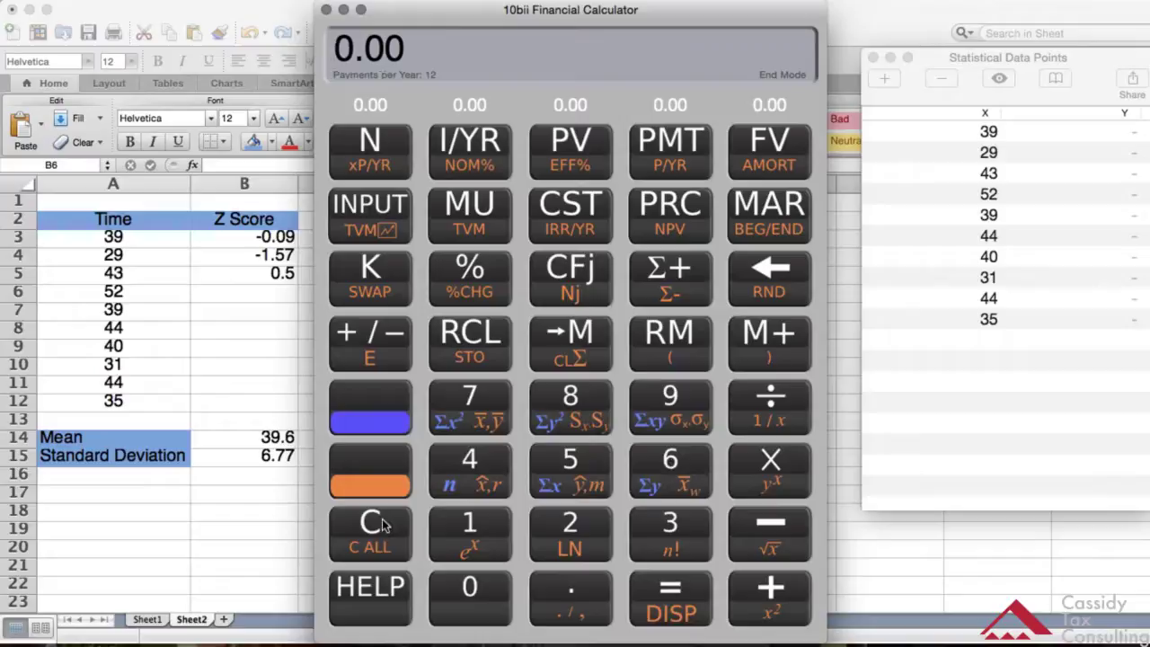
Step: Compute 52 − 39.6, giving 12.40
click(568, 460)
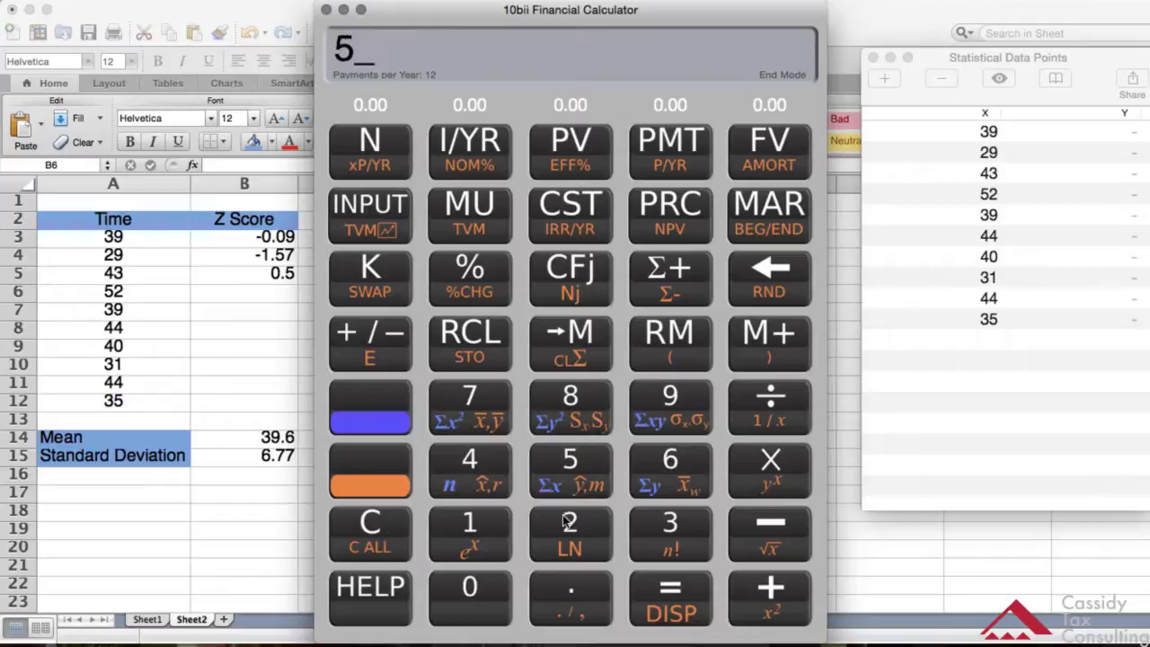
click(568, 523)
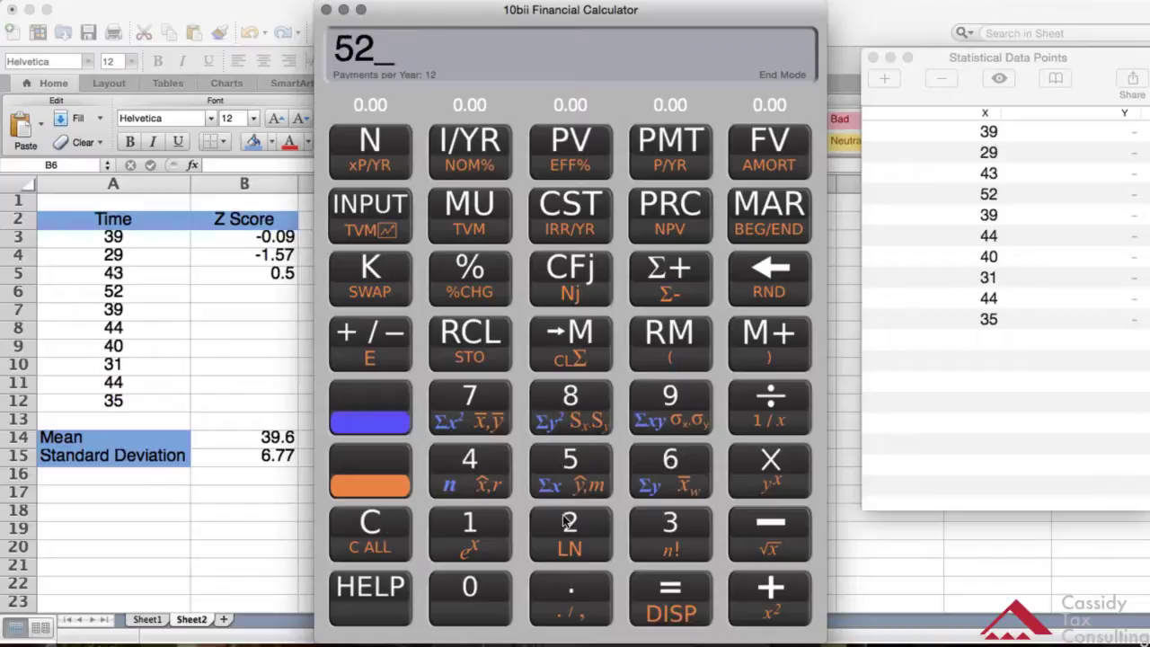
click(757, 520)
click(683, 516)
click(667, 388)
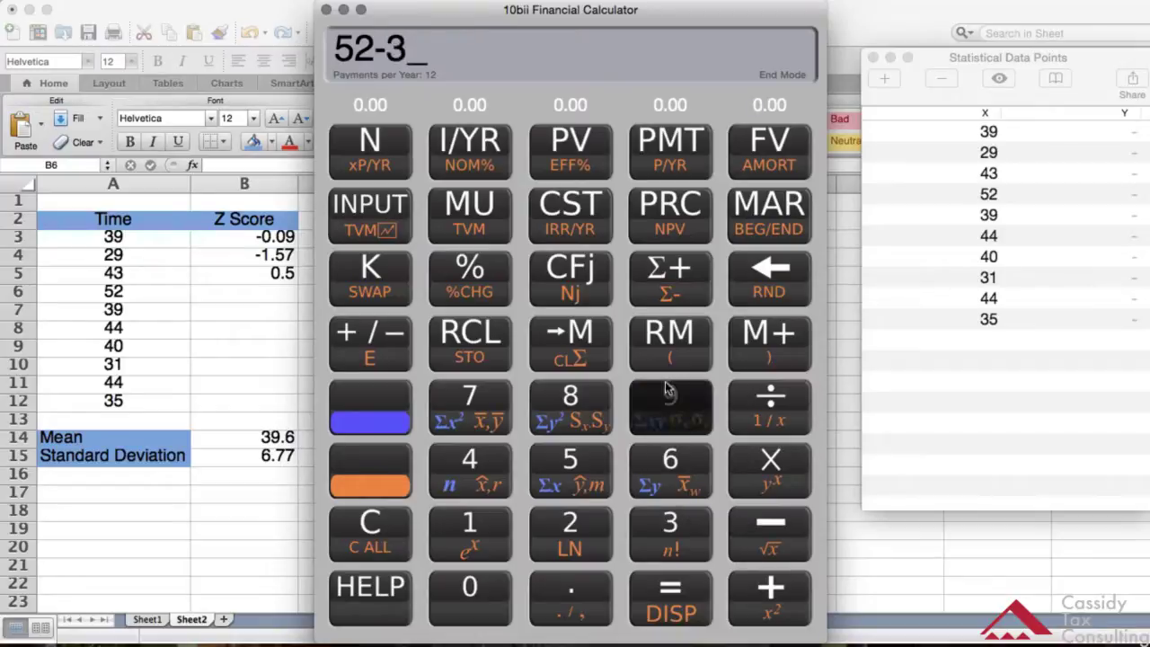
click(565, 575)
click(666, 446)
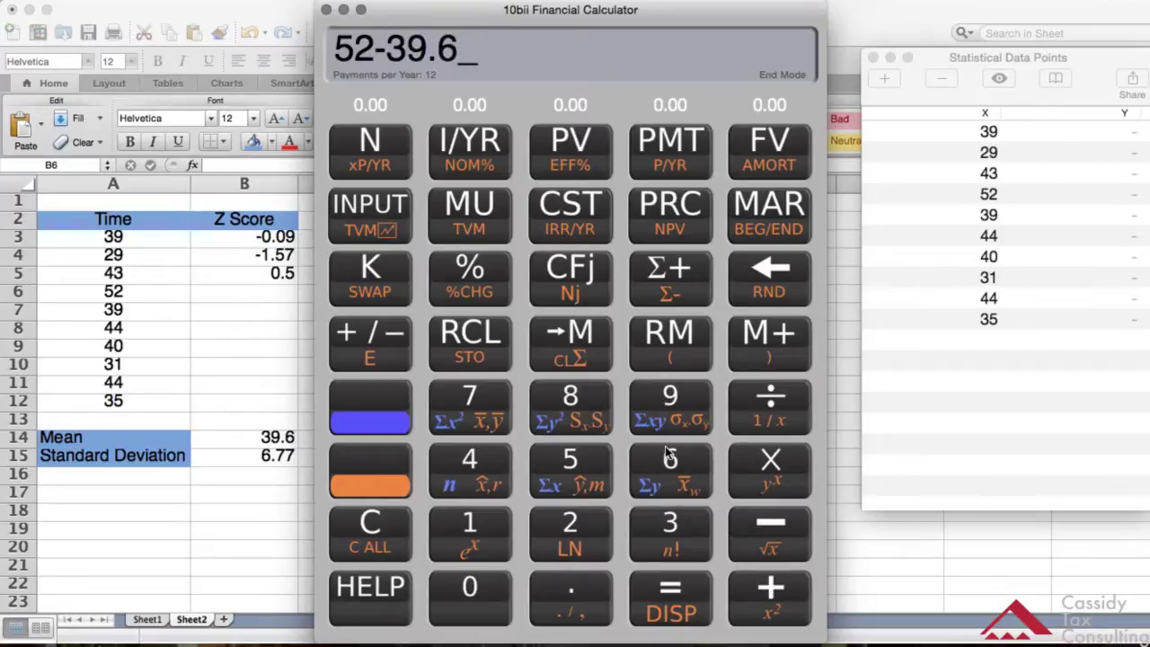
click(674, 585)
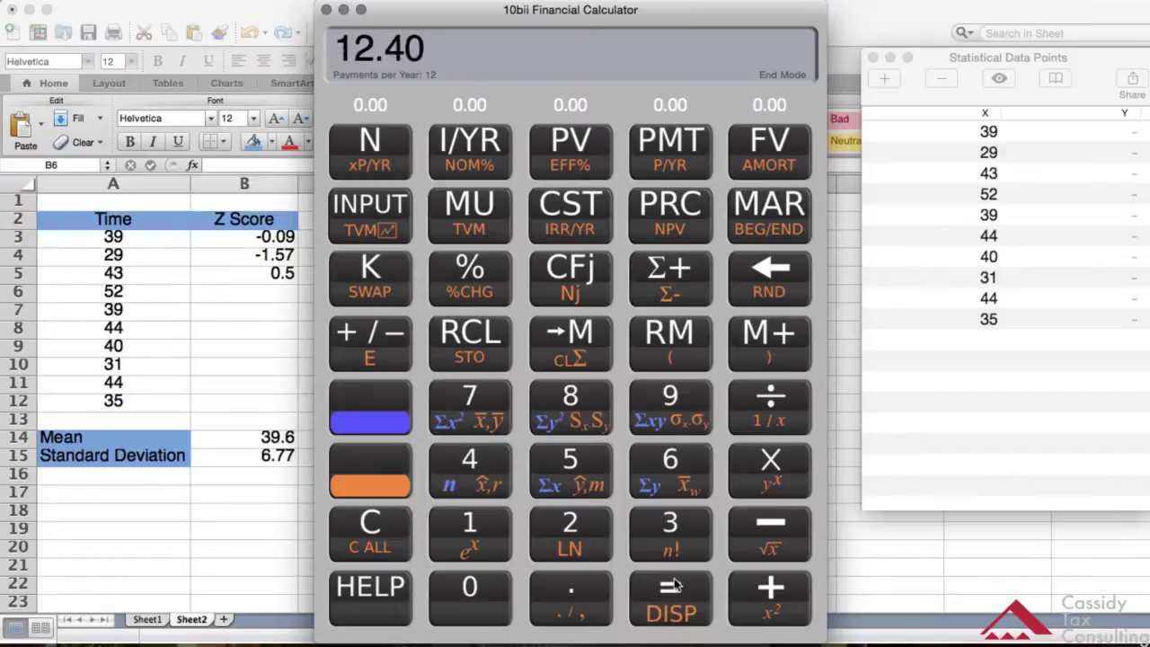
Step: Divide 12.40 by 6.77 to get the Z score 1.83
click(778, 399)
click(659, 462)
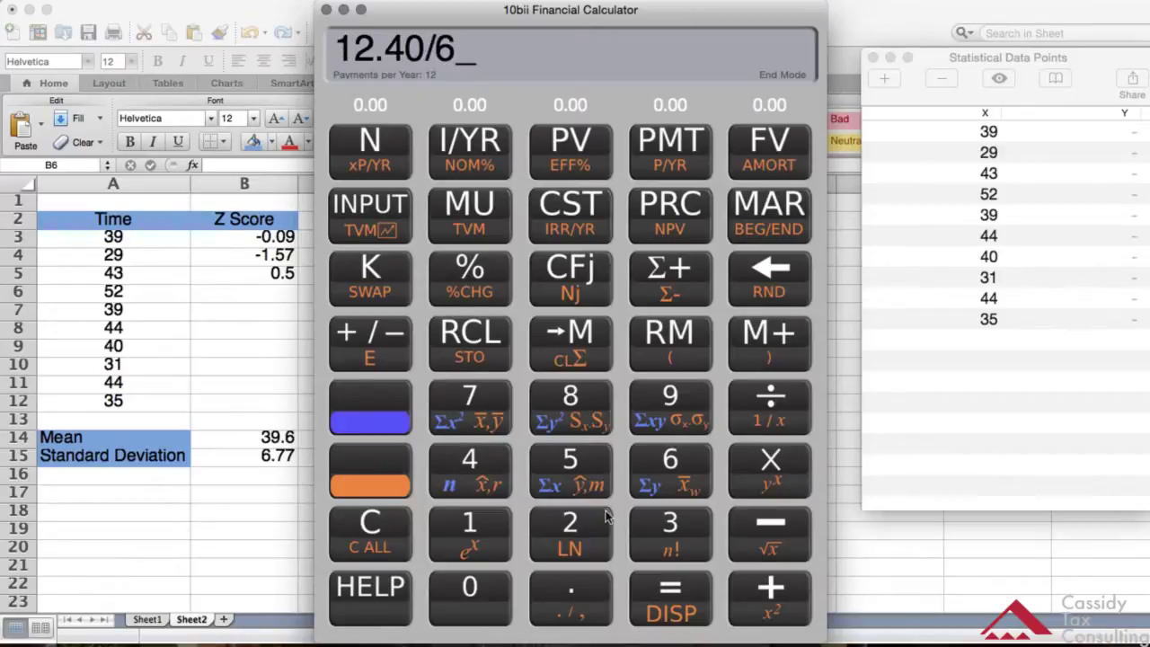
click(571, 588)
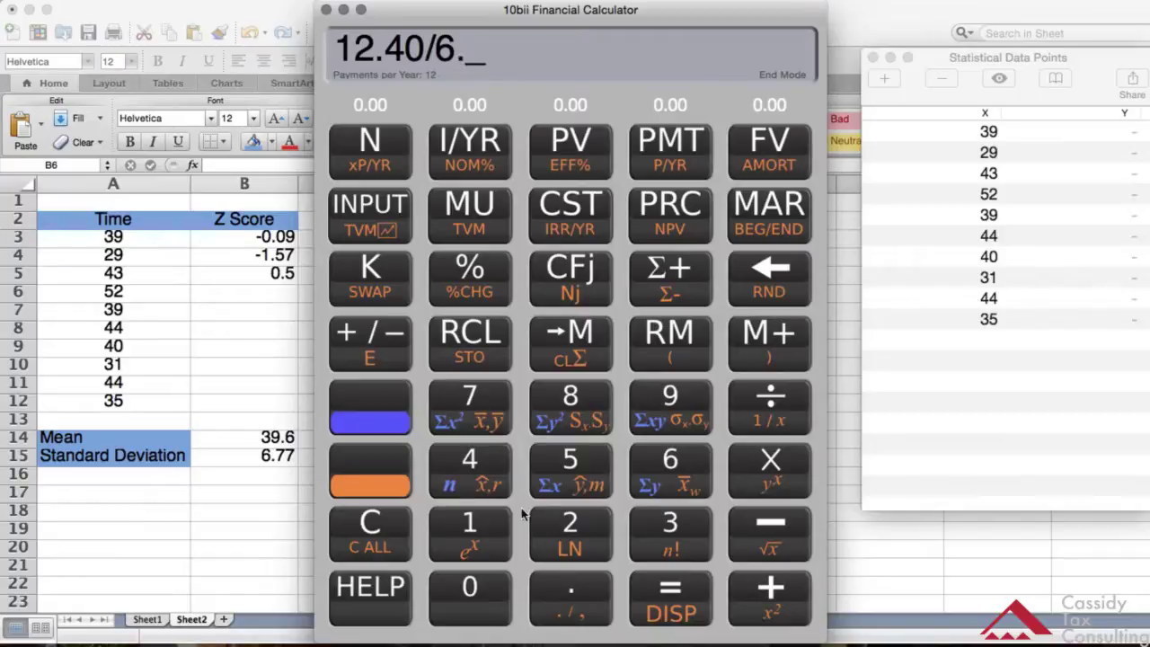
click(465, 408)
click(465, 409)
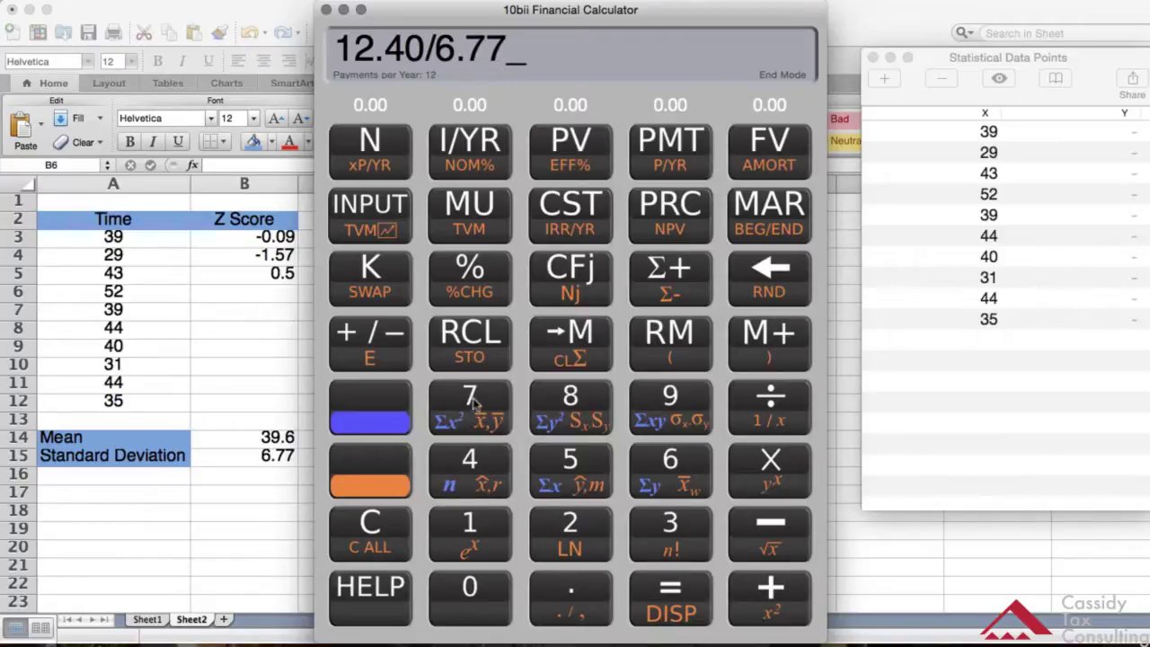
click(670, 584)
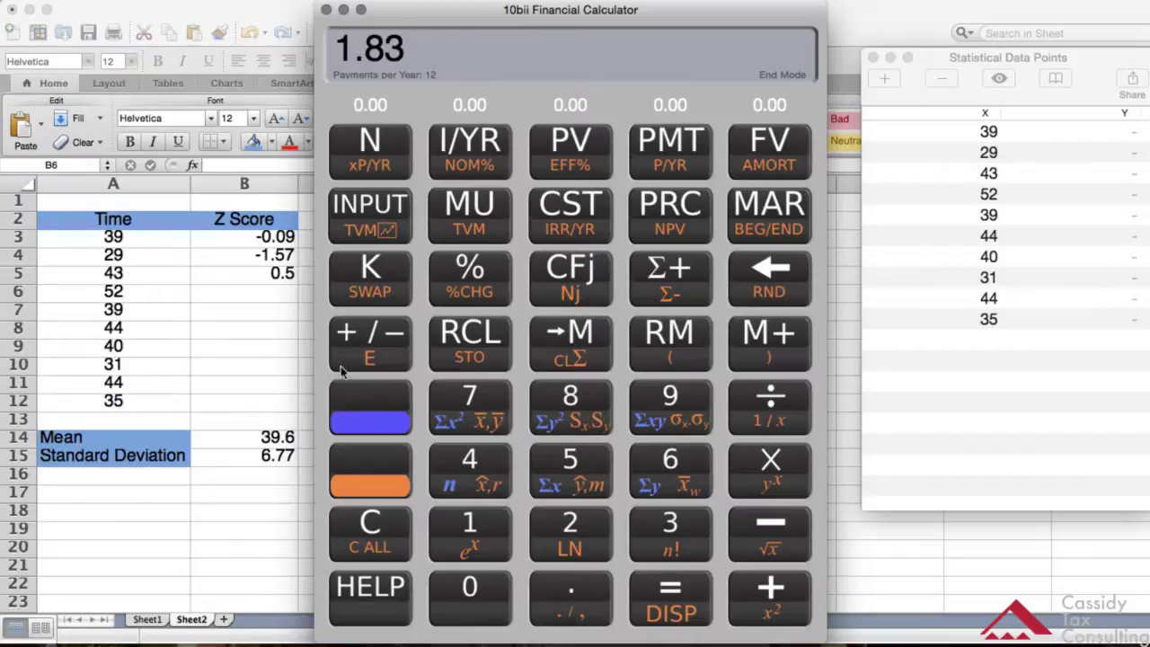
Step: Enter 1.83 in cell B6
click(250, 296)
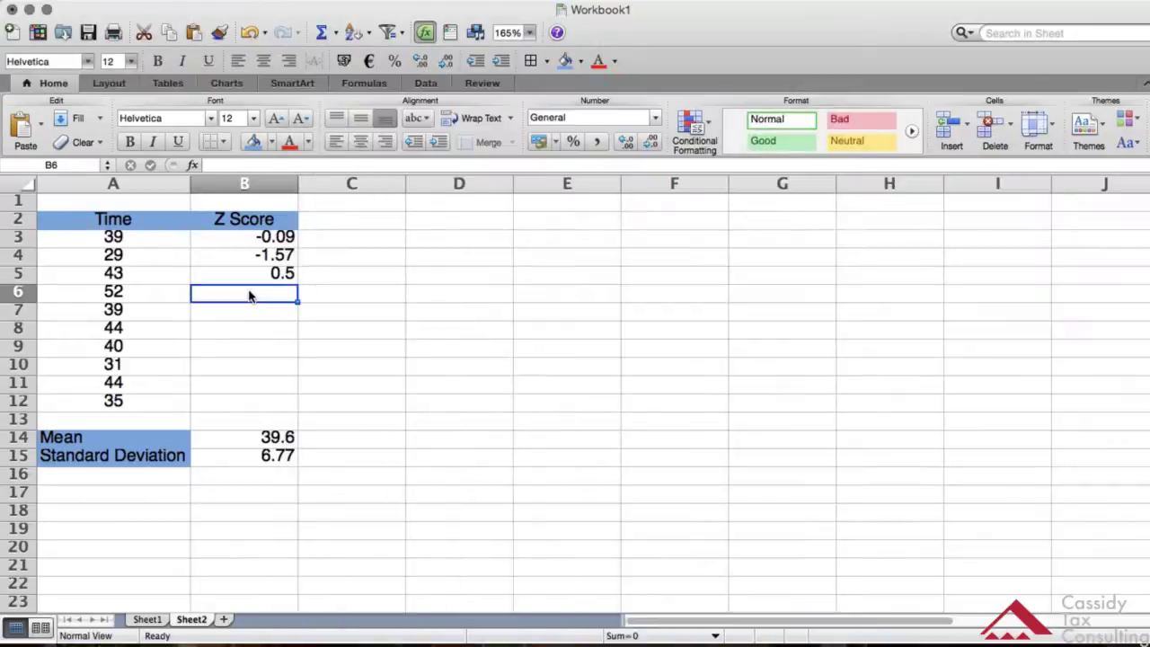
text(1.)
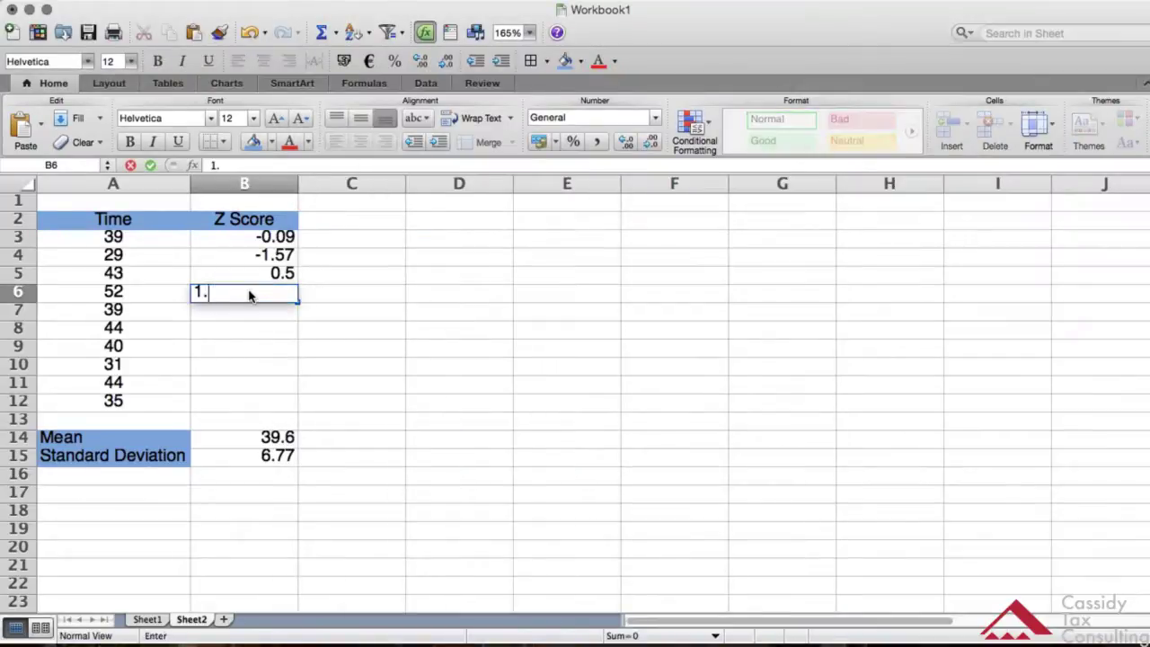
text(83)
key(Tab)
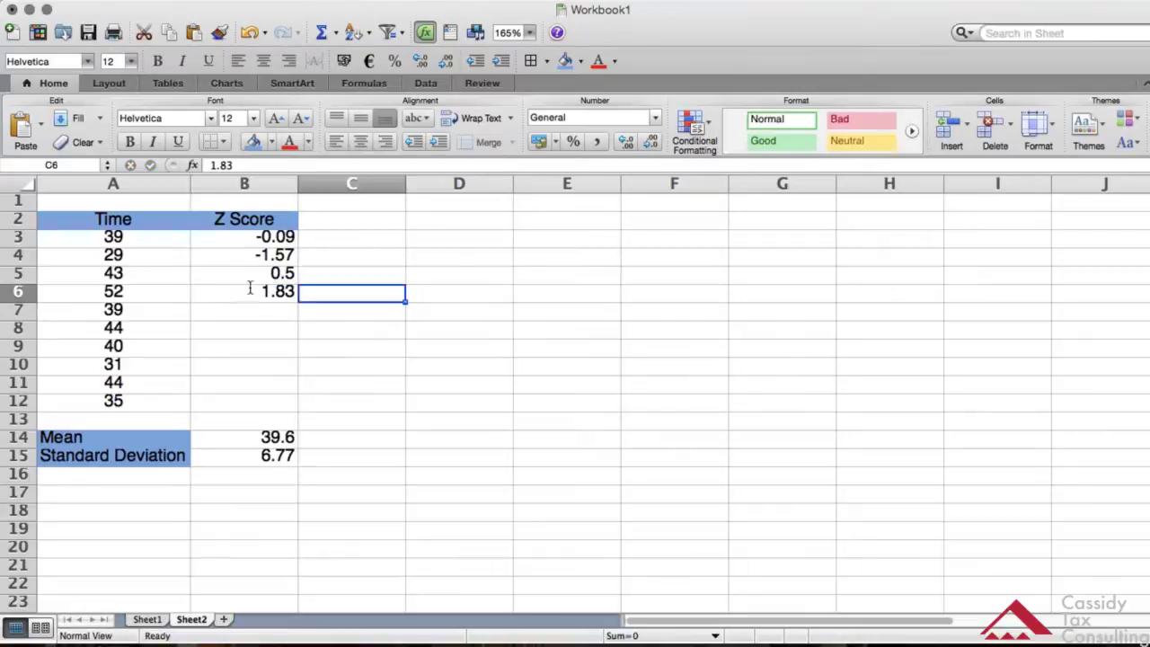
Step: Enter -0.09 in cell B7 for the second Time 39, removing a stray B8 reference
key(super+Tab)
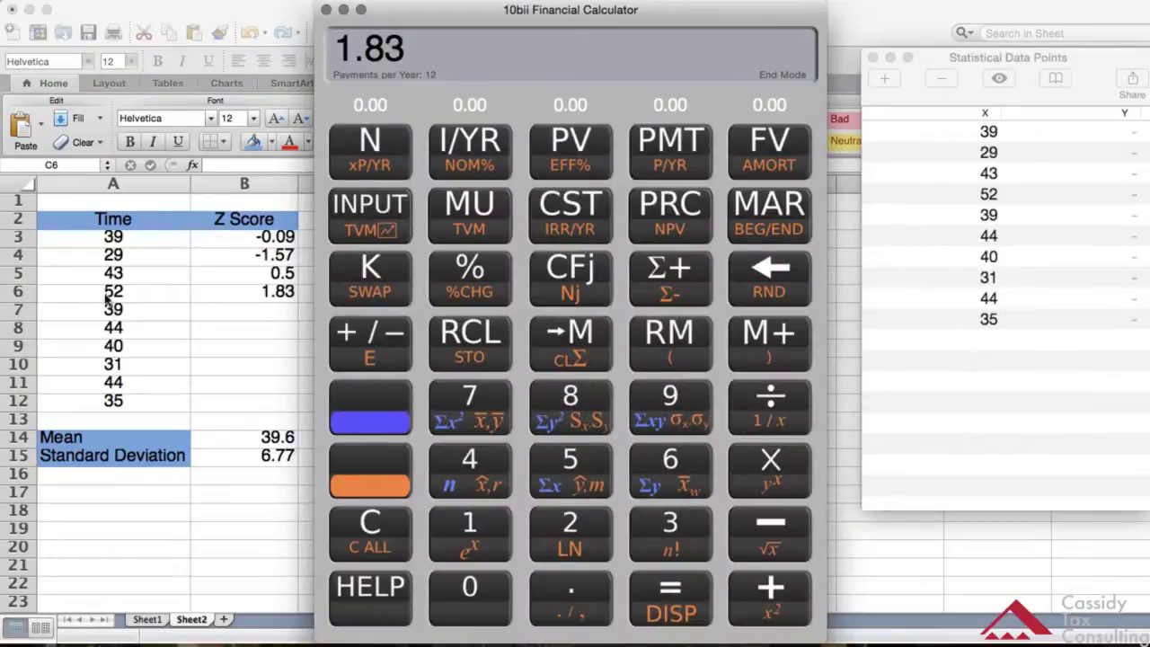
click(259, 309)
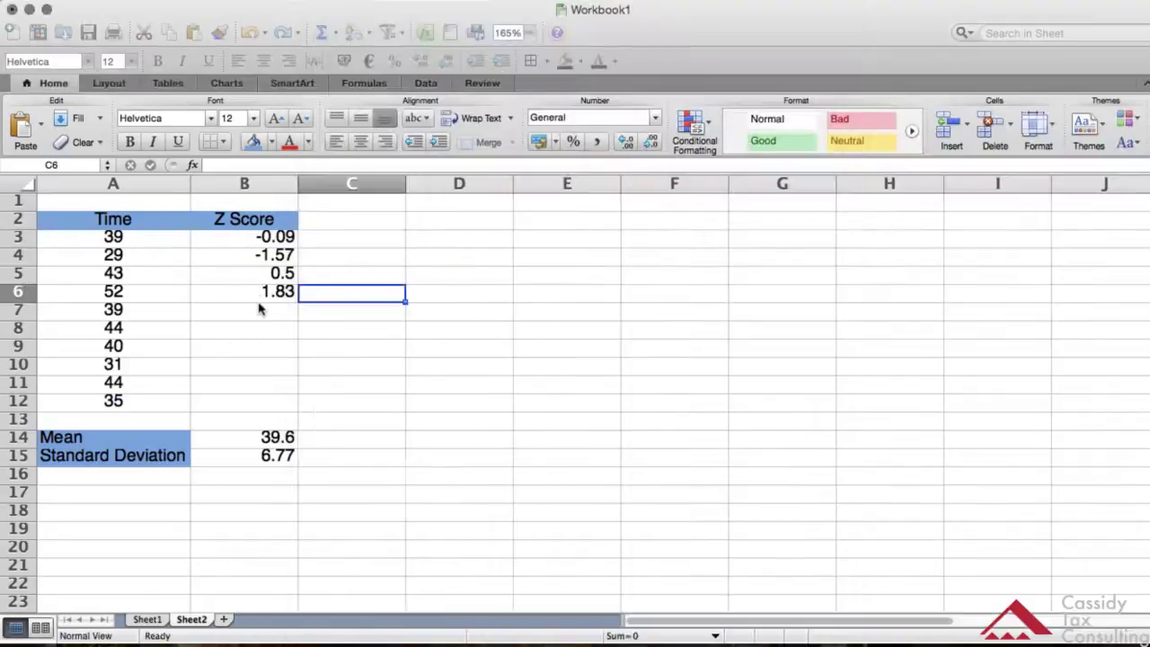
click(259, 310)
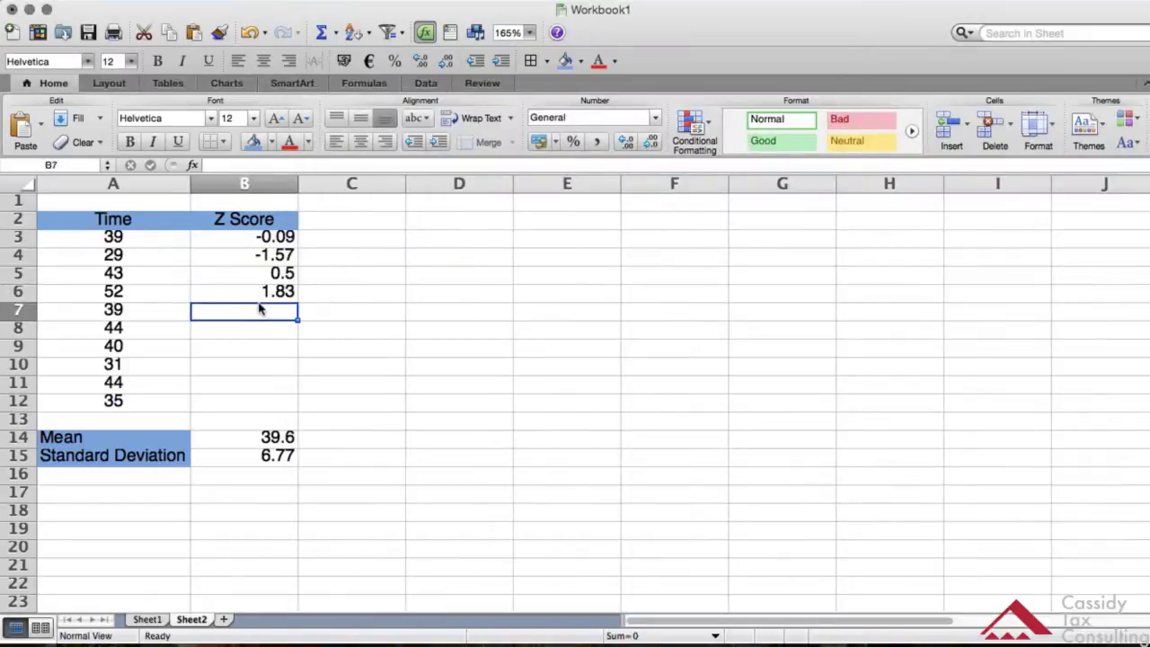
text(-)
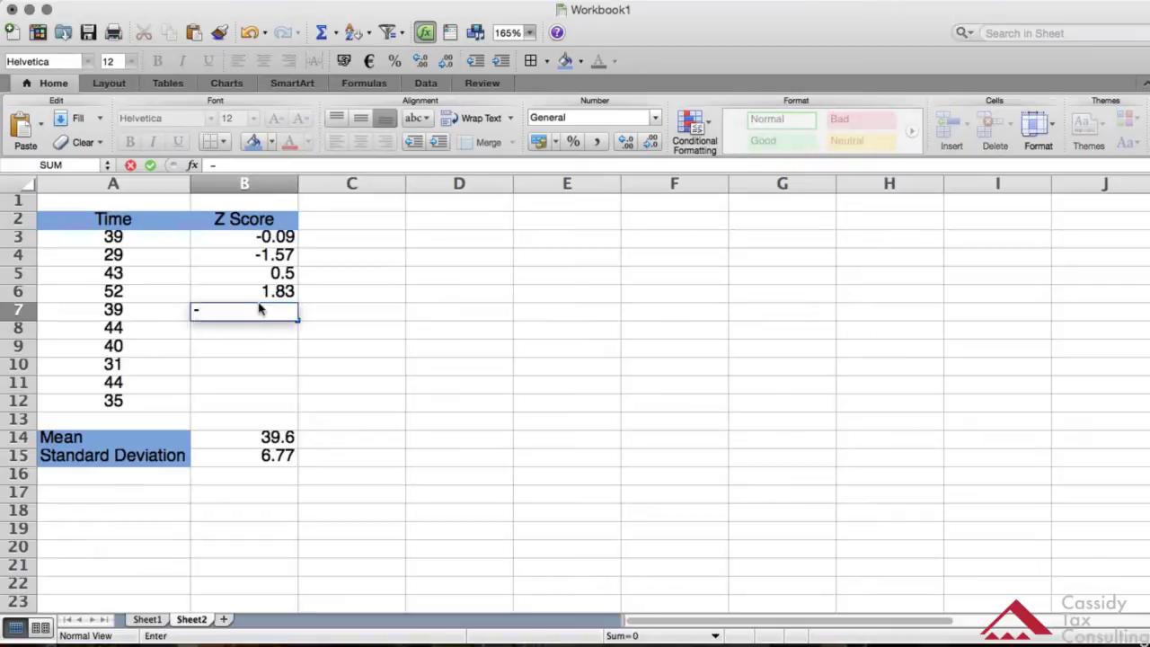
text(0.09)
drag(261, 310, 256, 315)
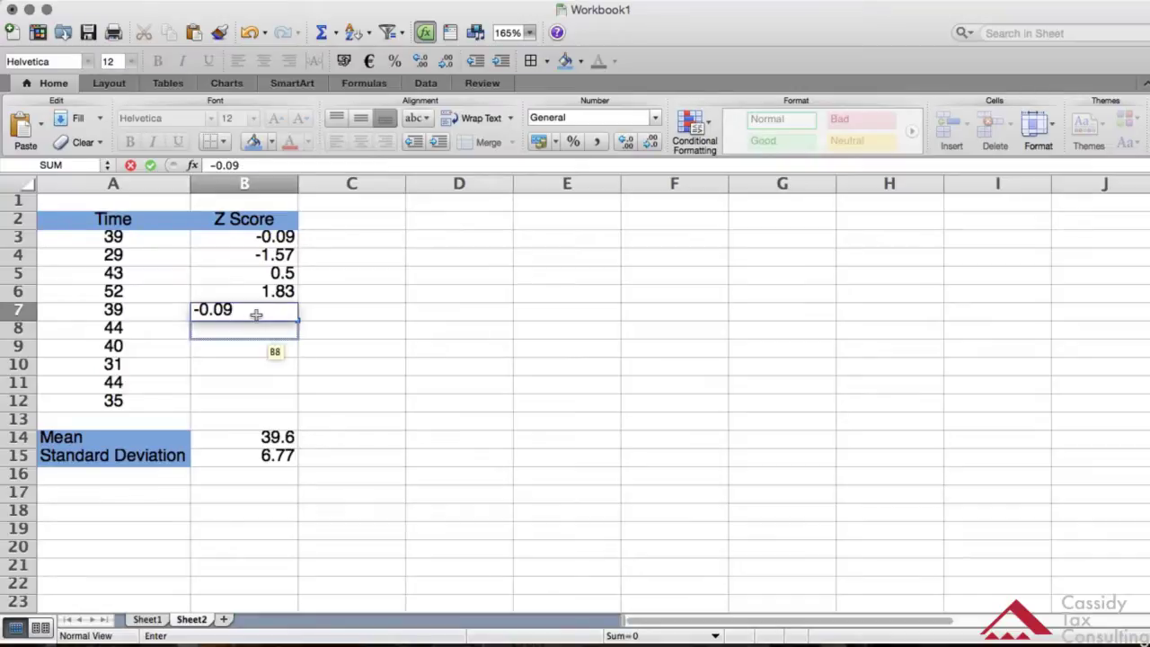
text(+)
click(260, 325)
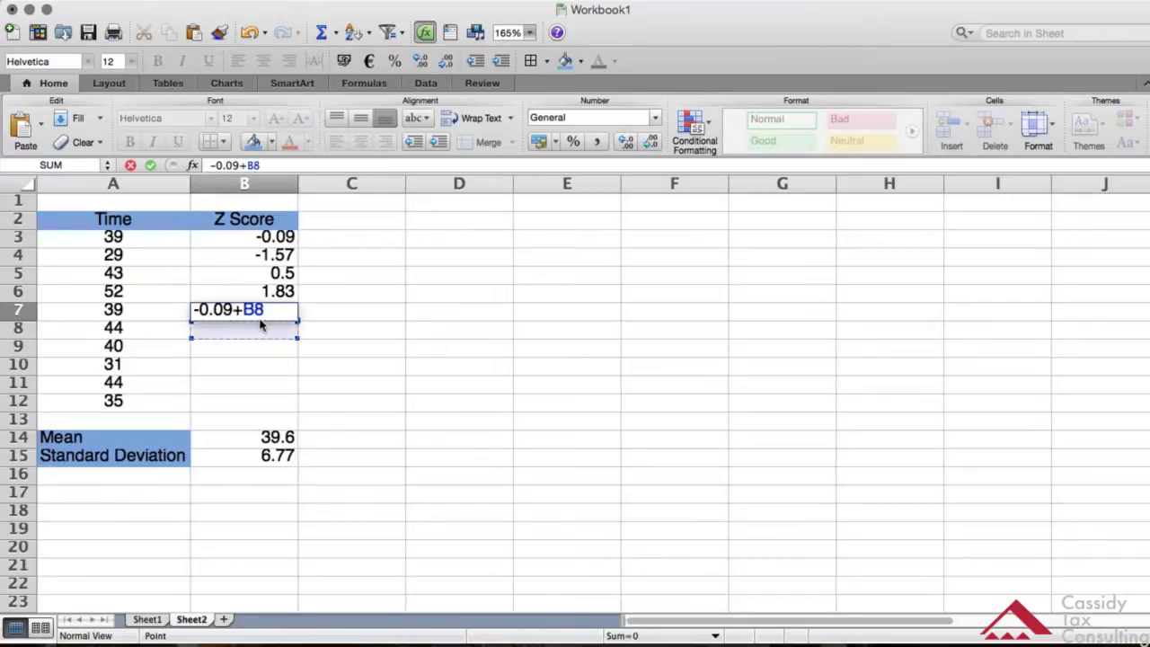
key(BackSpace)
key(BackSpace)
key(BackSpace)
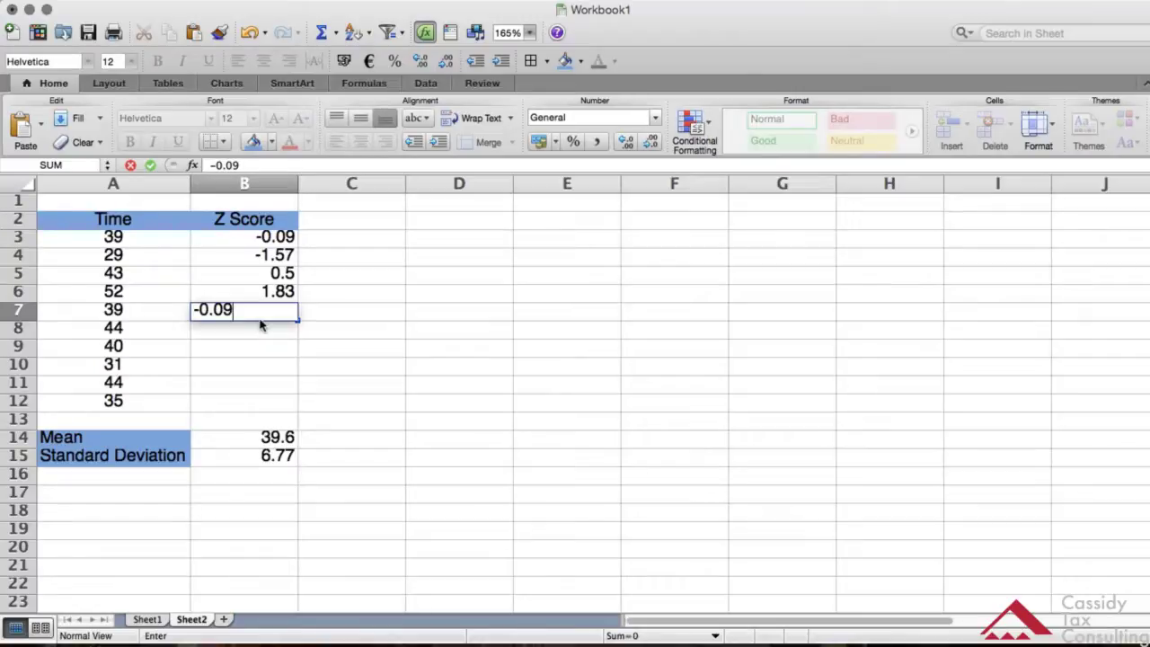
key(Return)
key(super+Tab)
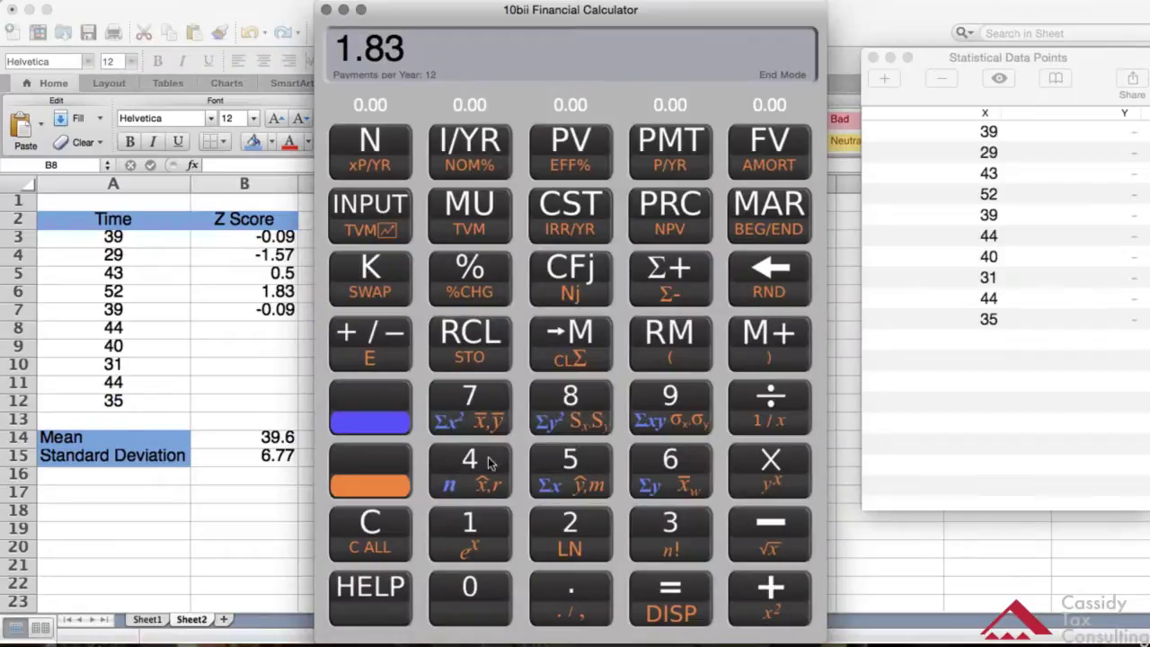
Step: Clear the 10bii display and compute 44 − 39.6, giving 4.40
click(389, 510)
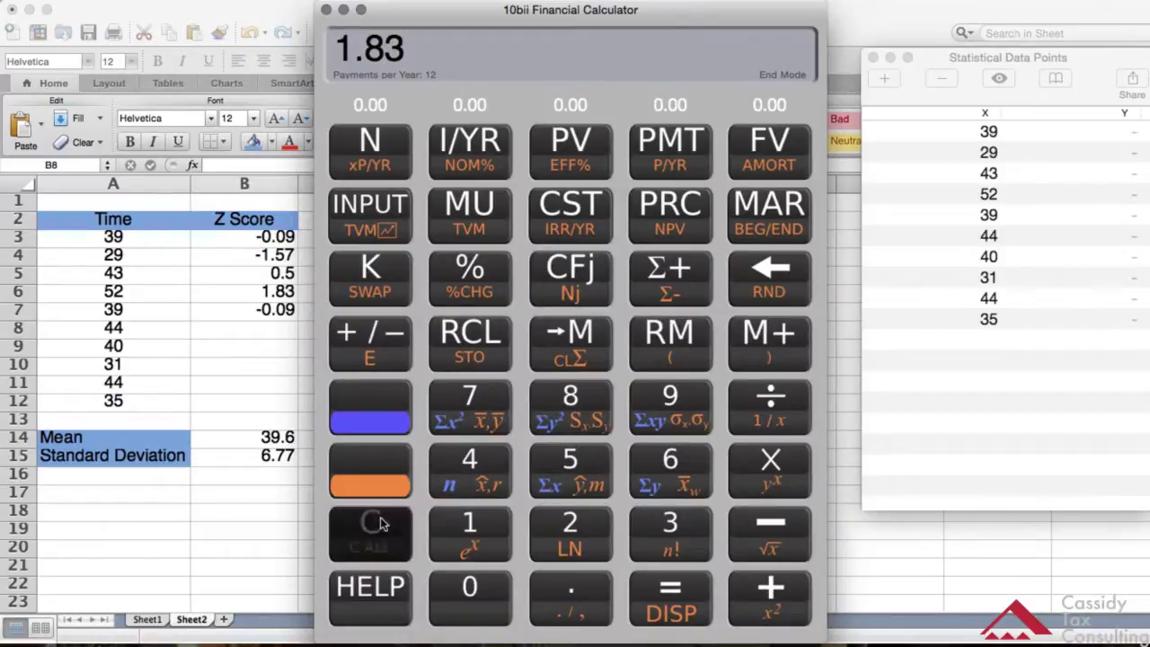
click(468, 457)
click(468, 456)
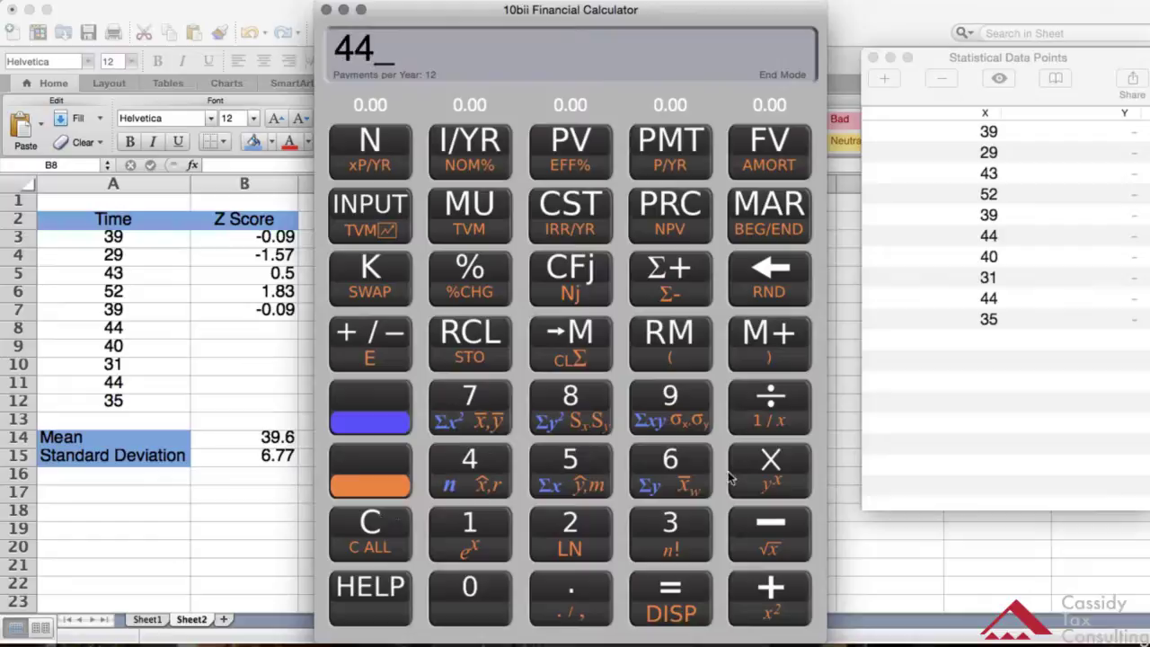
click(761, 521)
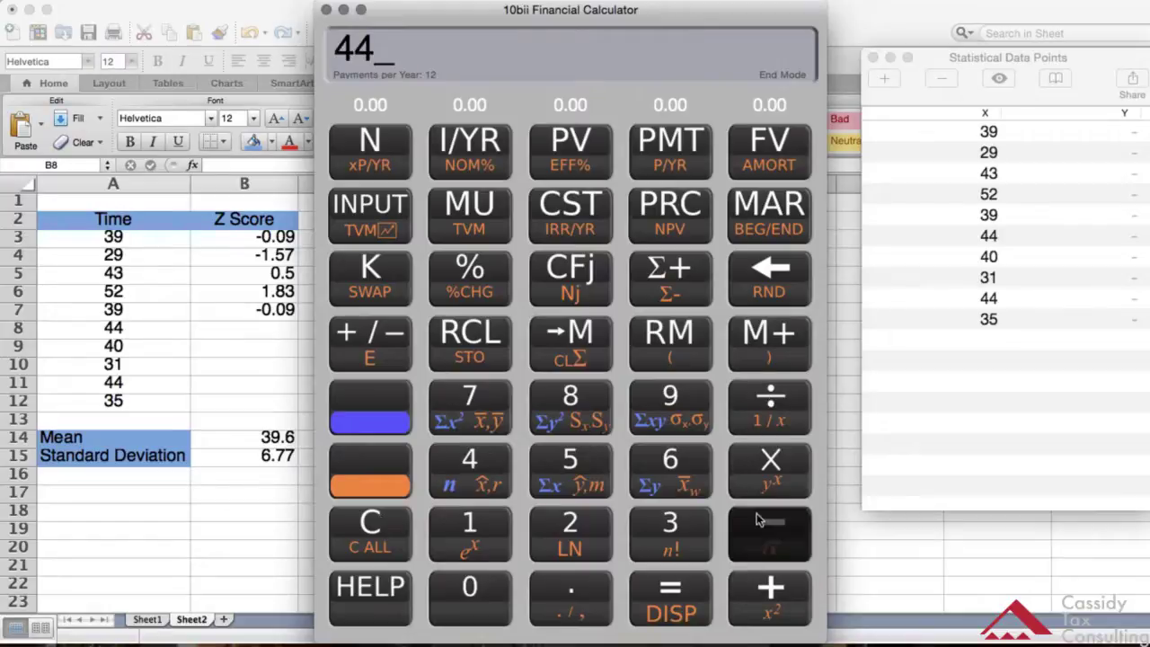
click(676, 523)
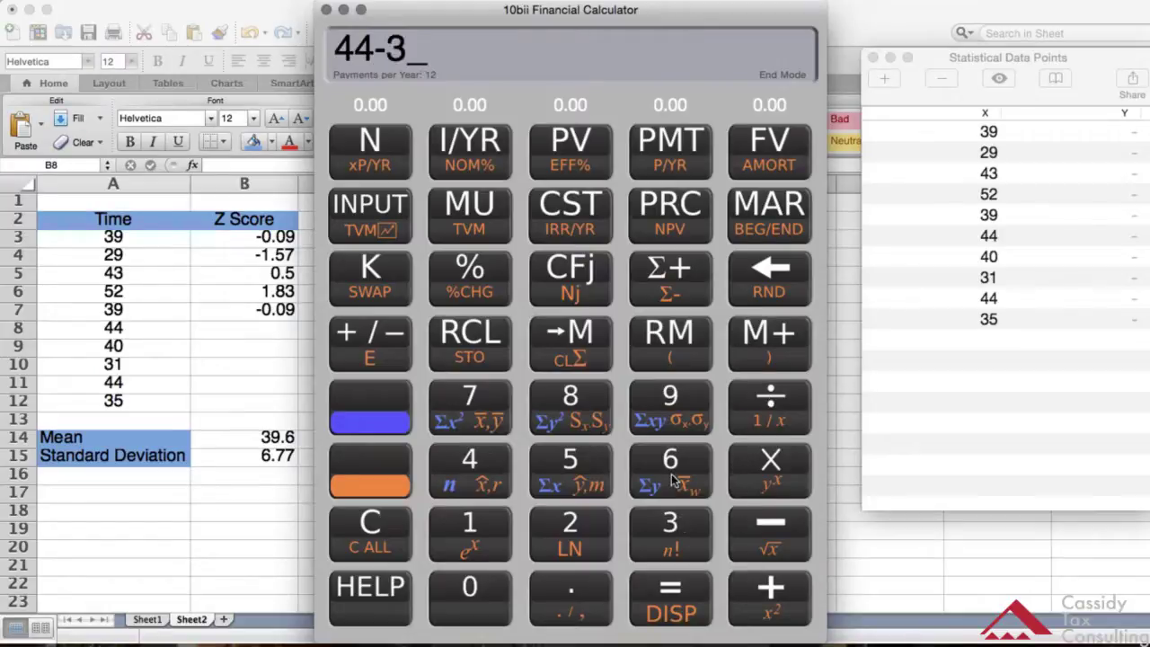
click(669, 400)
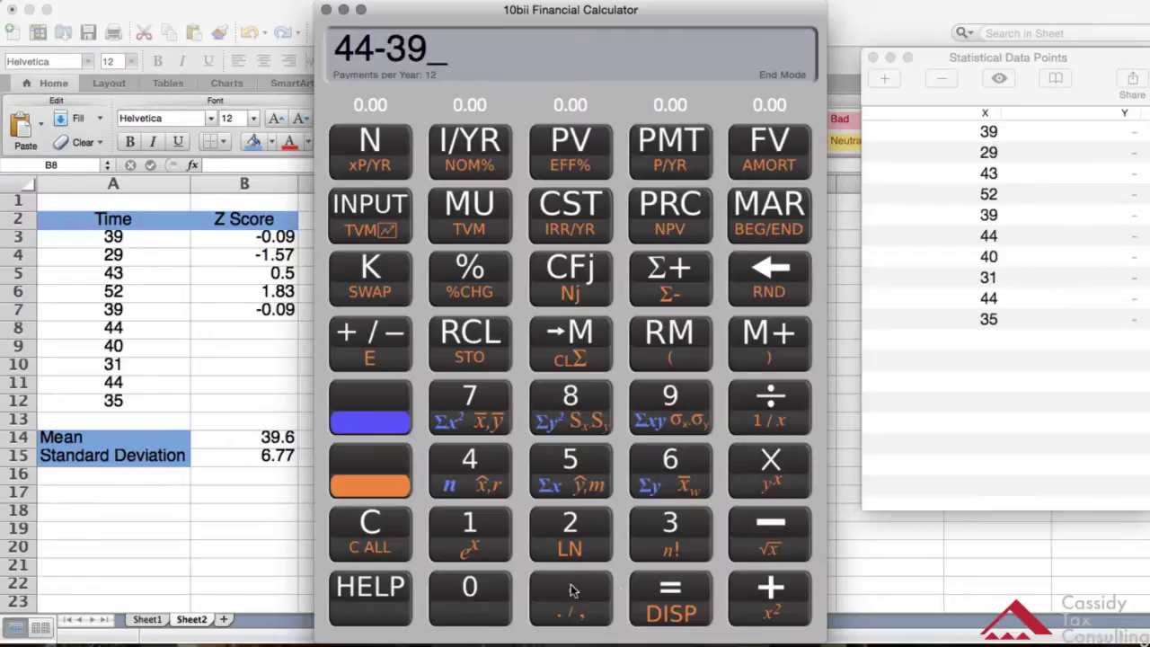
click(620, 594)
click(670, 457)
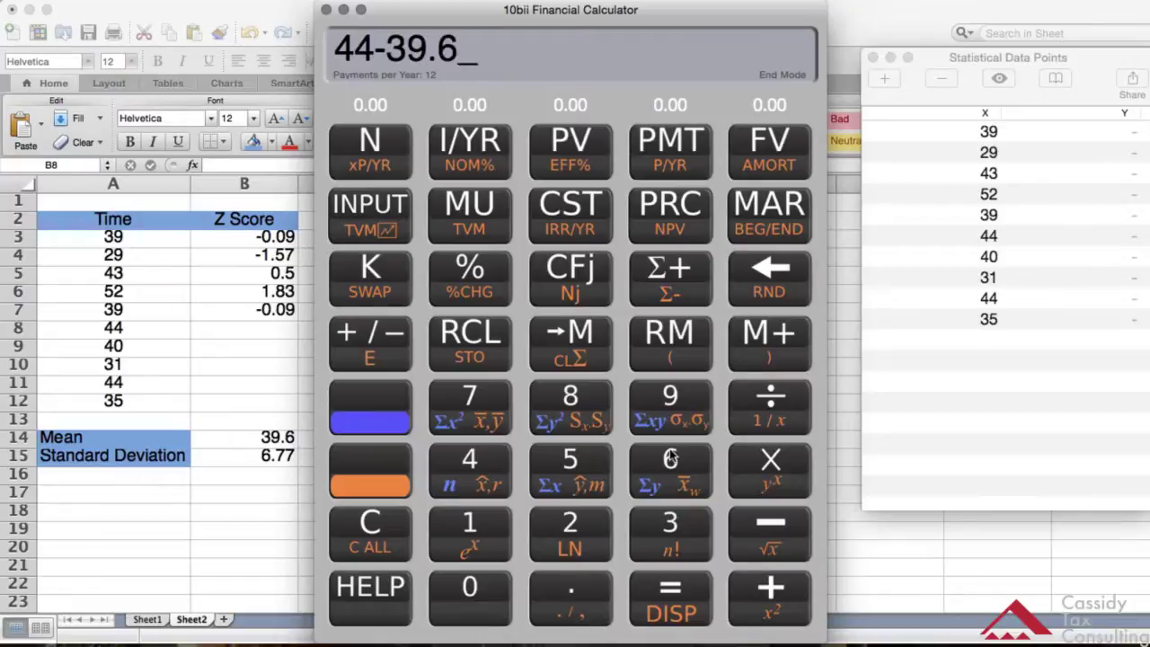
click(662, 587)
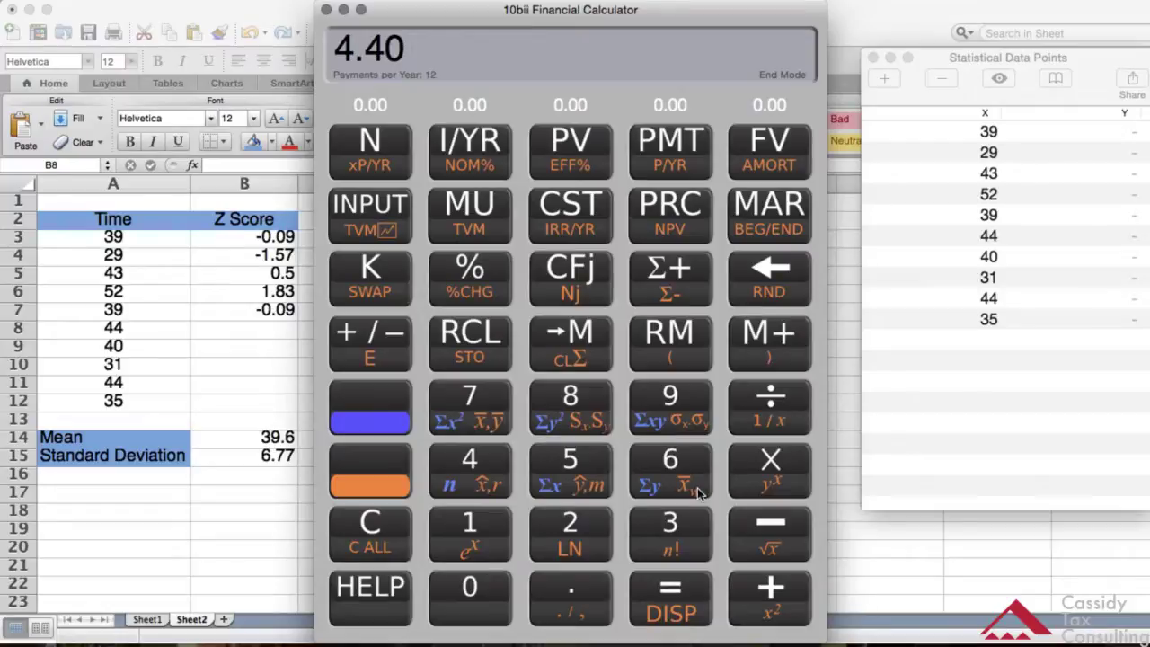
Step: Divide 4.40 by 6.77 to get the Z score 0.65
click(773, 399)
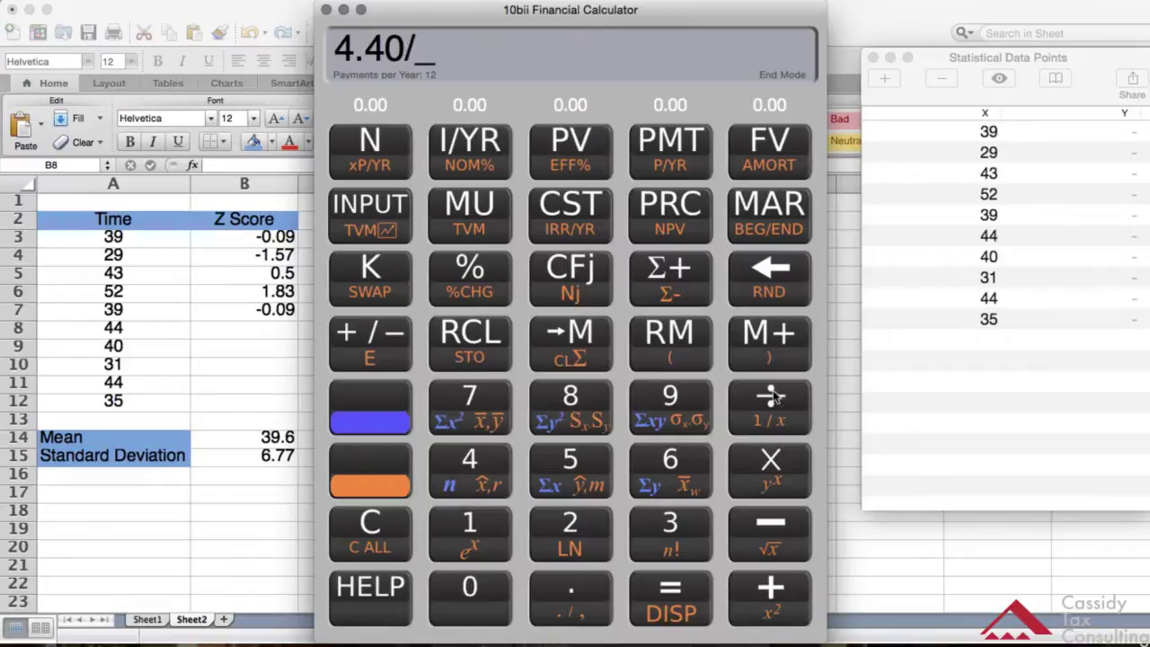
click(670, 460)
click(589, 586)
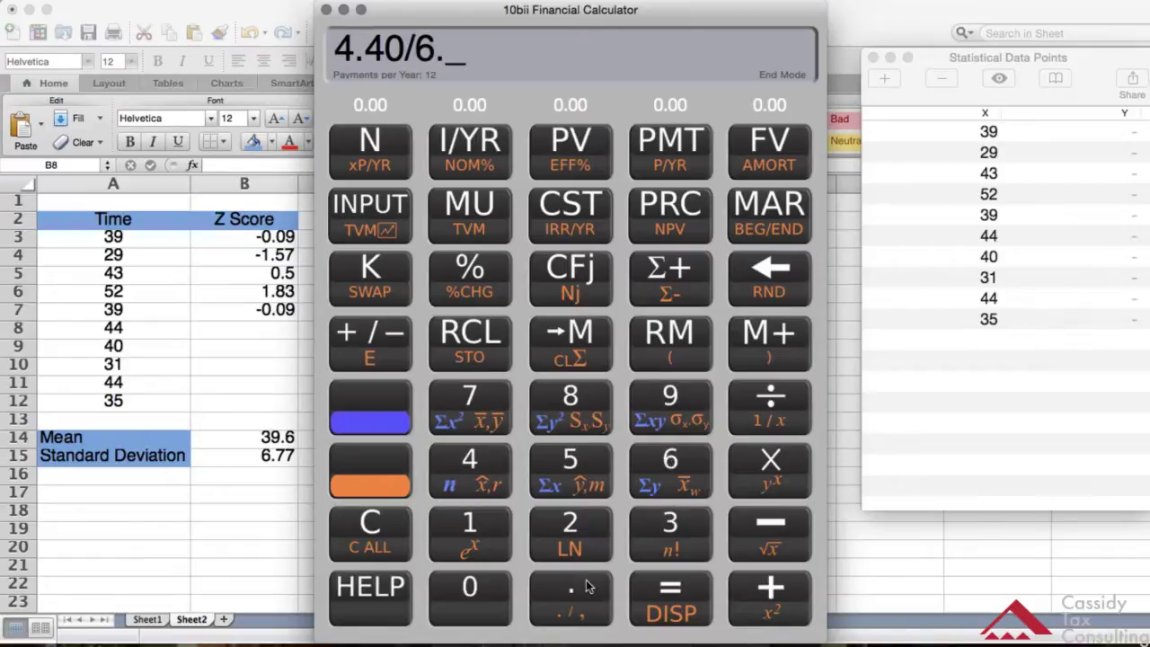
click(465, 392)
click(465, 392)
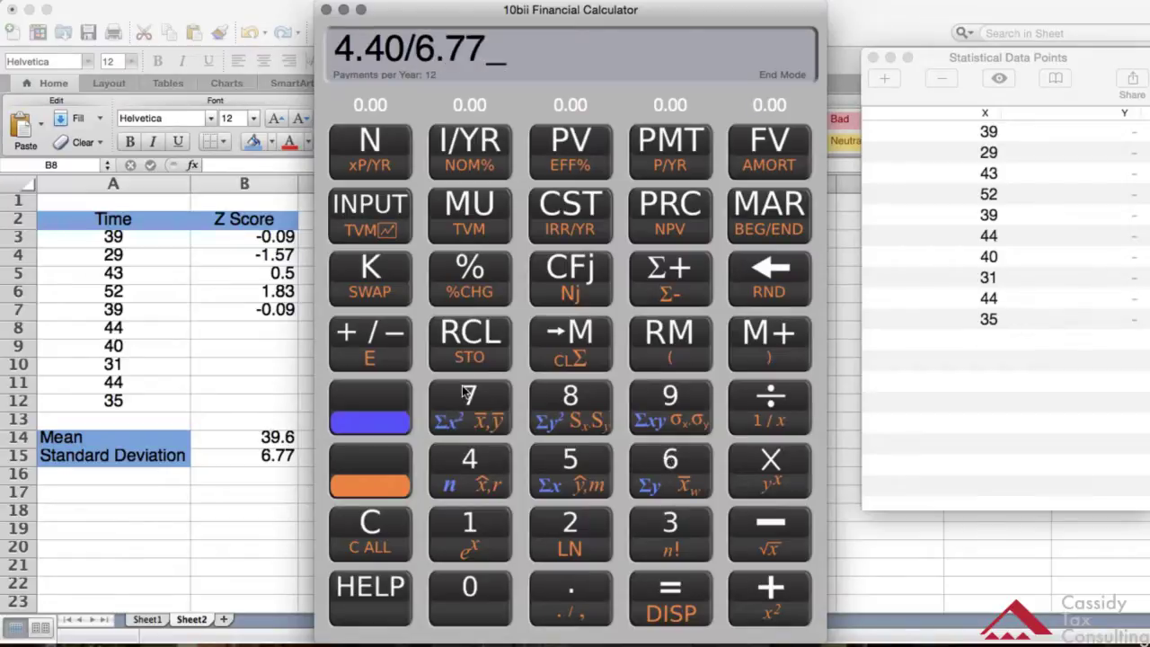
click(661, 585)
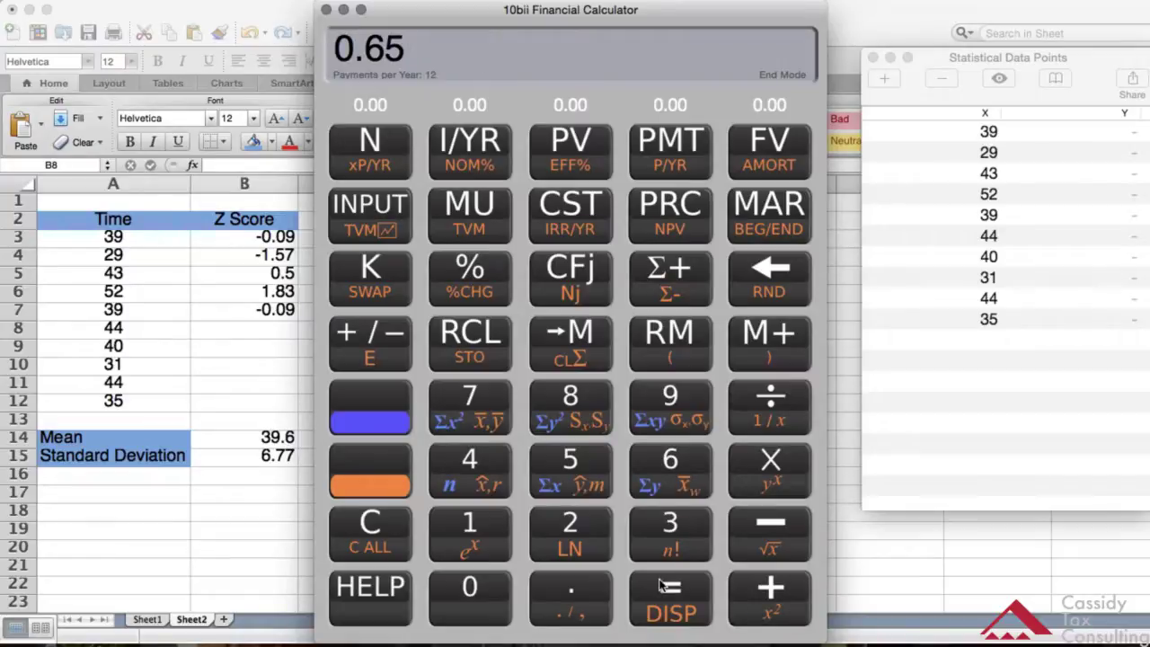
Step: Enter 0.65 in cell B8
click(264, 328)
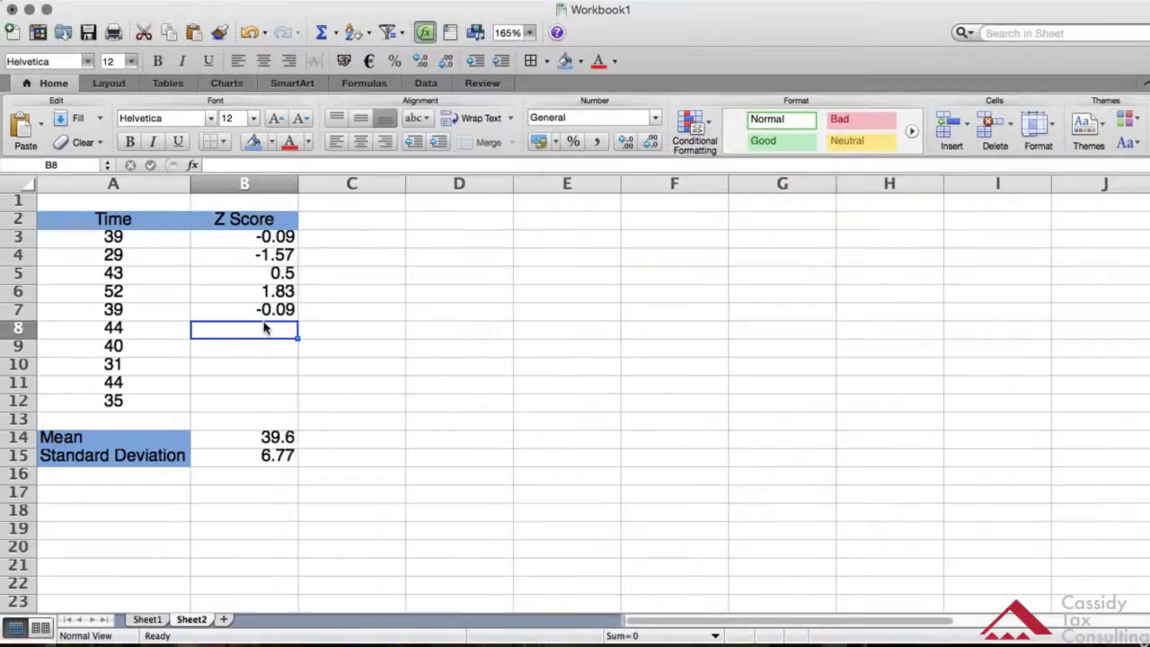
text(0.)
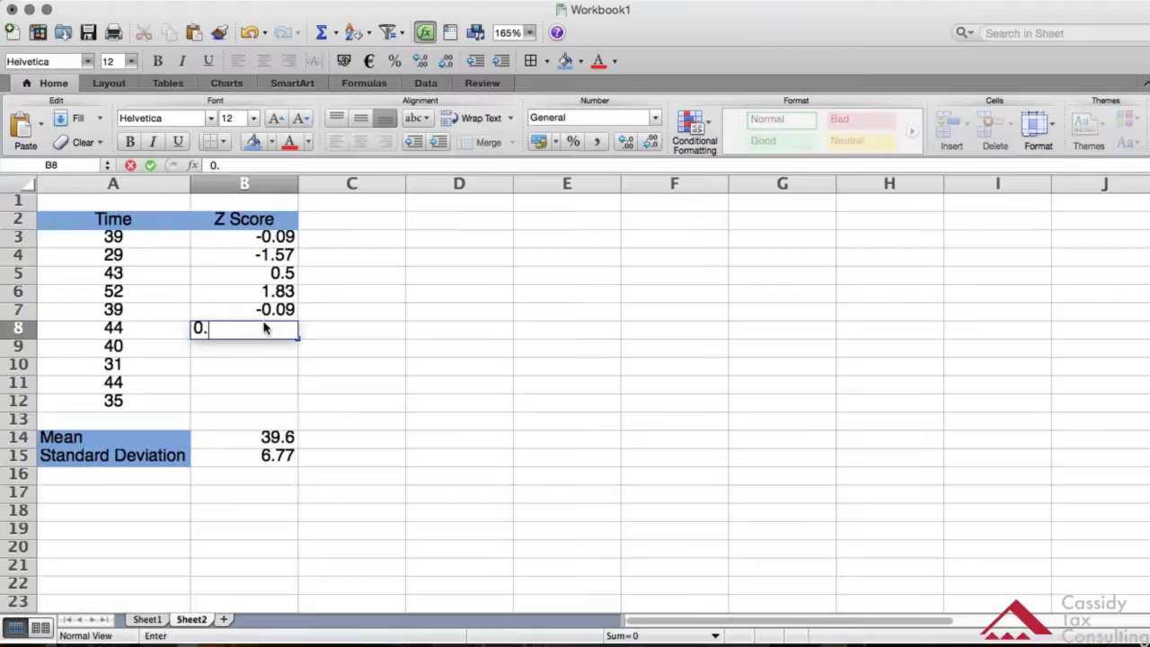
text(65)
key(Return)
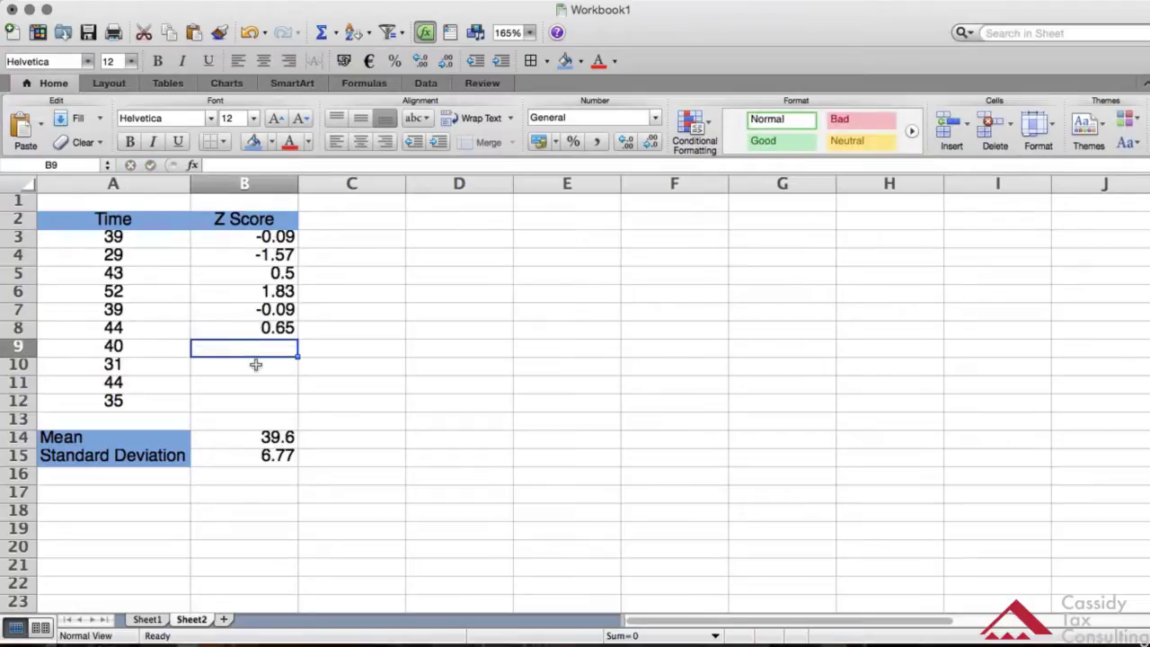
key(super+Tab)
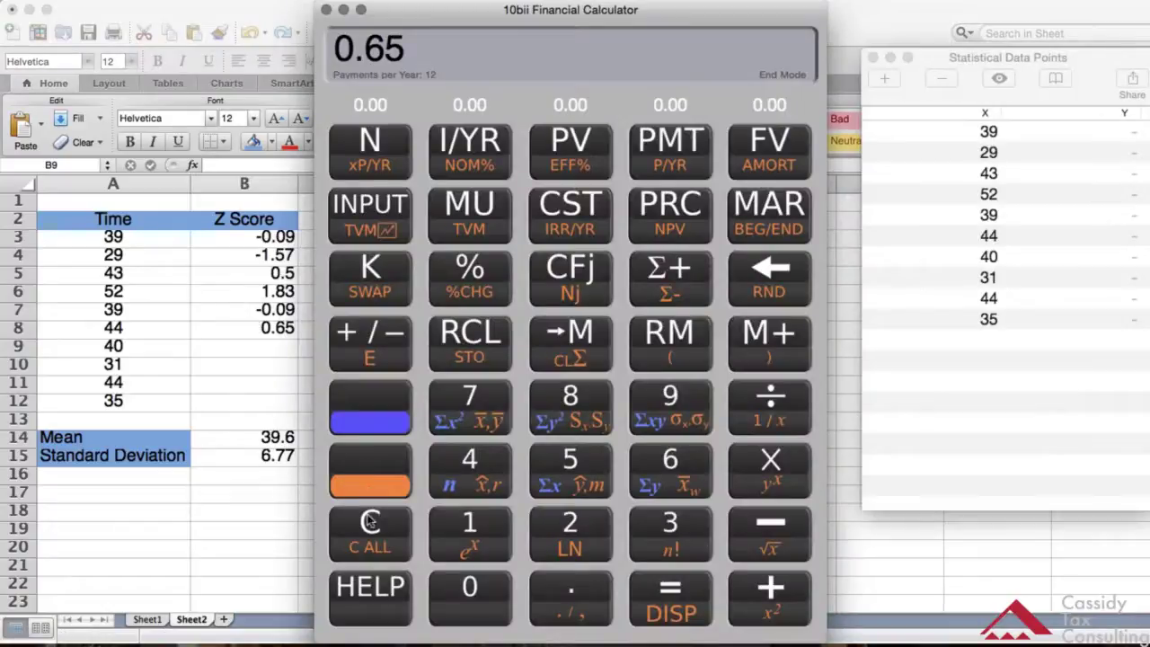
Step: Compute the Time 40 Z score on the 10bii calculator: (40 − 39.6) ÷ 6.77 = 0.06
click(371, 523)
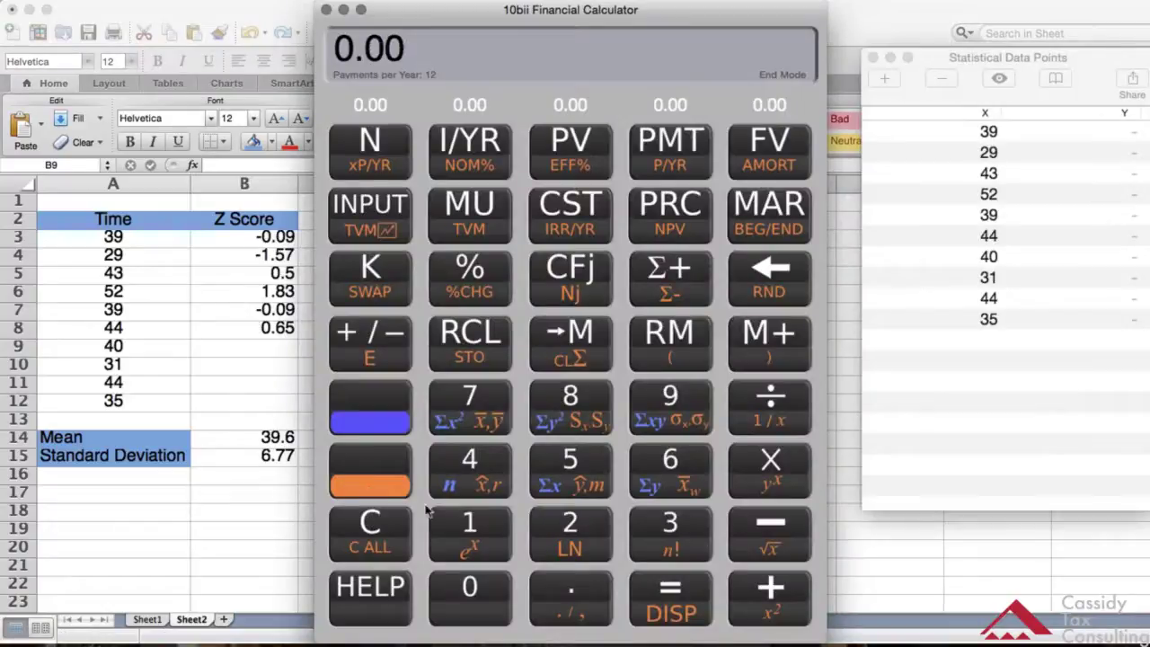
click(476, 454)
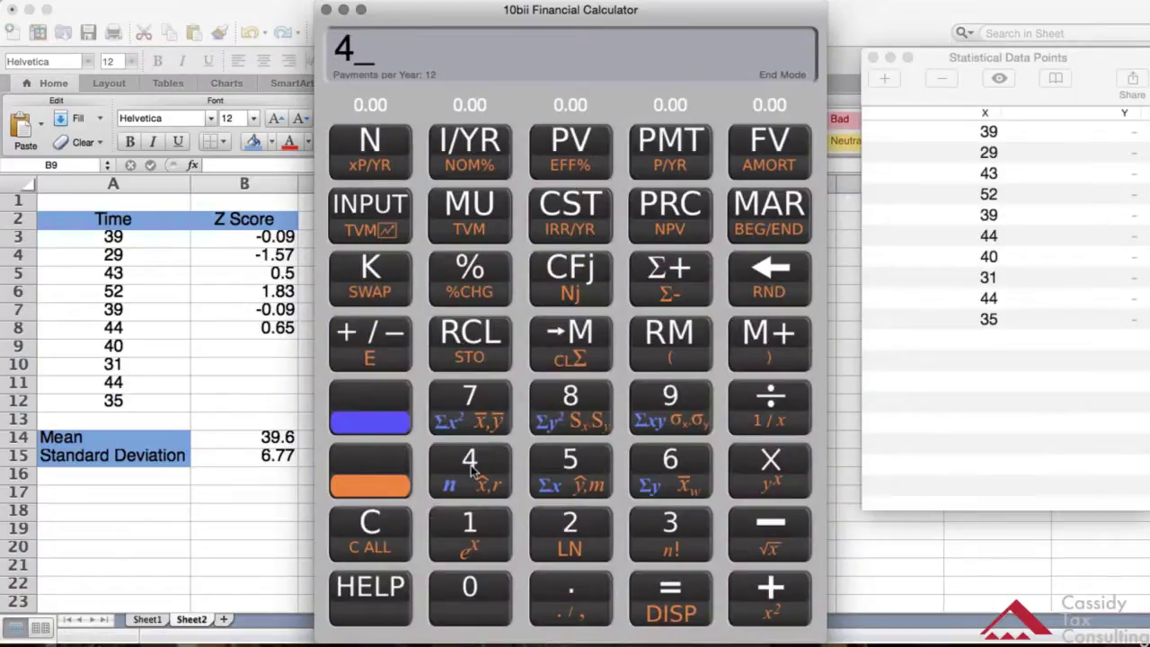
click(469, 581)
click(766, 517)
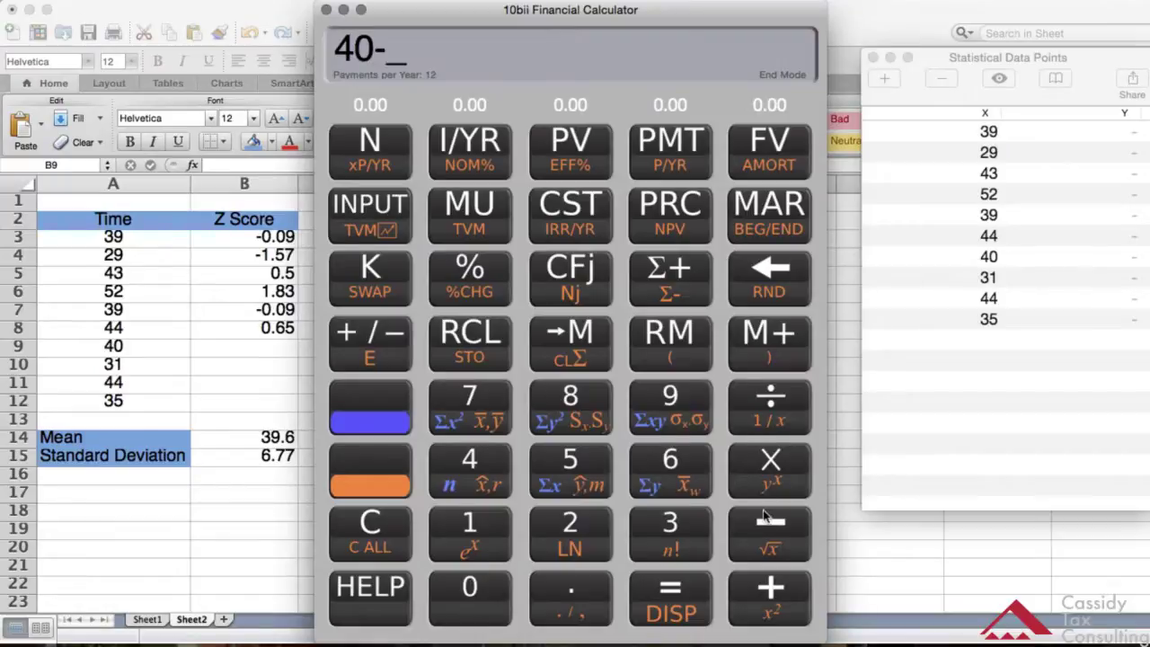
click(683, 519)
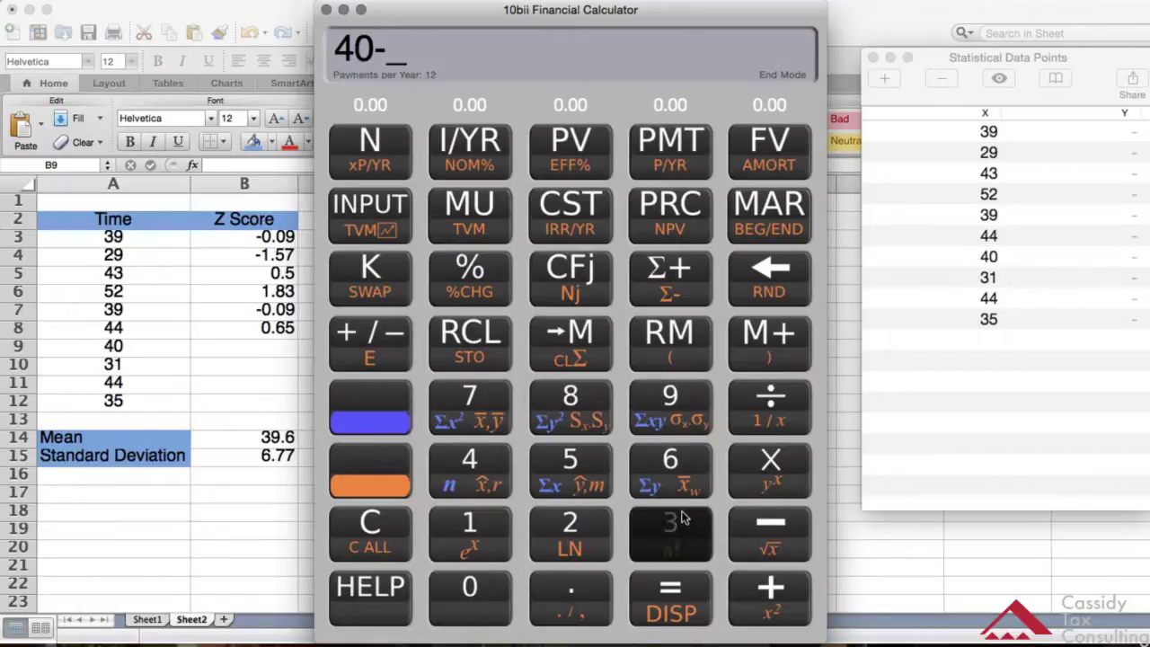
click(677, 396)
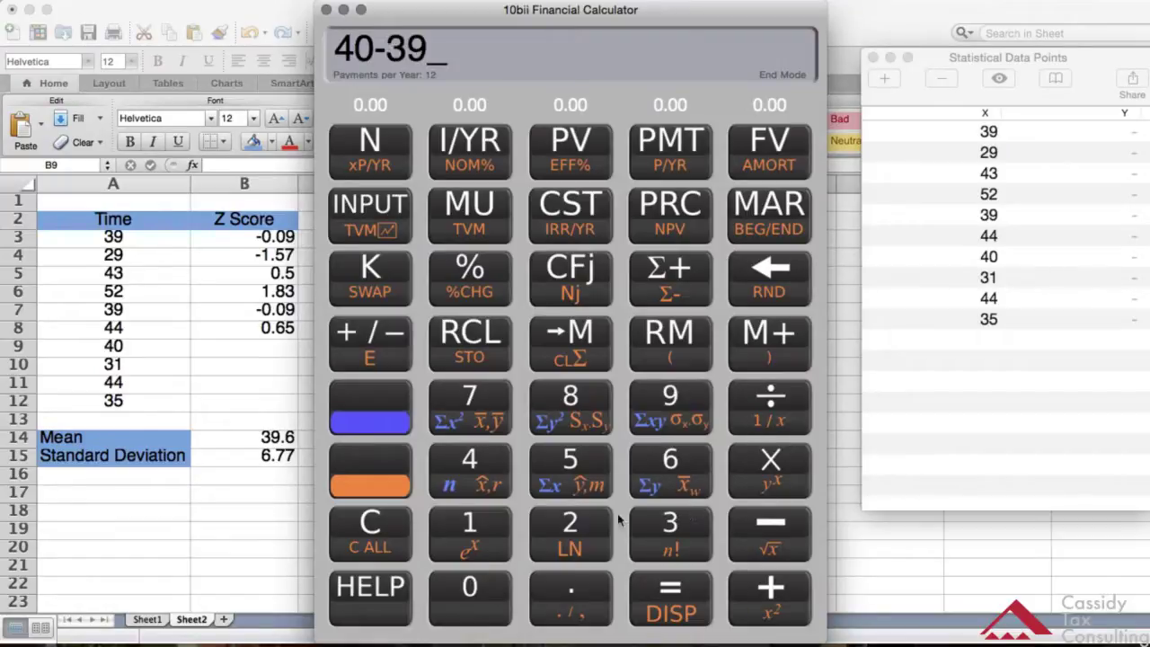
click(562, 593)
click(672, 457)
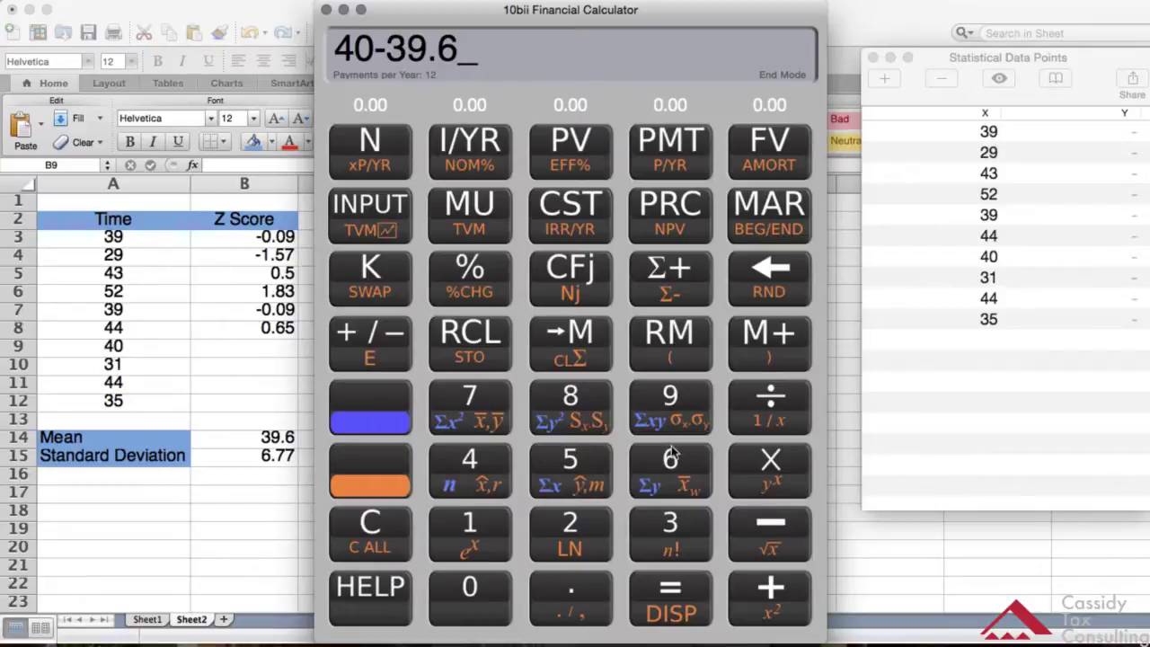
click(668, 580)
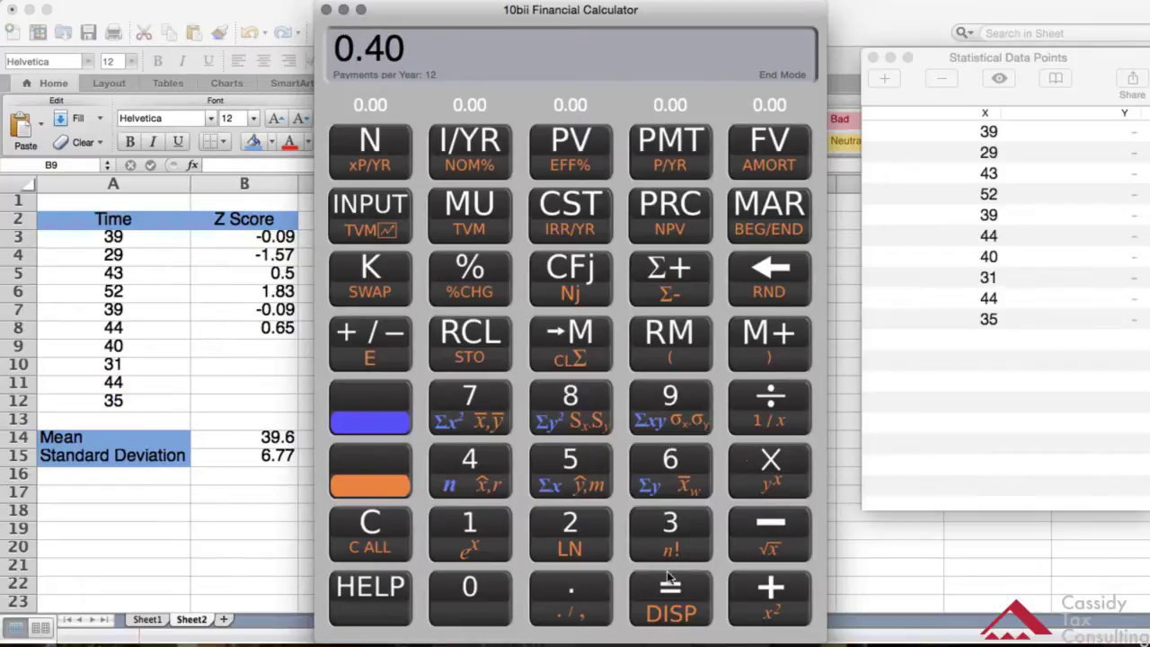
click(764, 396)
click(656, 454)
click(564, 580)
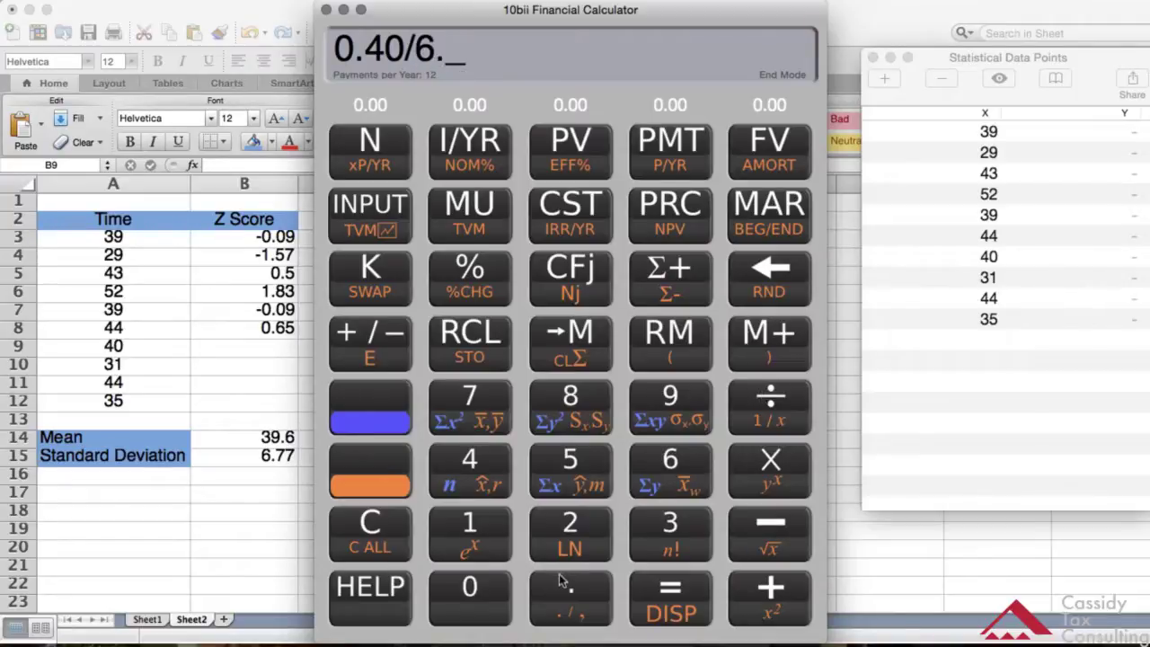
click(472, 392)
click(472, 392)
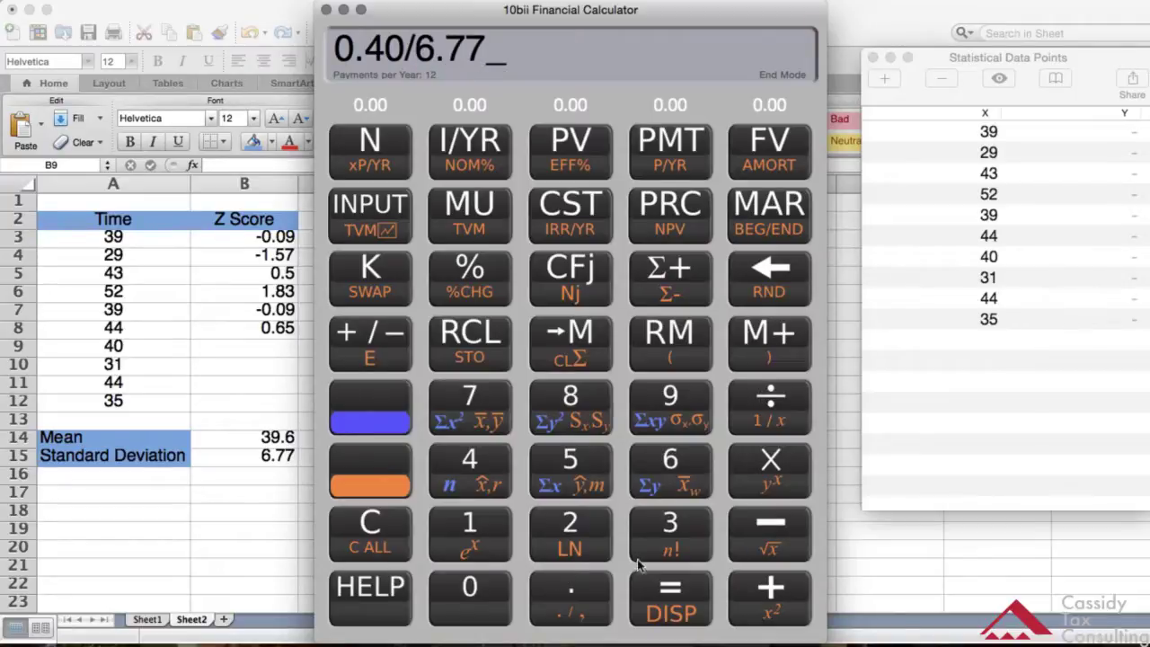
click(668, 592)
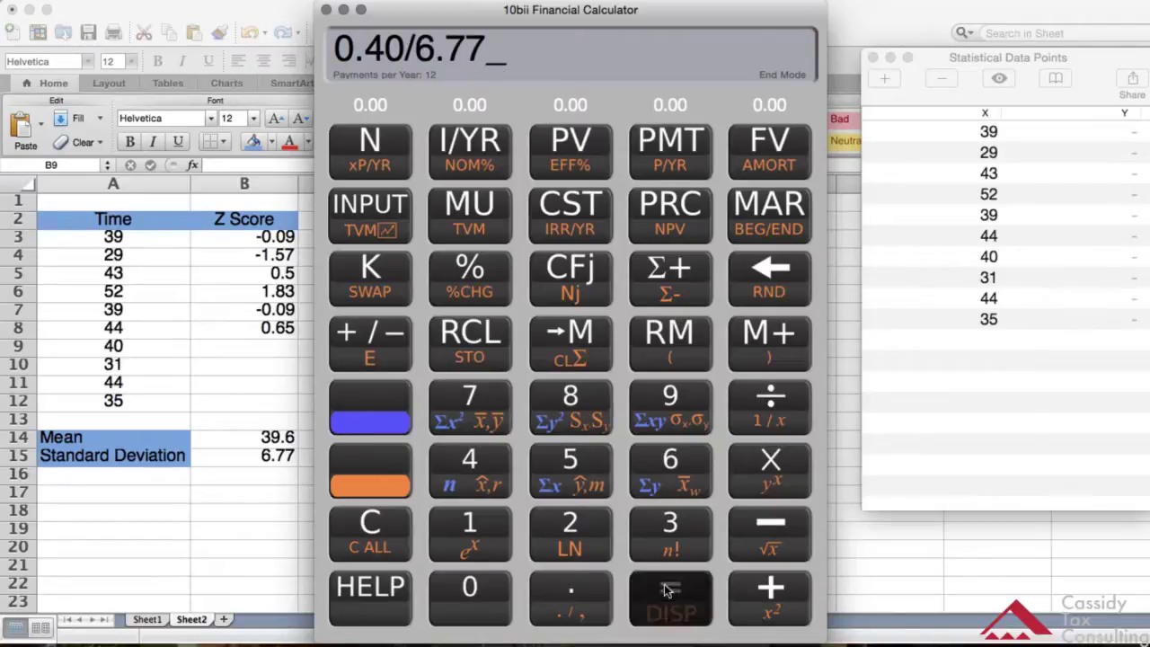
Step: Enter 0.06 into cell B9 of the Excel sheet
click(268, 344)
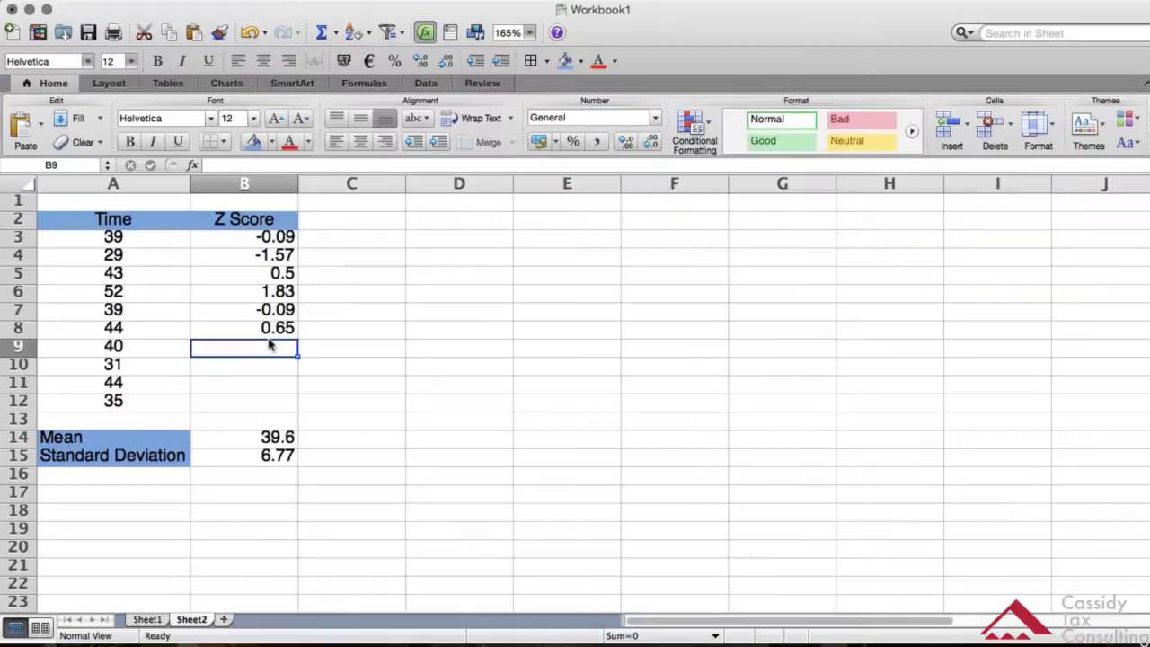
text(0.0)
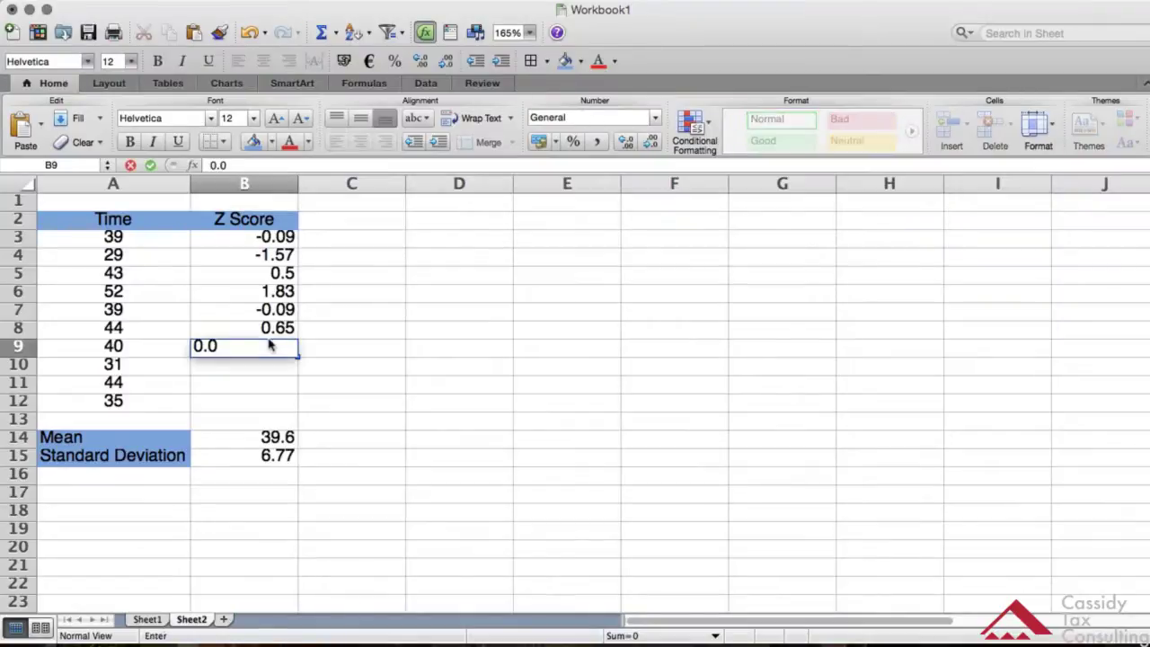
text(6)
click(261, 364)
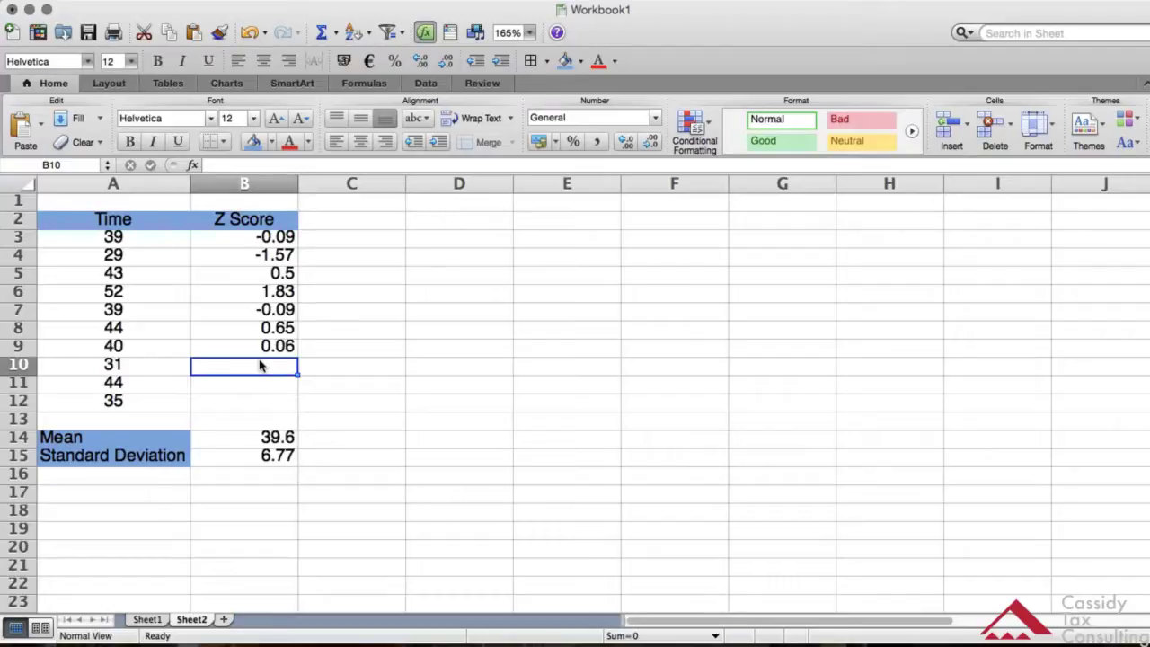
Step: Compute the Time 31 Z score on the 10bii calculator: (31 − 39.6) ÷ 6.77 = -1.27
key(super+Tab)
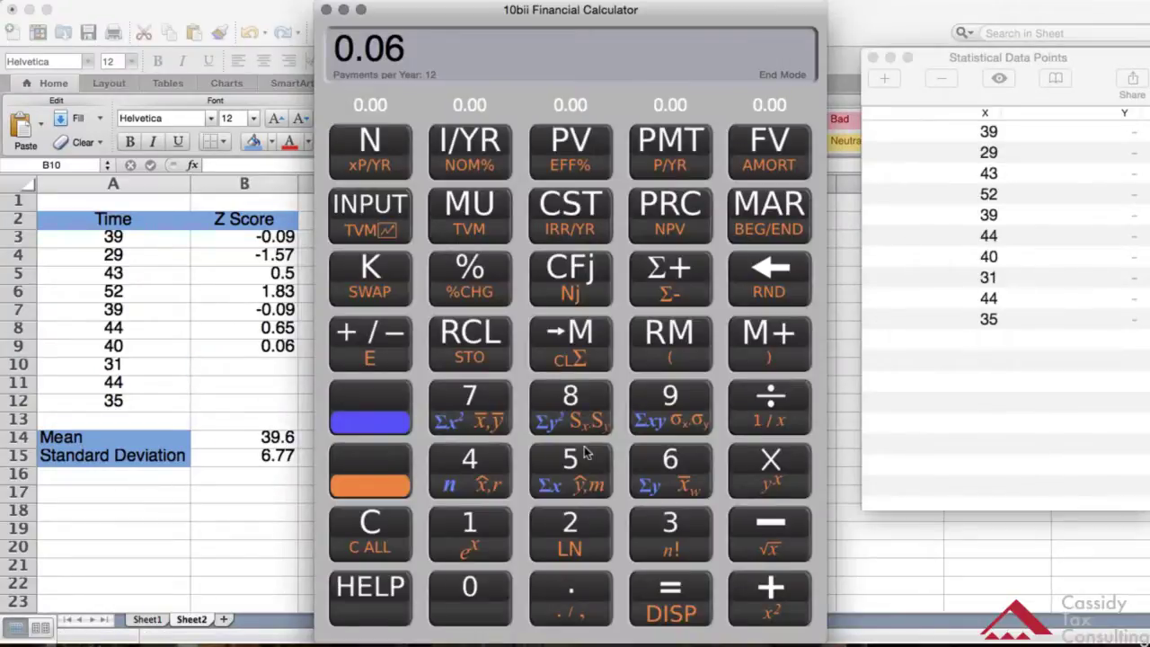
click(659, 529)
click(499, 521)
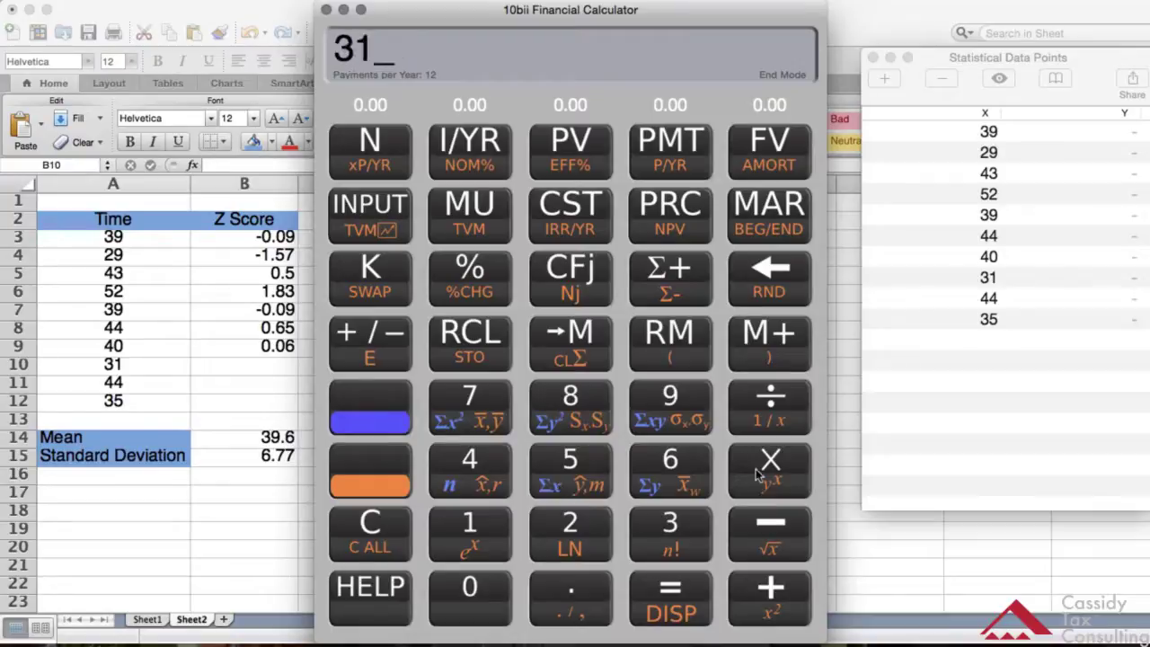
click(768, 525)
click(676, 522)
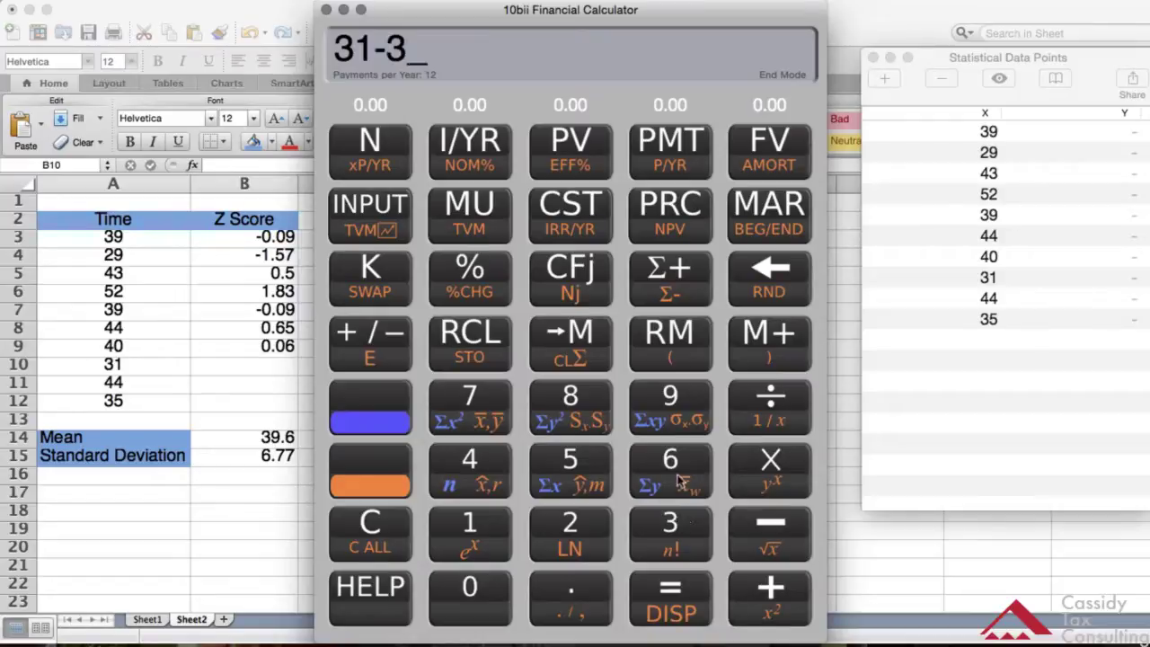
click(665, 395)
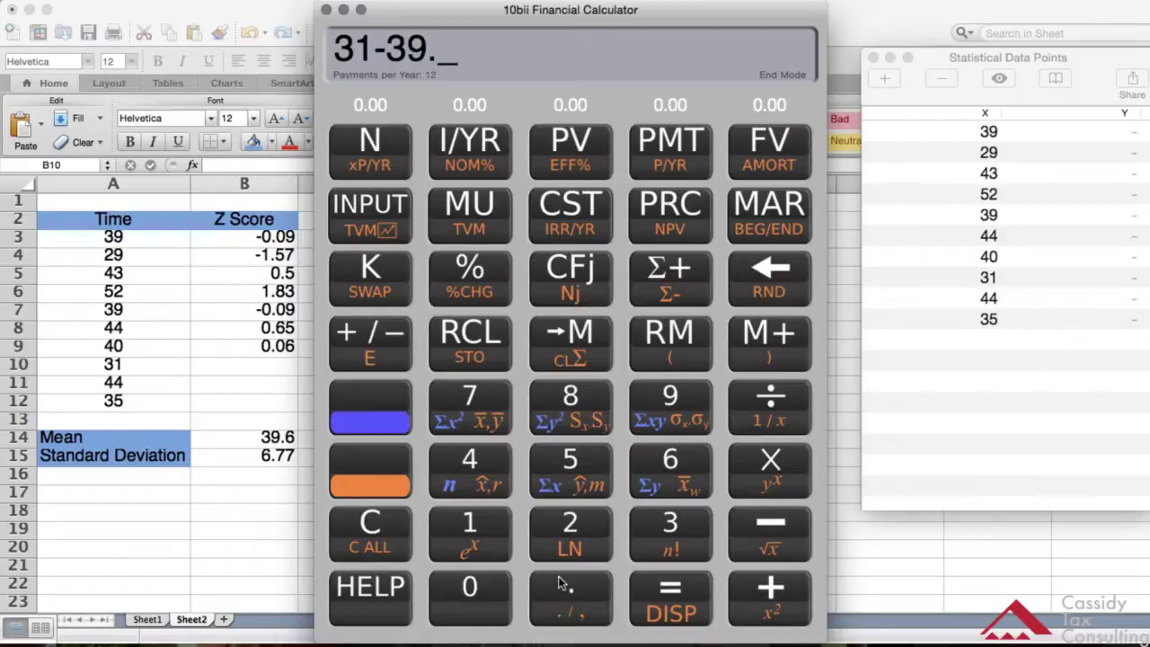
click(663, 460)
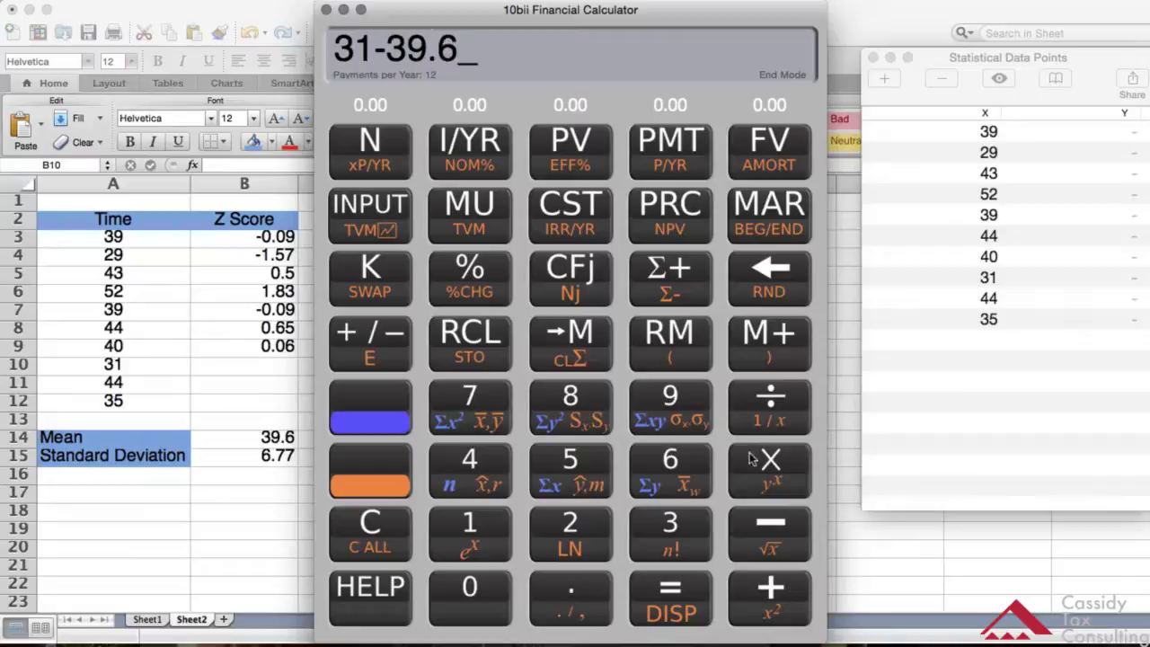
click(676, 588)
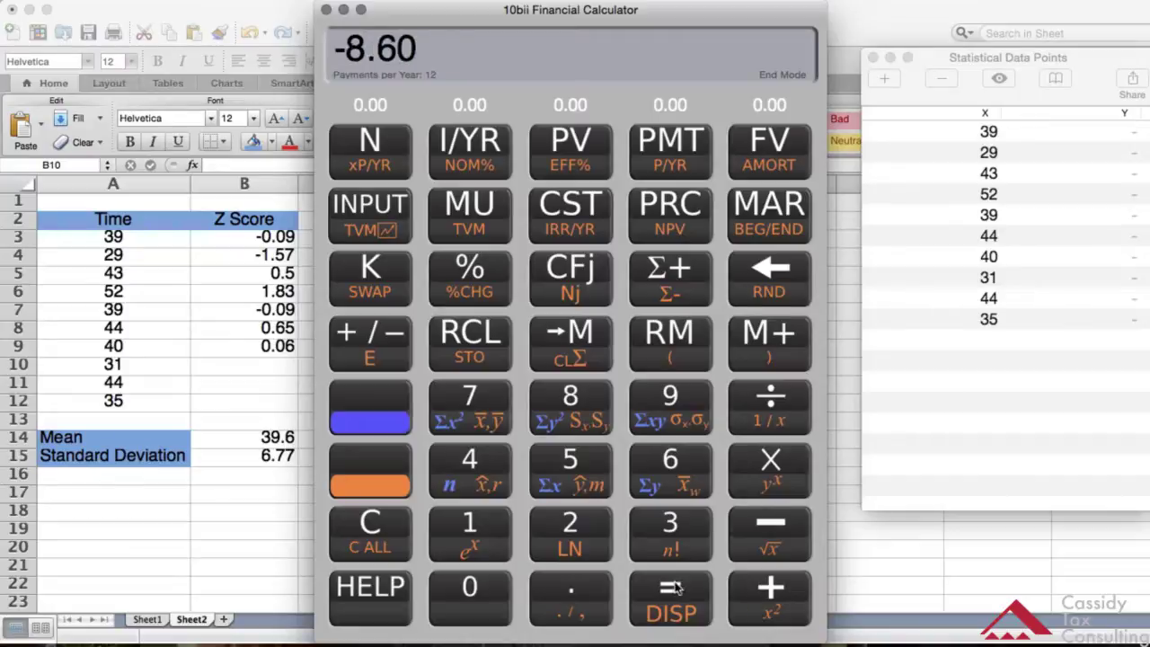
click(765, 401)
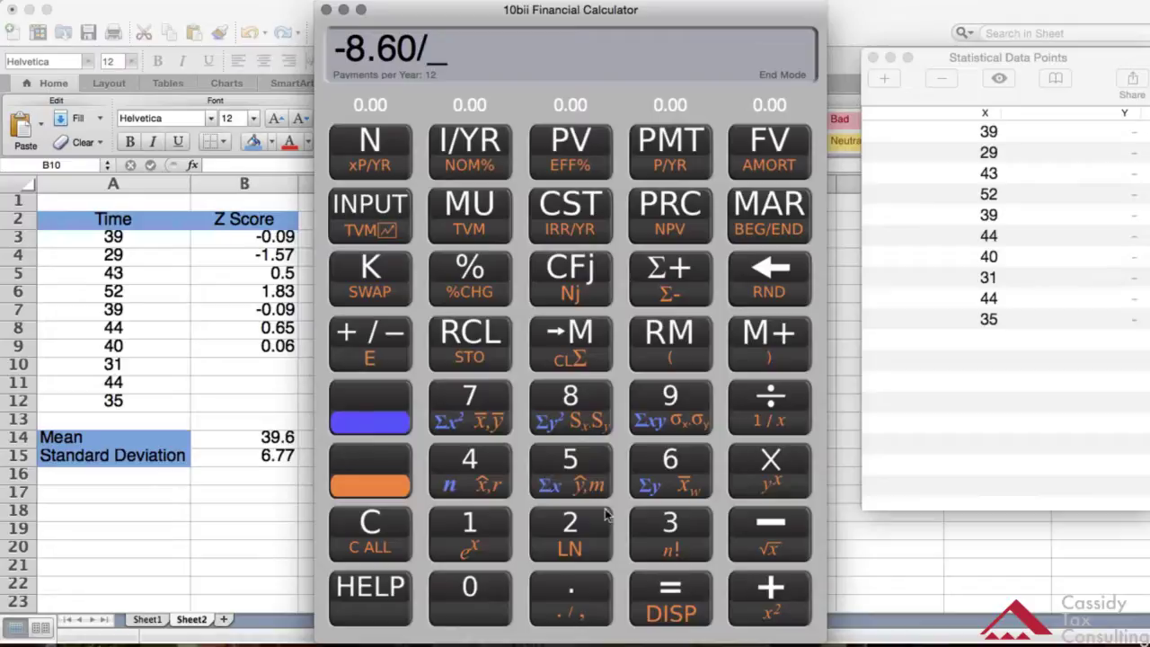
click(656, 460)
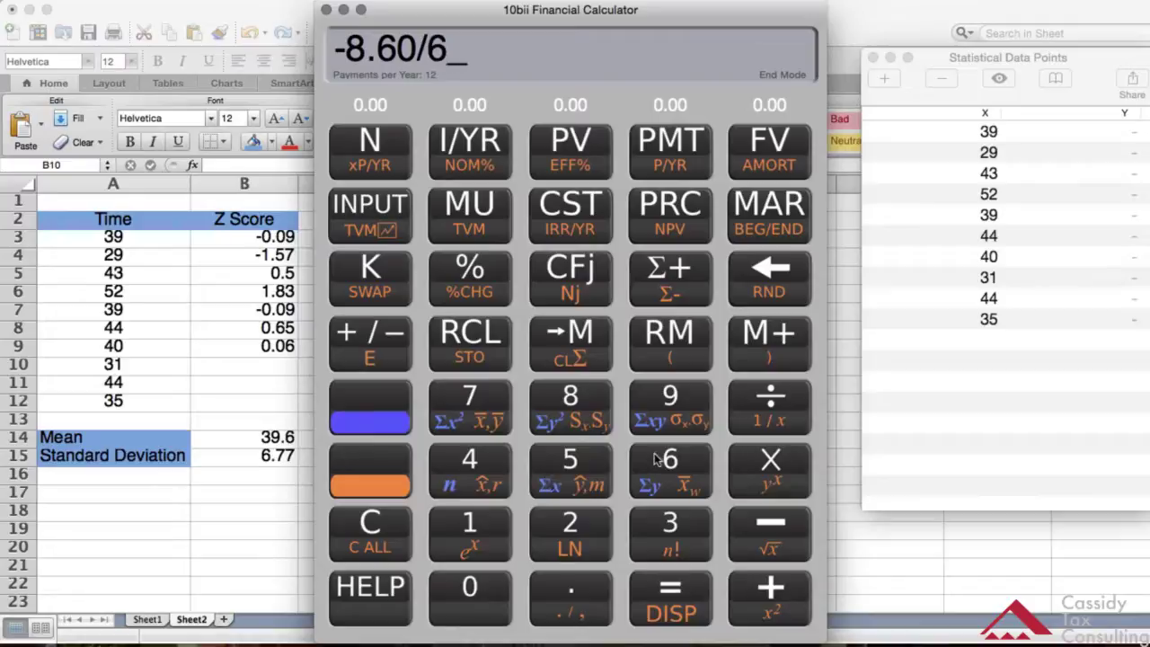
click(580, 591)
click(460, 392)
click(460, 393)
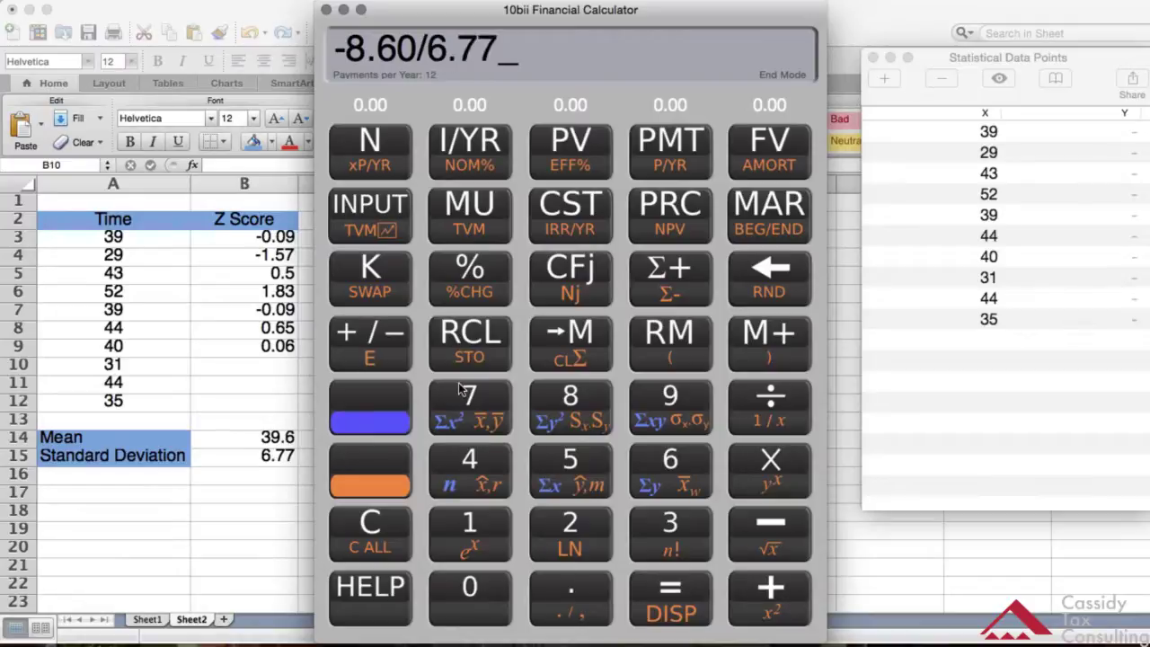
click(680, 590)
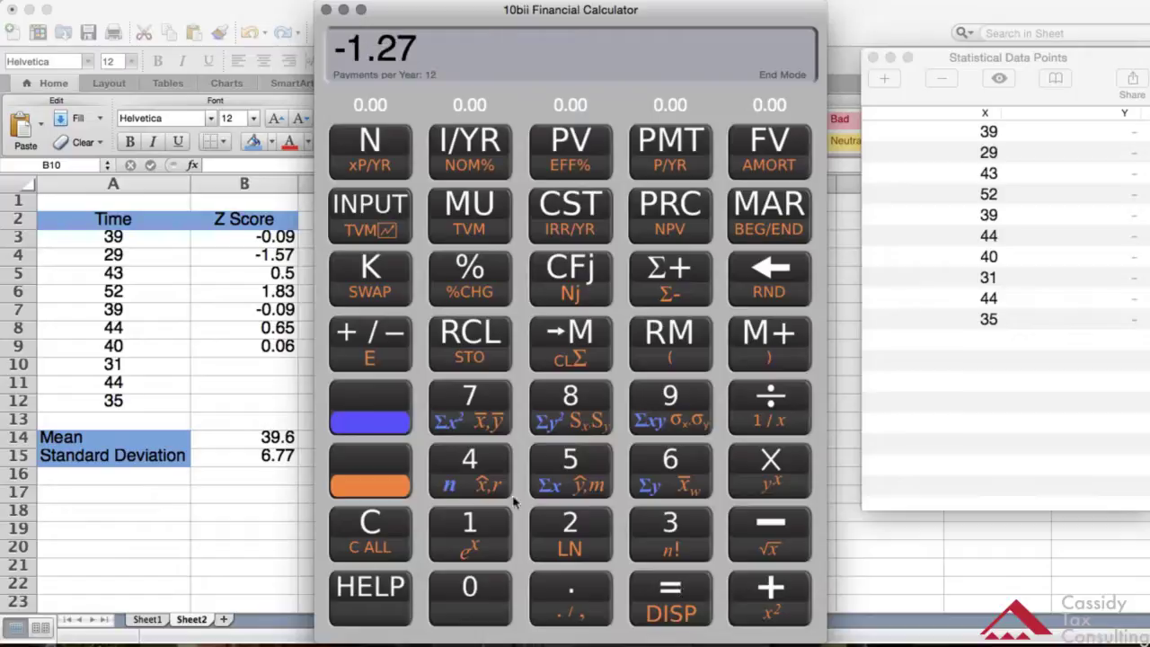
Step: Enter -1.27 into cell B10 and move to cell B11
click(270, 365)
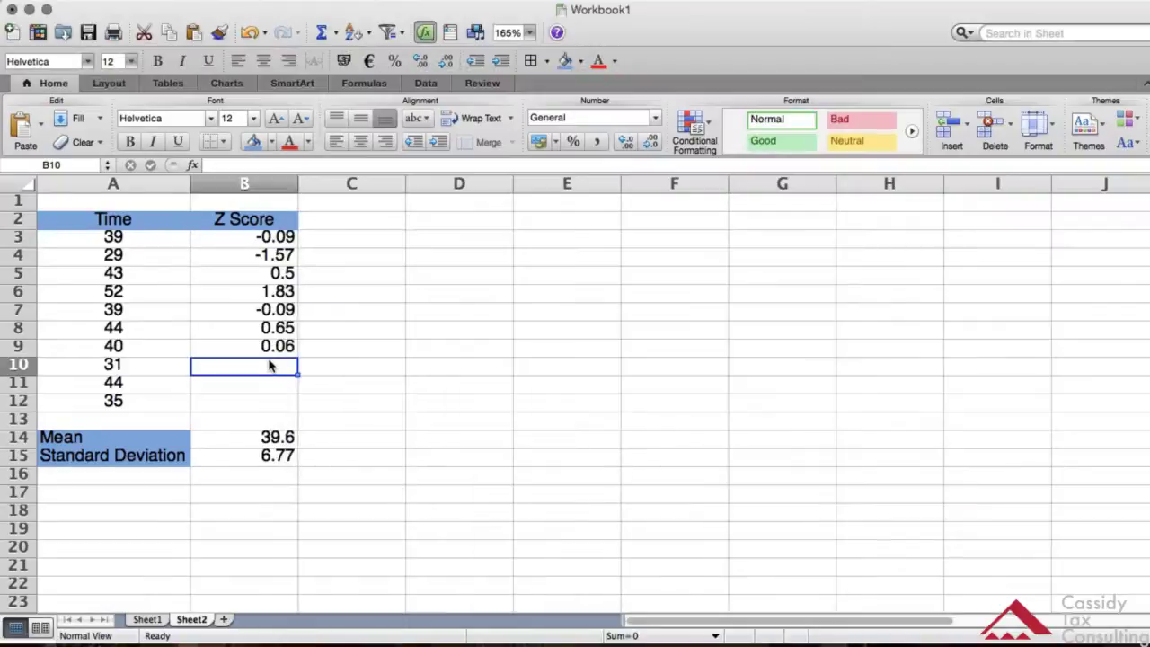
text(-)
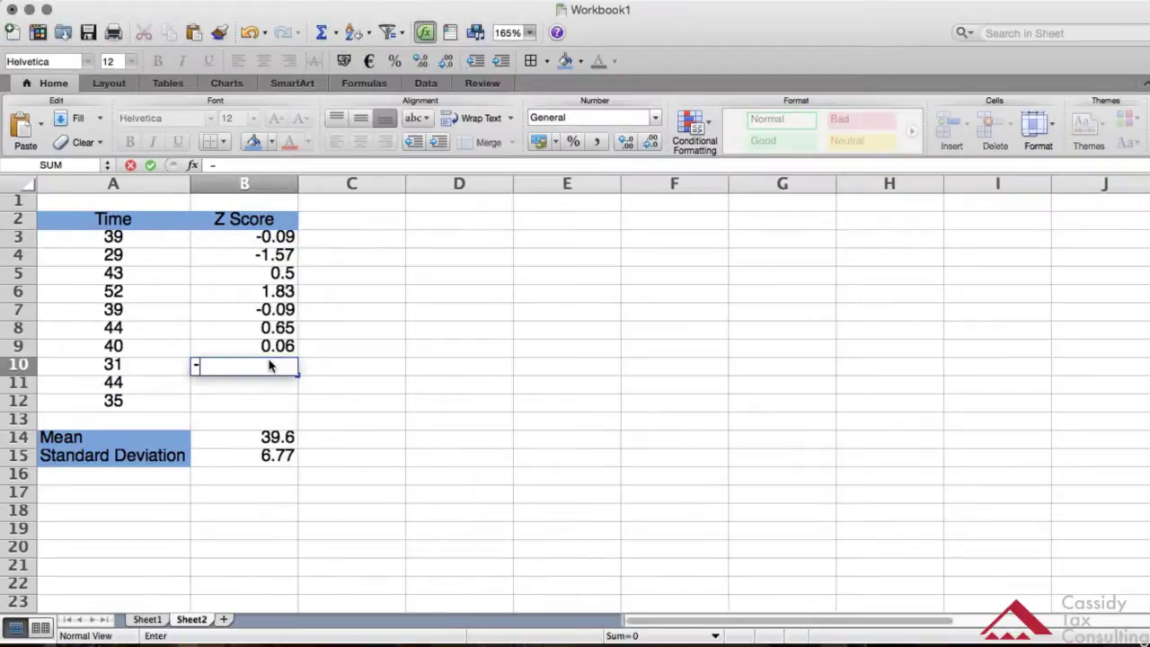
text(1.27)
click(262, 382)
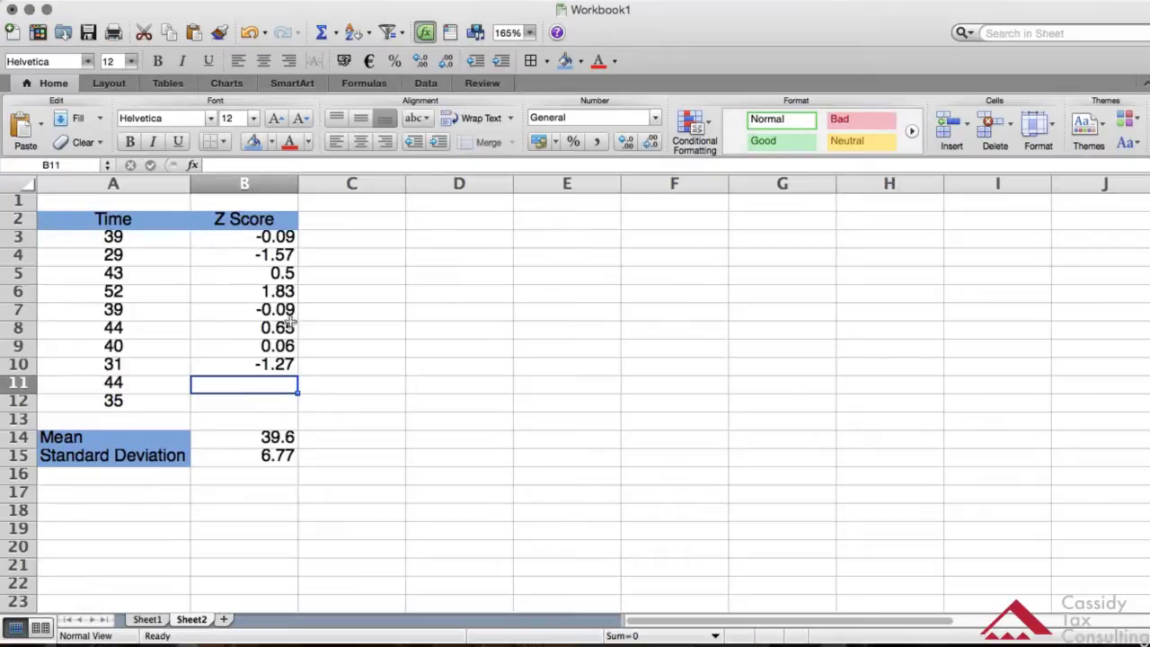
Step: Enter 0.65 as the Z score in cell B11
text(0)
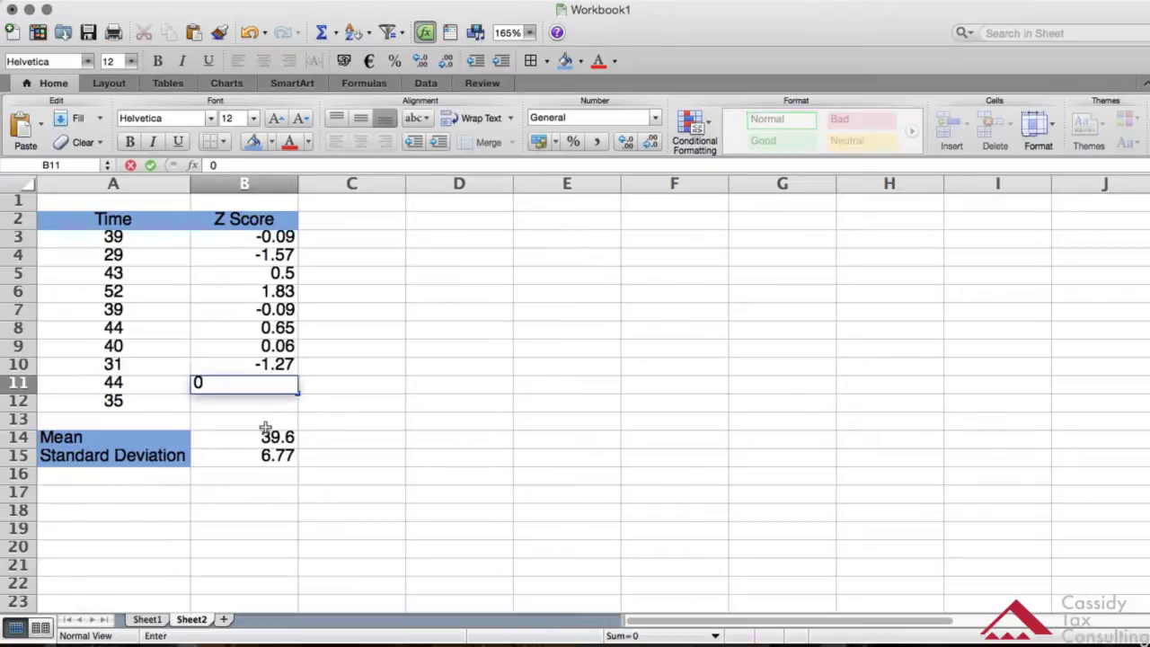
text(.65)
key(Return)
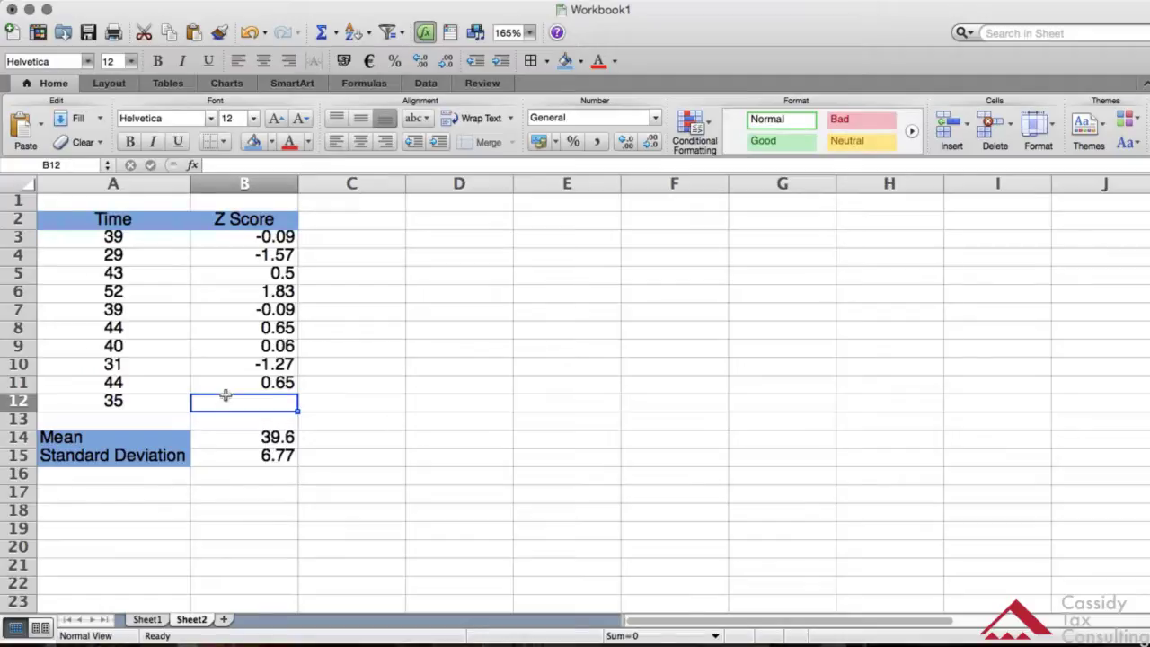
key(super+Tab)
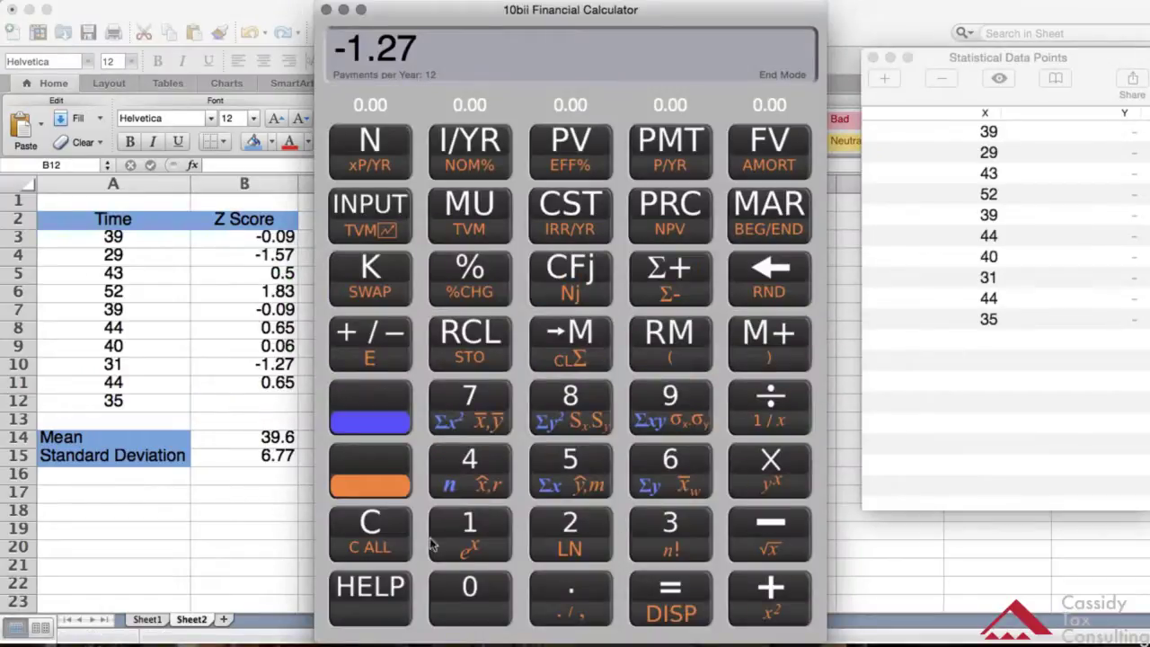
Step: On the cleared 10bii calculator, subtract the mean from Time 35: 35 − 39.6
click(370, 523)
click(669, 524)
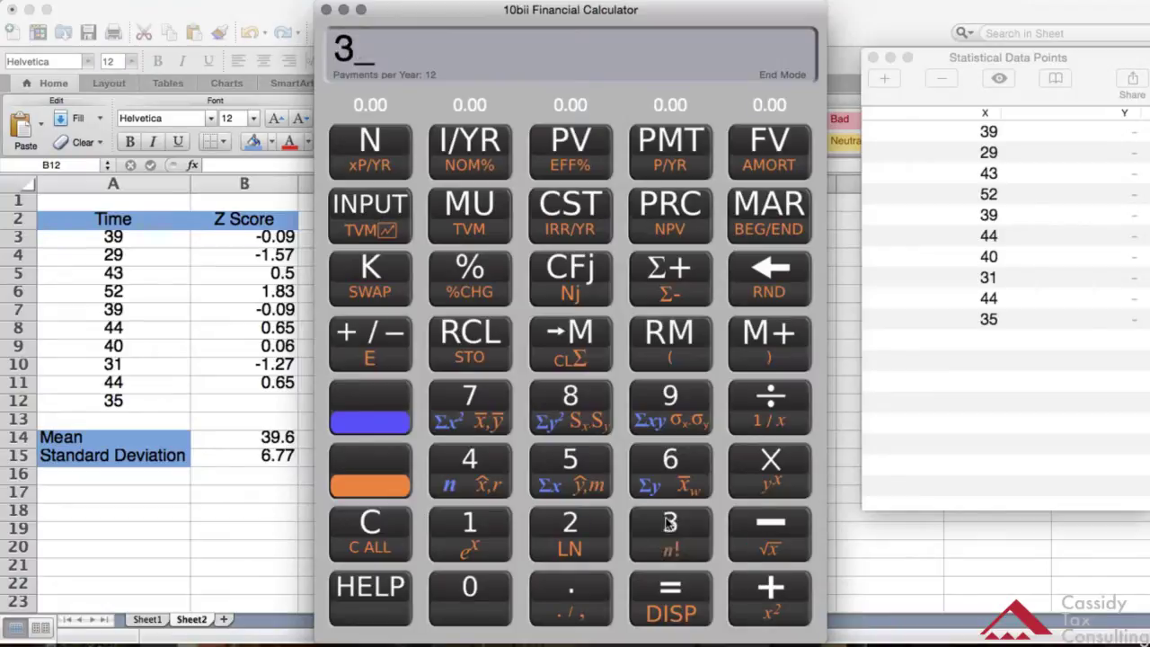
click(580, 453)
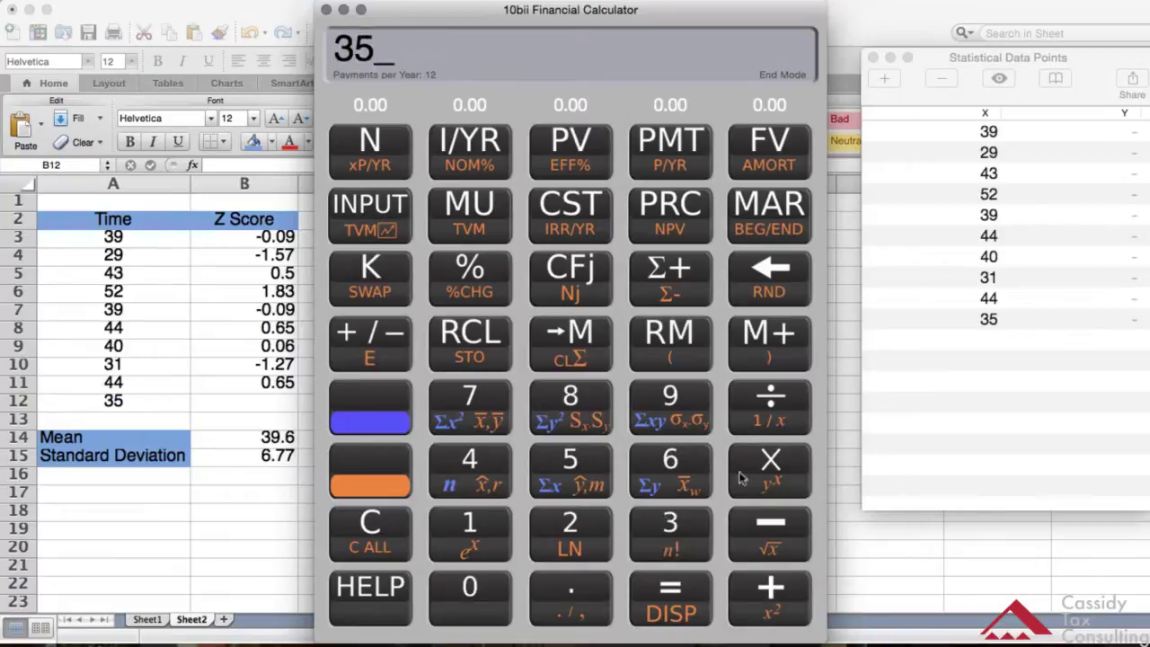
click(759, 520)
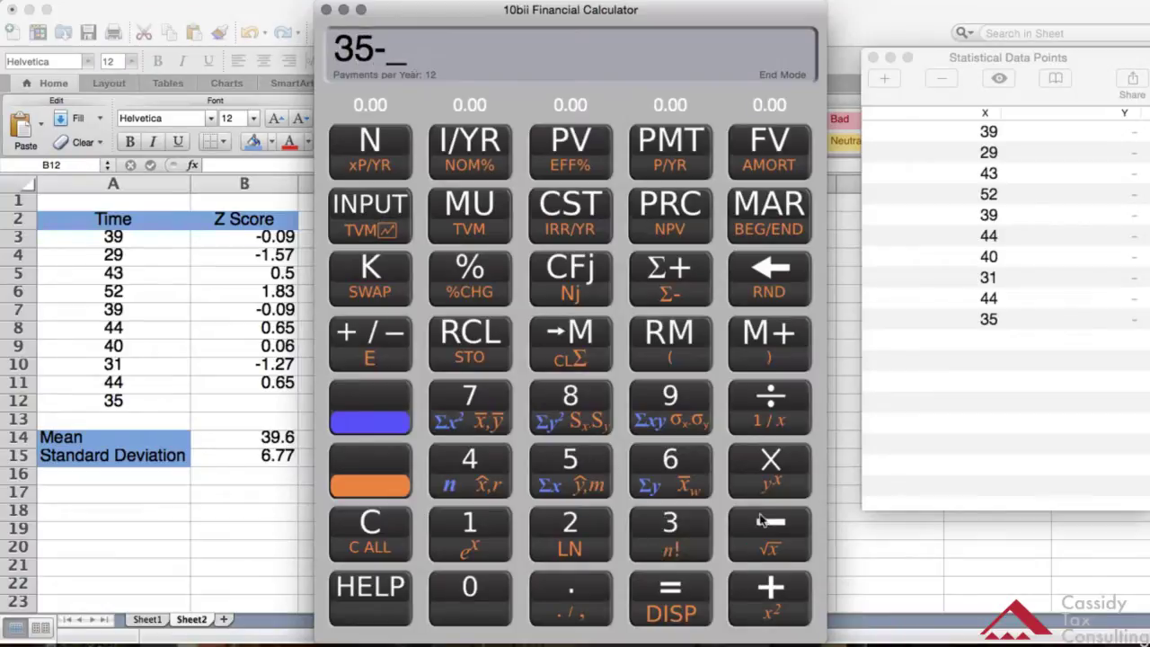
click(669, 524)
click(662, 402)
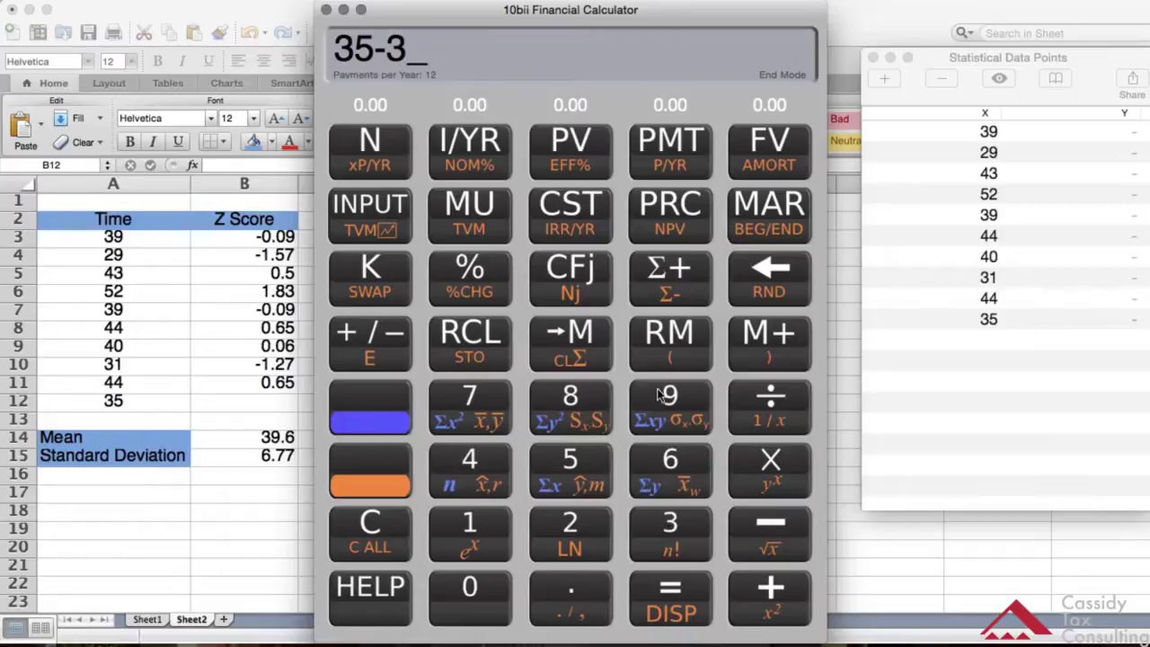
click(568, 584)
click(659, 456)
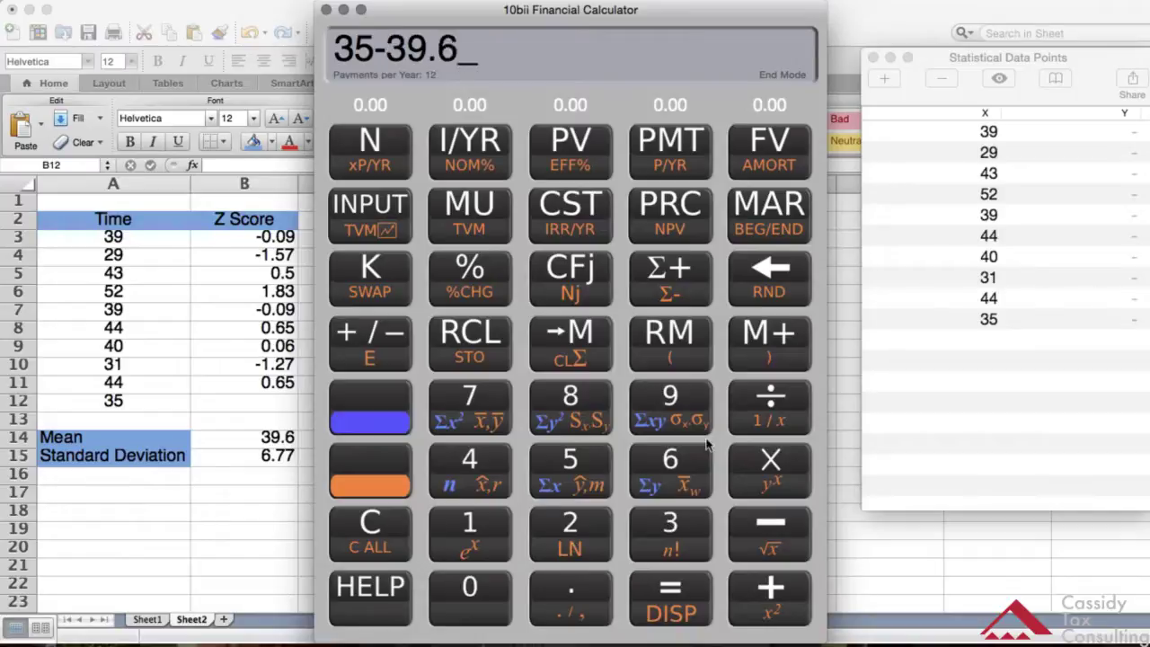
click(669, 585)
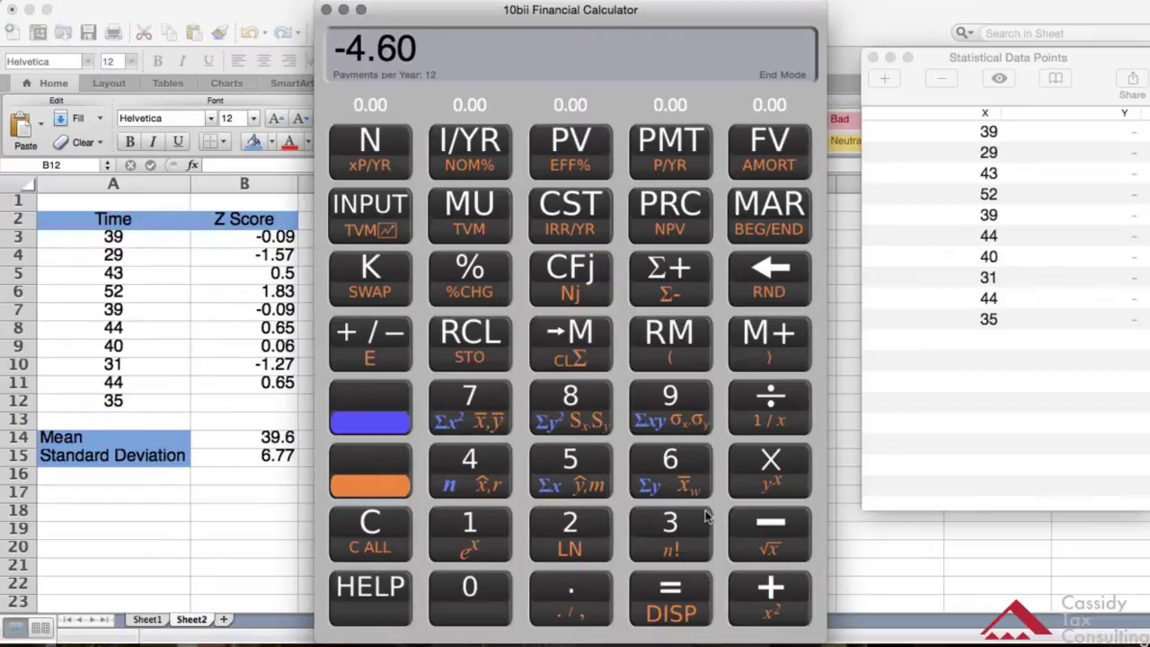
Step: Divide the difference by 6.77 to get -0.68 and type it into cell B12
click(769, 387)
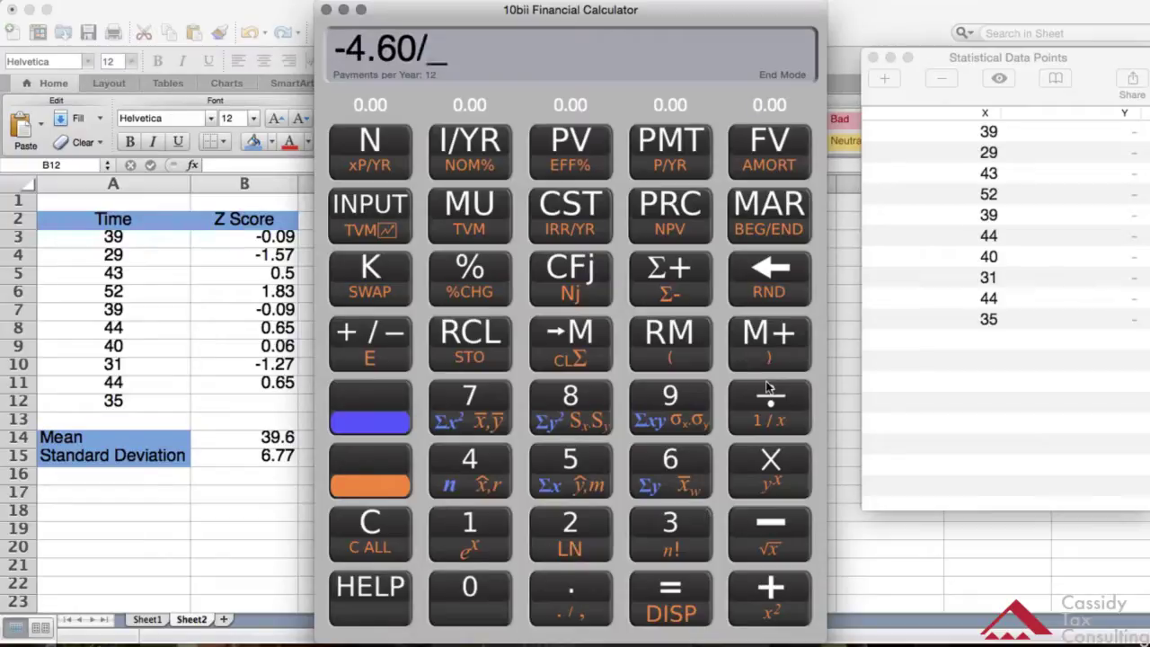
click(670, 453)
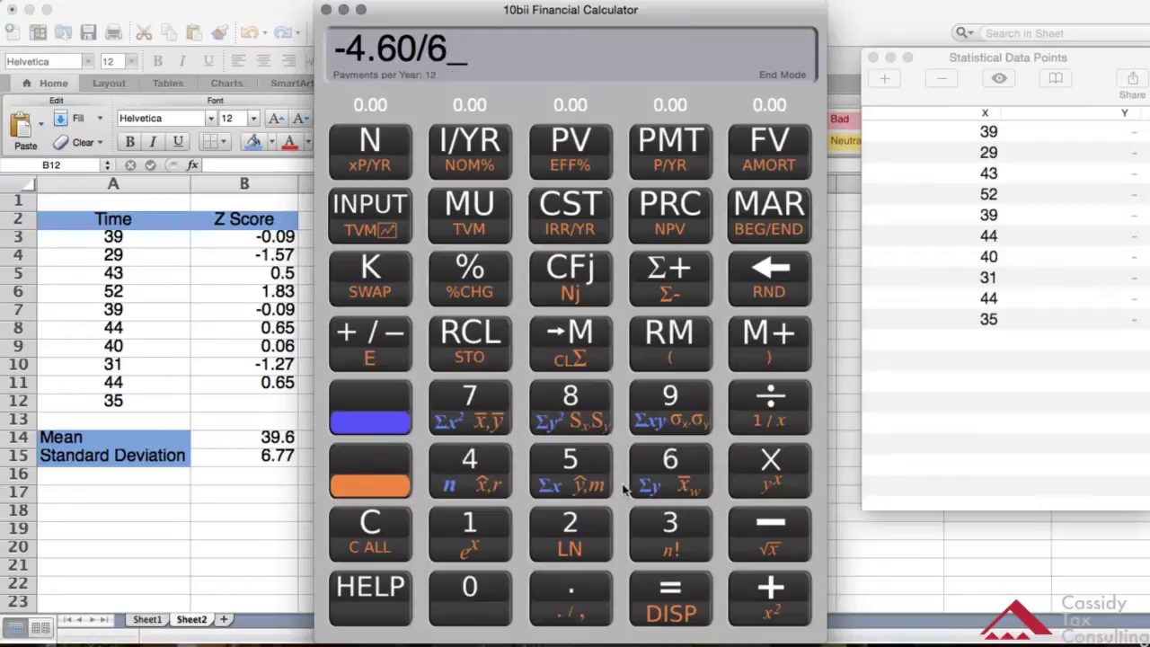
click(558, 587)
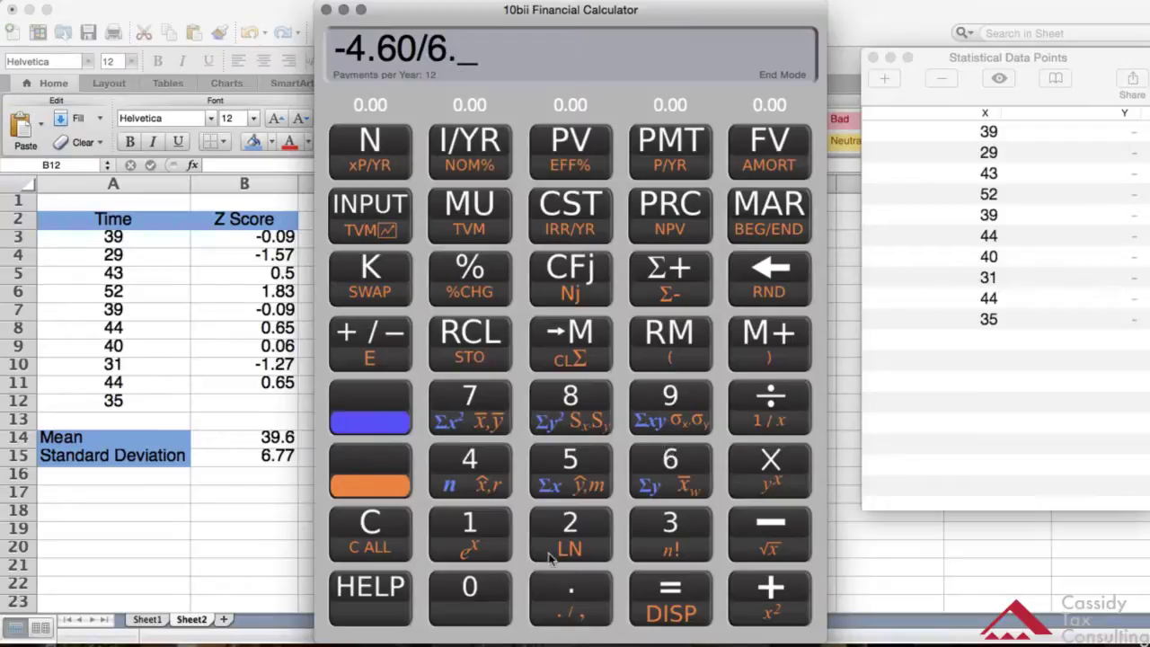
click(446, 394)
click(447, 394)
click(655, 586)
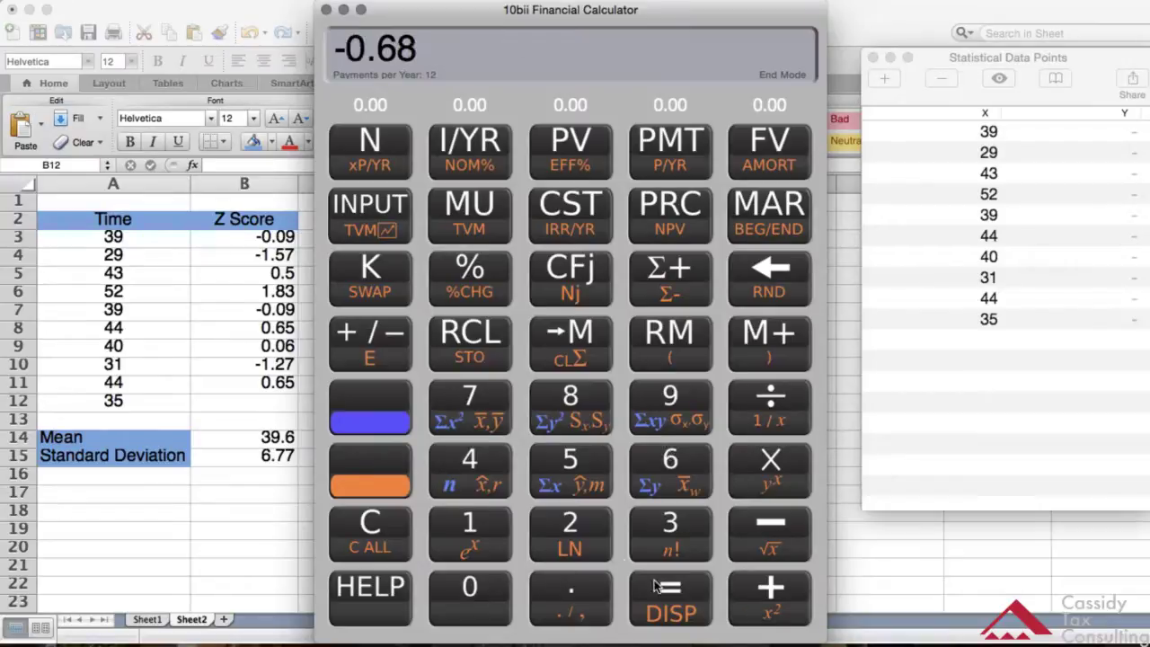
click(256, 400)
text(-)
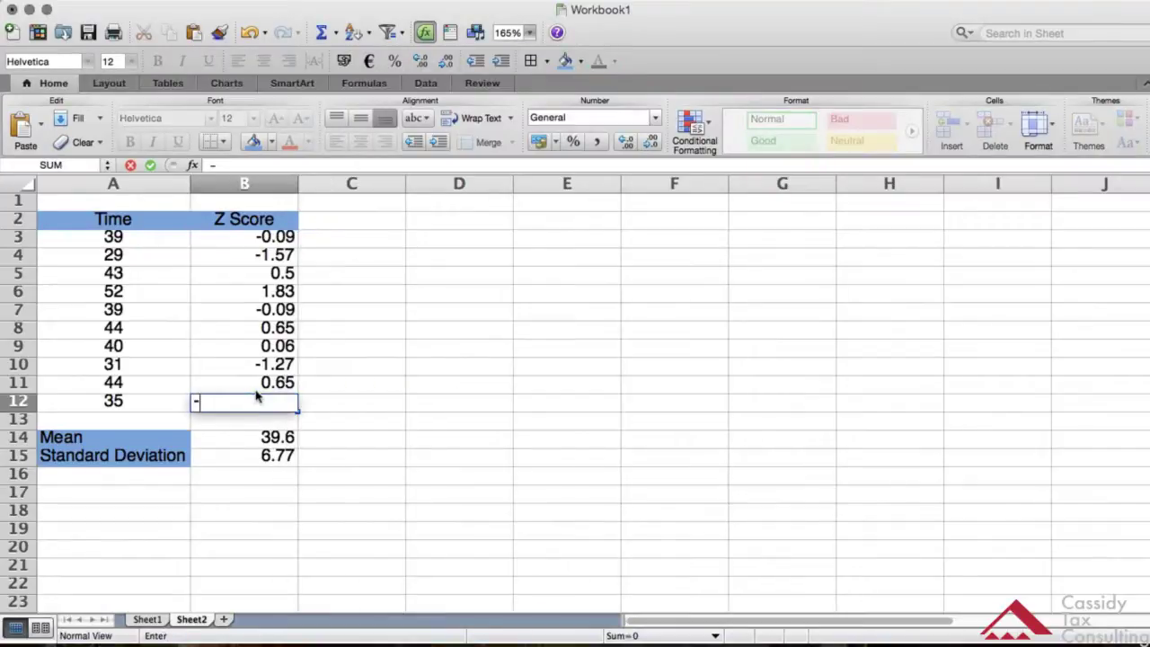
text(0.68)
Step: Commit -0.68 in B12, bring back the 10bii calculator and cancel the dictation panel
key(Tab)
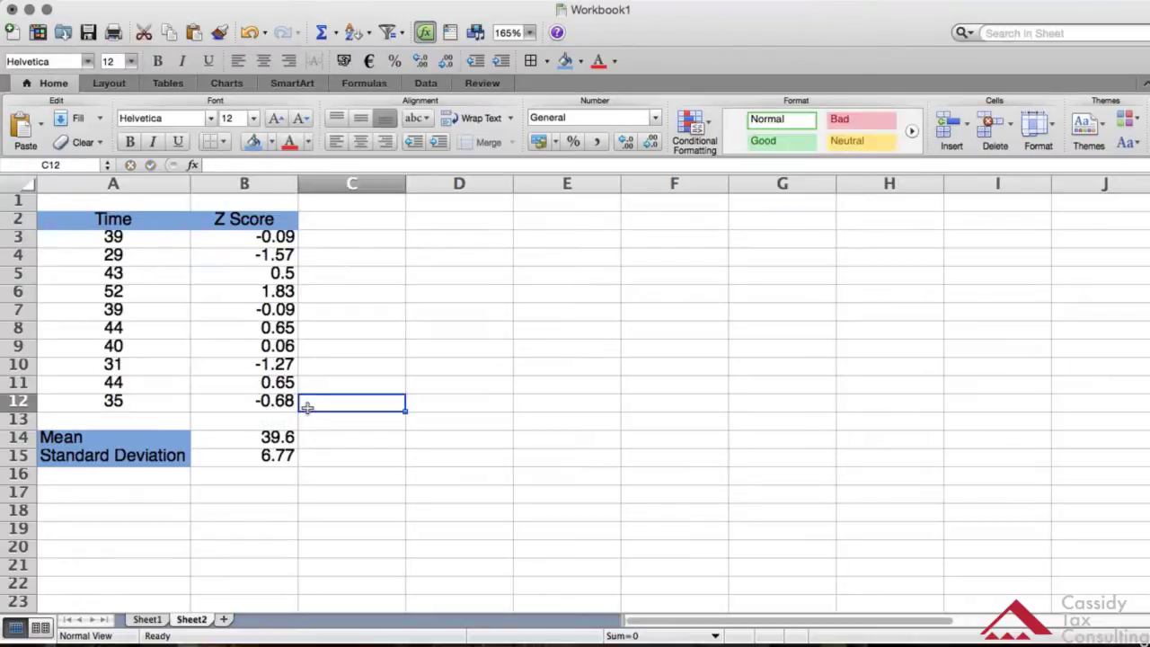
key(super+Tab)
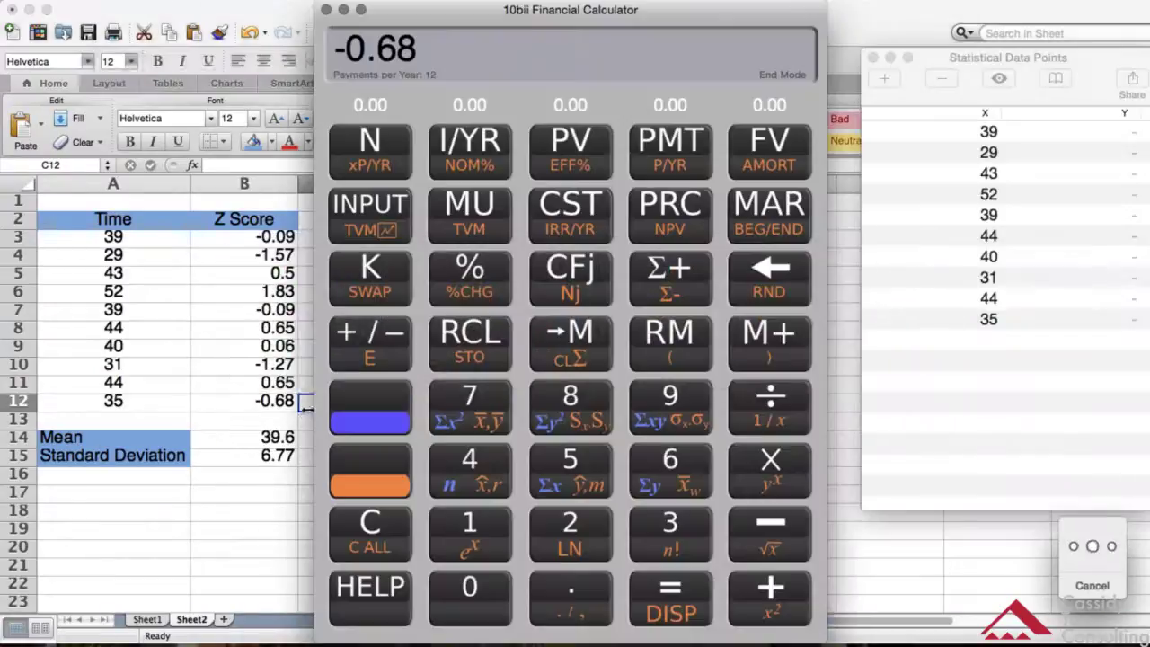
click(1096, 585)
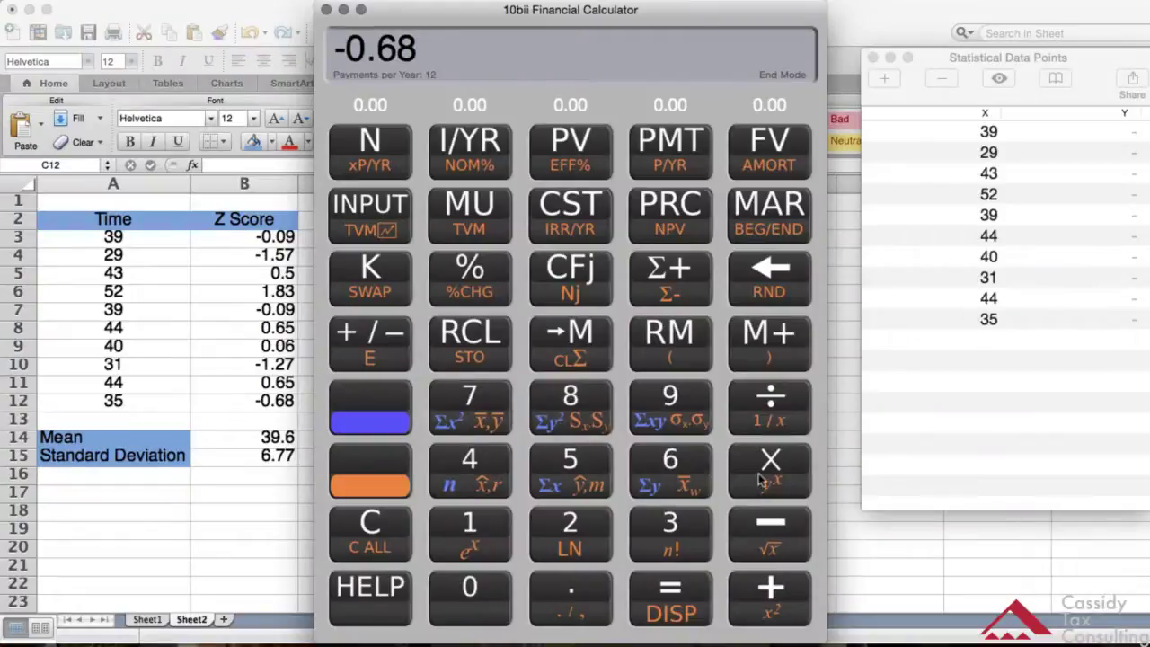